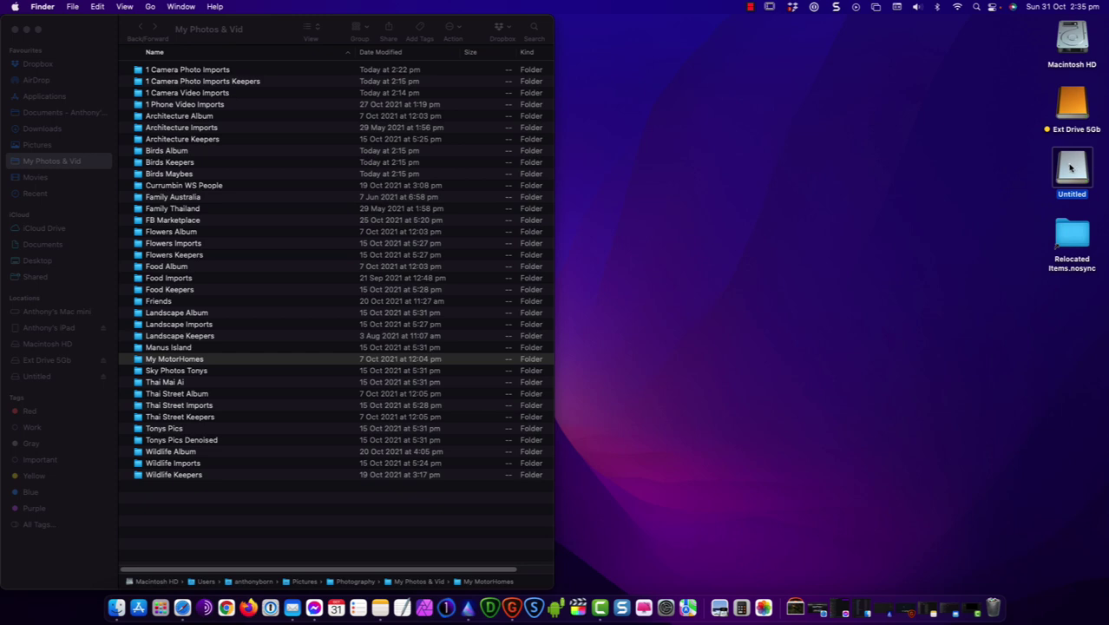
Step: Return to My Photos & Vid from the parent Photography folder and look at its camera import, keepers and birds folders
left_click(1000, 160)
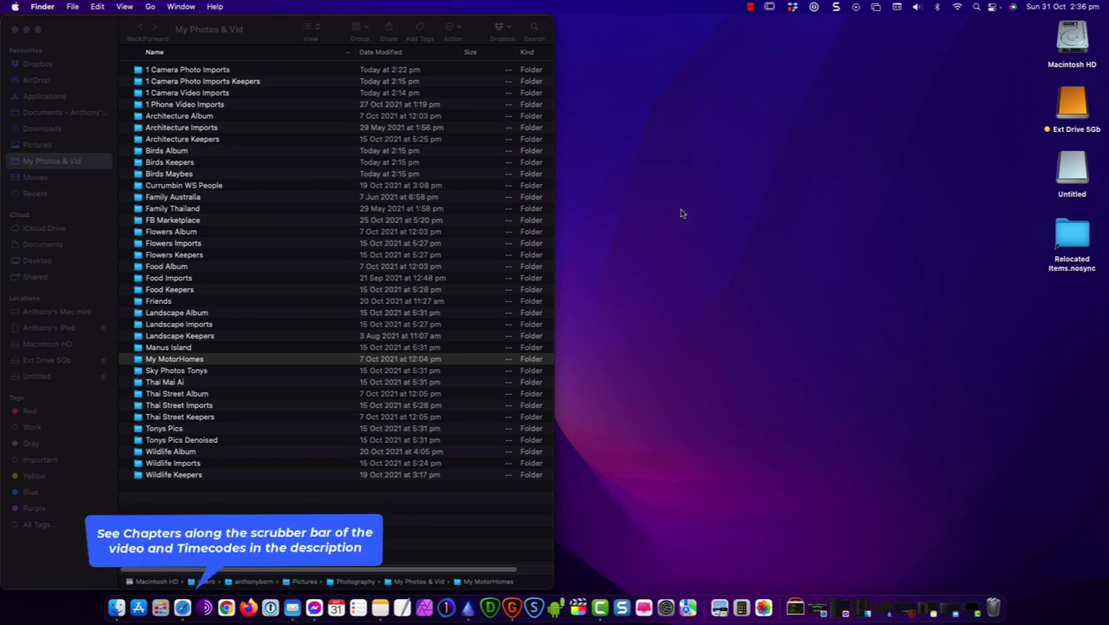
left_click(1074, 170)
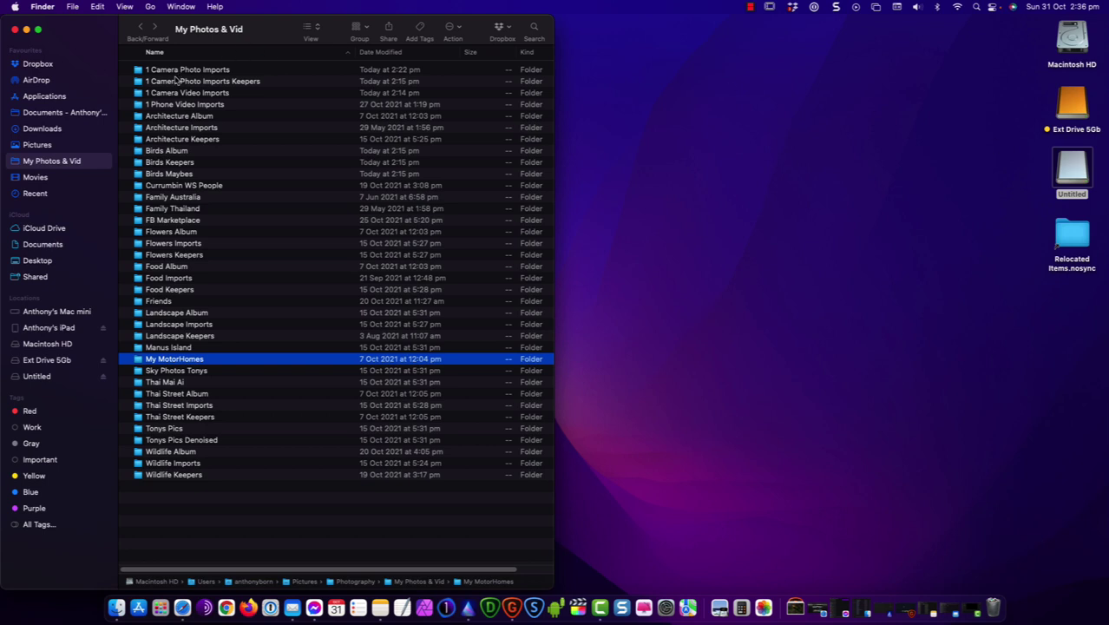
left_click(139, 29)
left_click(345, 84)
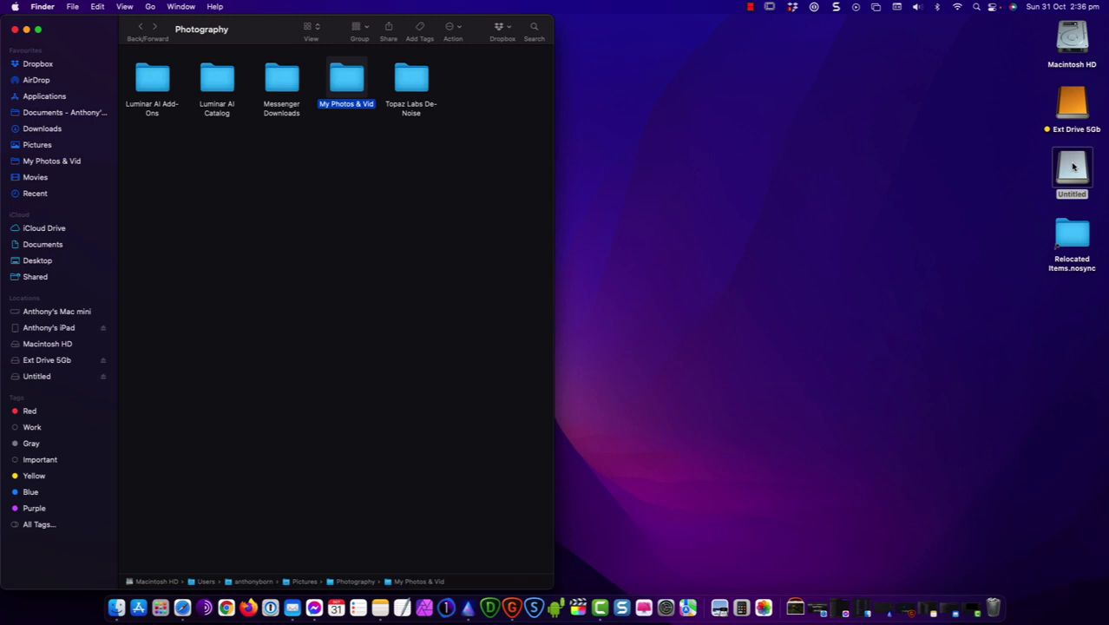
double_click(343, 83)
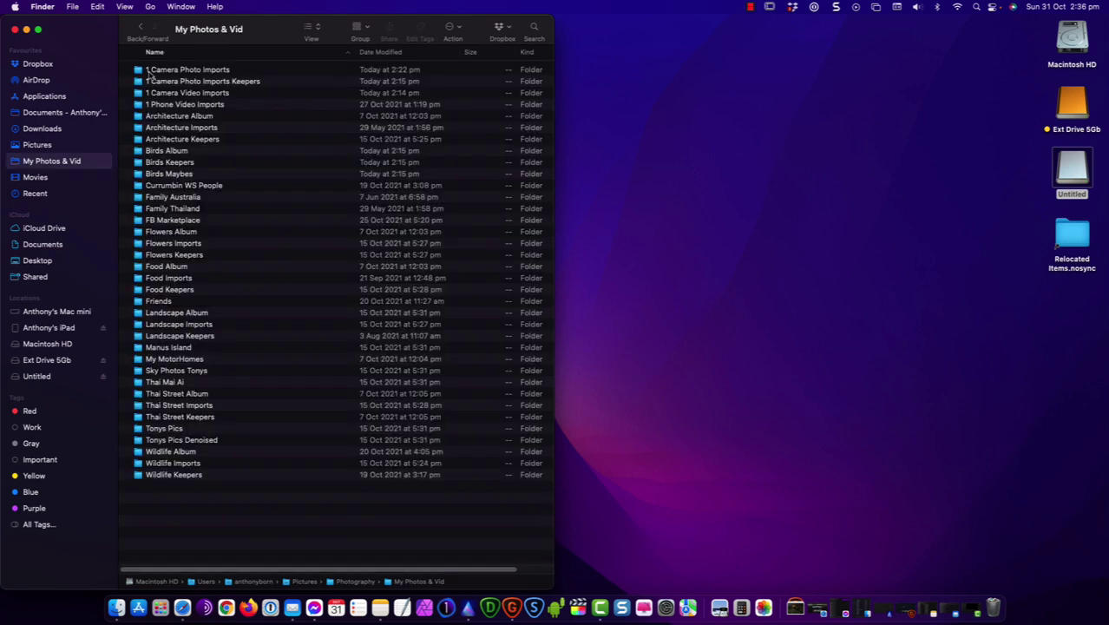
left_click(179, 73)
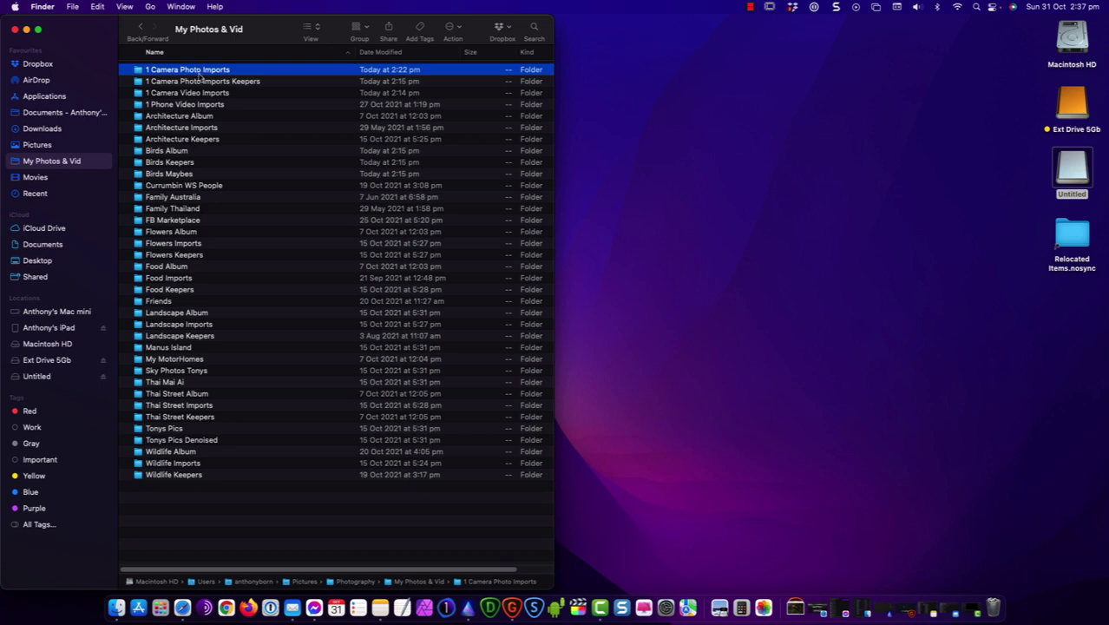
left_click(201, 83)
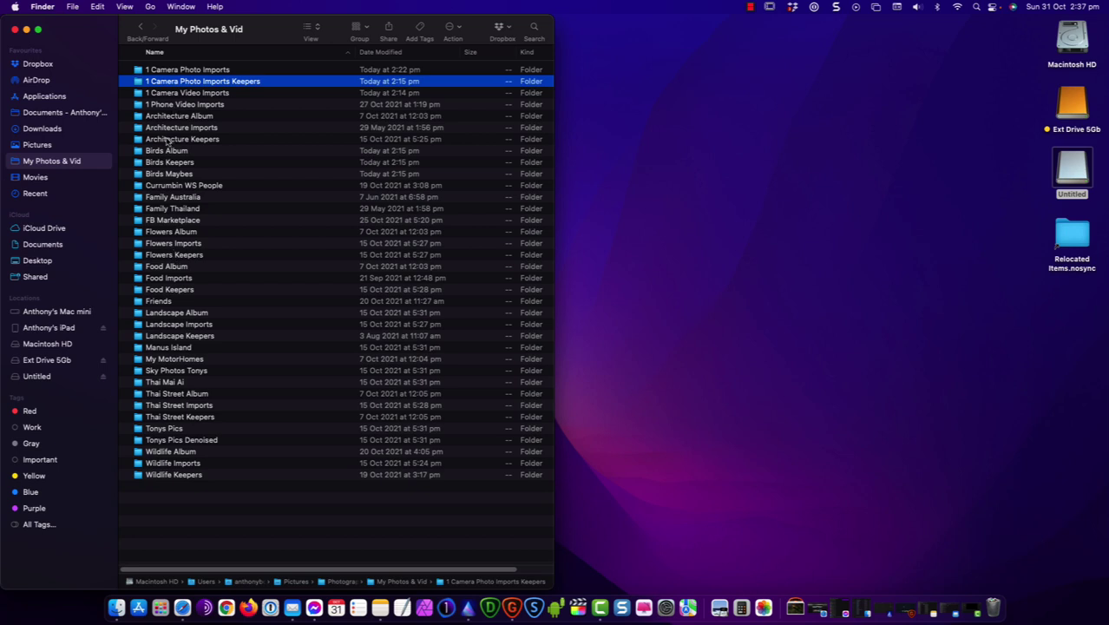
left_click(172, 175)
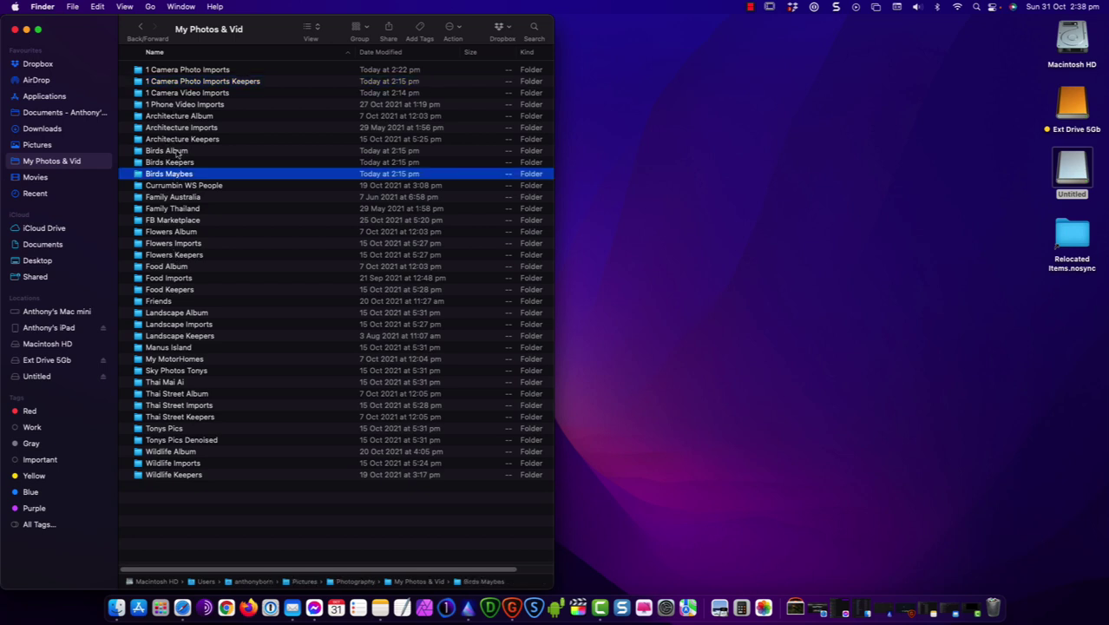
left_click(169, 151)
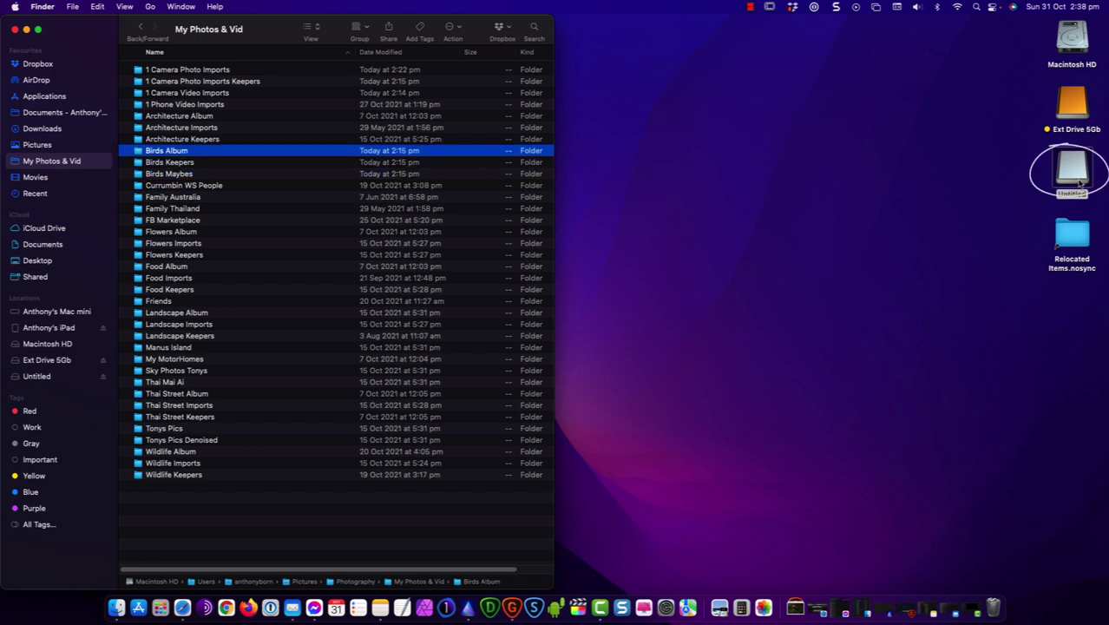
Step: Open the DCIM > 100MSDCF folder on the Untitled drive and select all of its ARW photos
double_click(1071, 170)
double_click(743, 111)
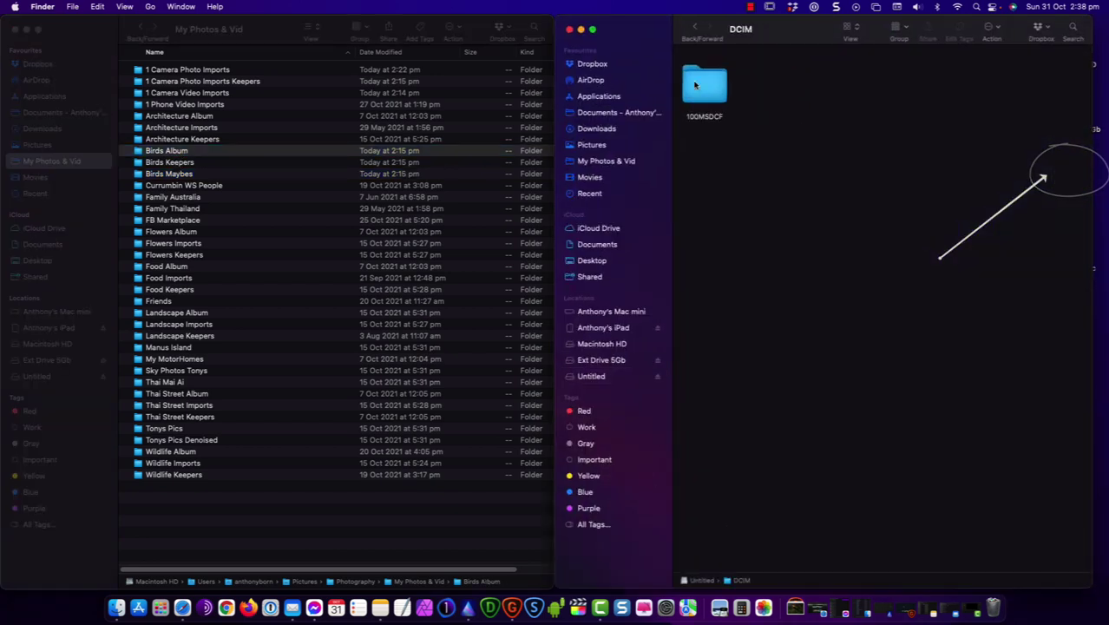
double_click(703, 87)
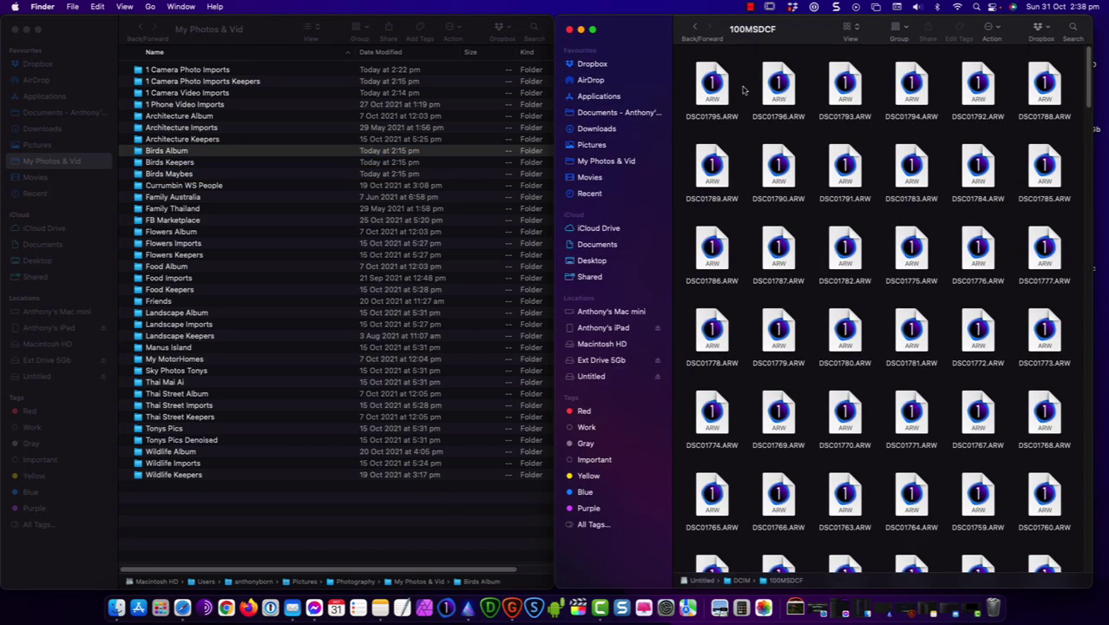
key("super+a")
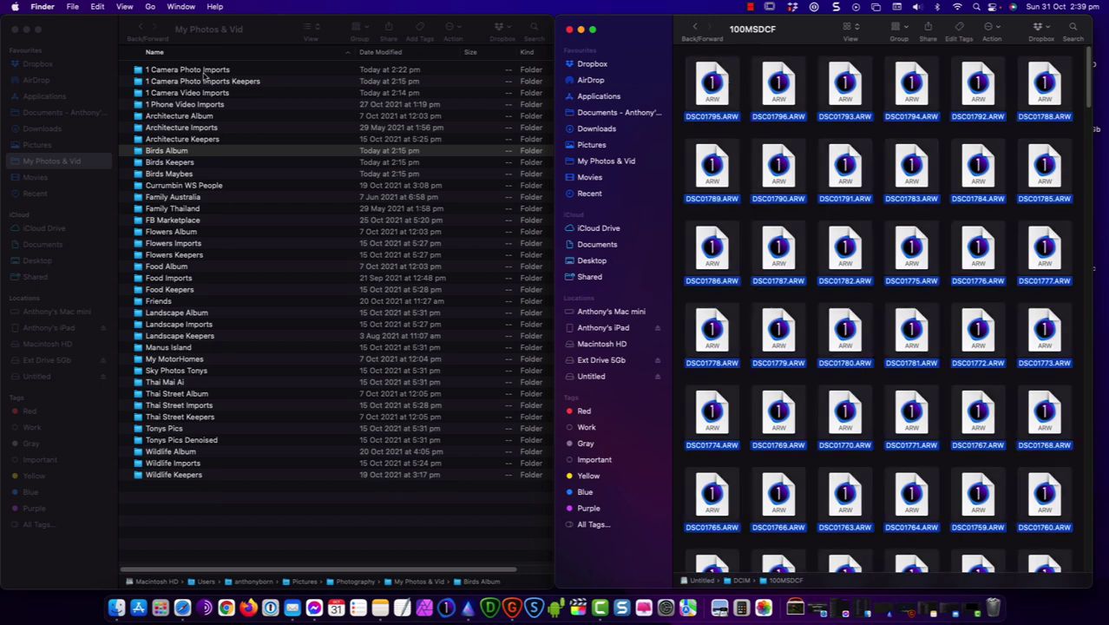
Step: Copy the selected ARW photos from 100MSDCF into the 1 Camera Photo Imports folder
key("super+grave")
left_click(189, 70)
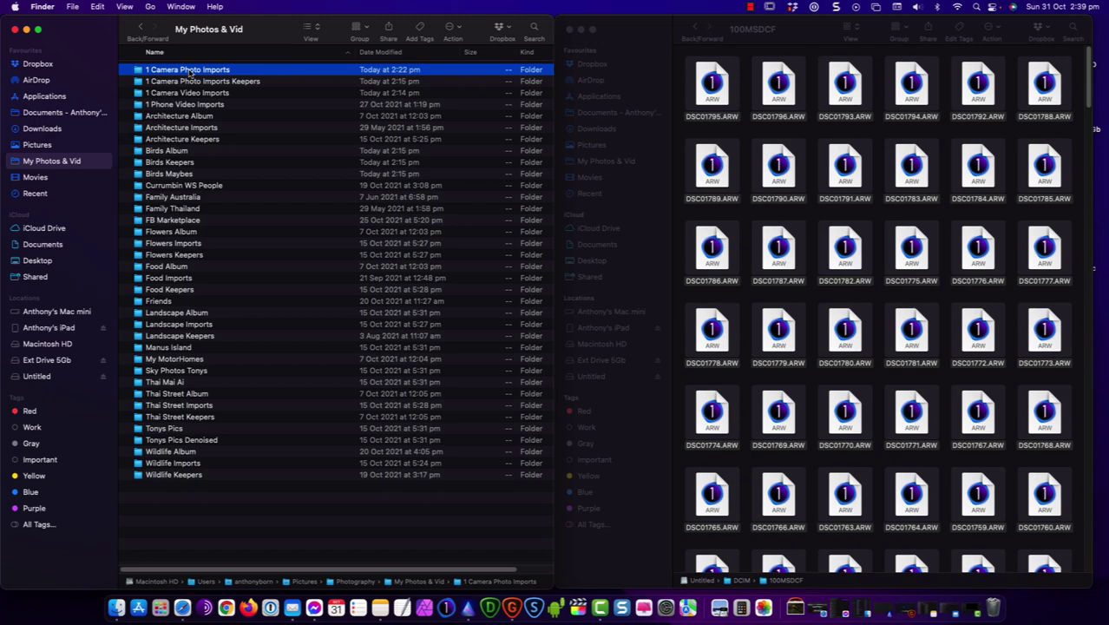
double_click(189, 71)
left_click_drag(720, 82, 314, 132)
left_click(195, 92)
left_click(178, 69)
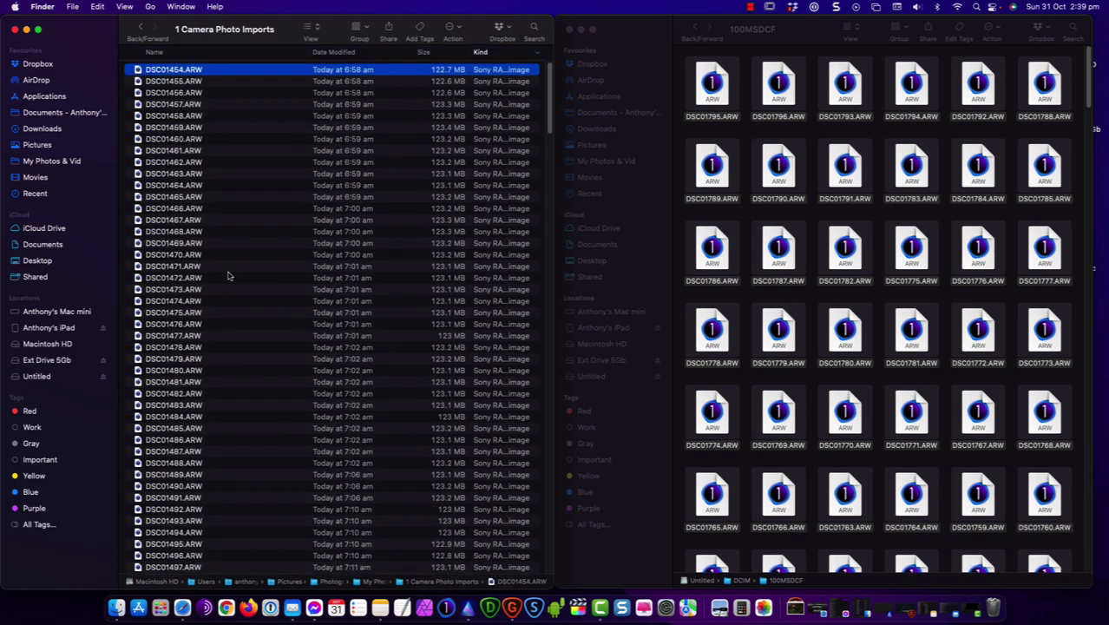
Step: Switch to Luminar AI, add the 1 Camera Photo Imports folder to the catalog and place it first among the folders
left_click(467, 602)
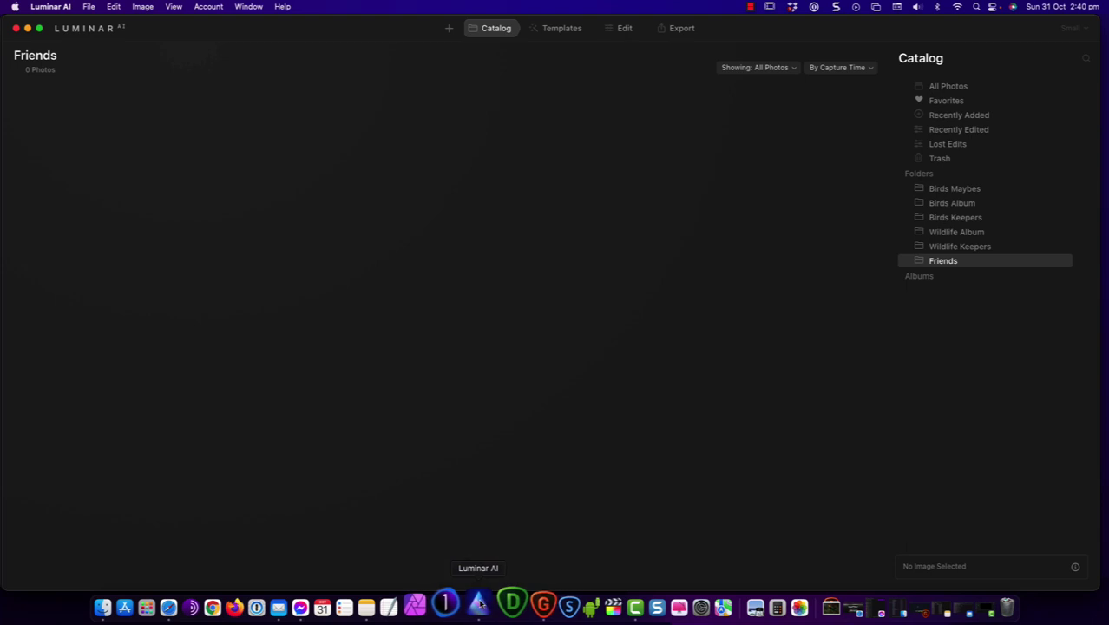
left_click(449, 27)
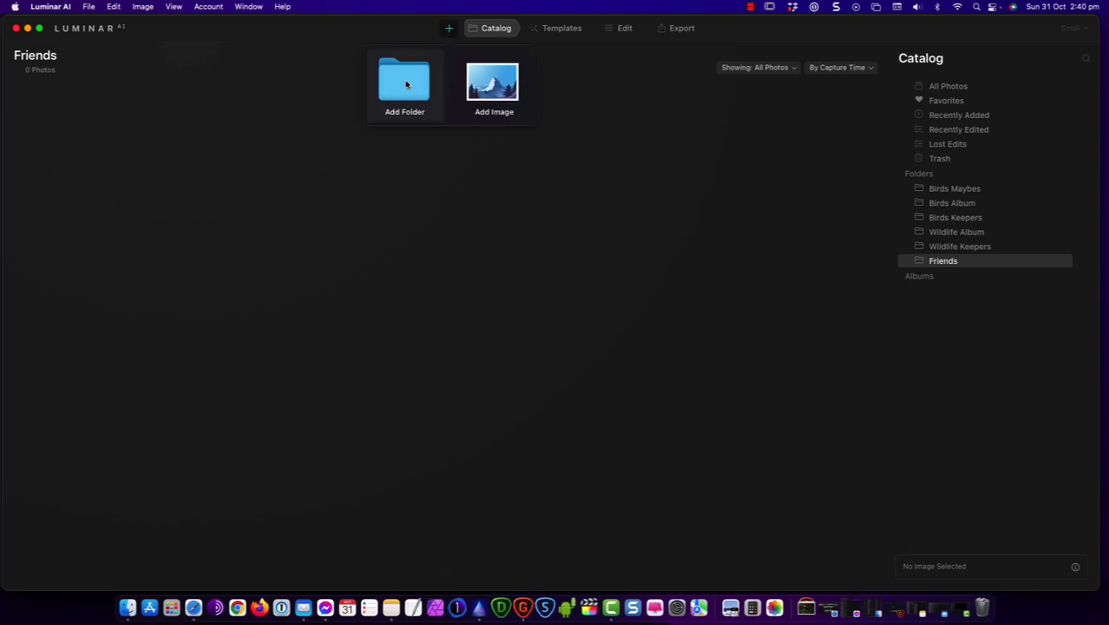
left_click(405, 84)
left_click(453, 117)
left_click(455, 135)
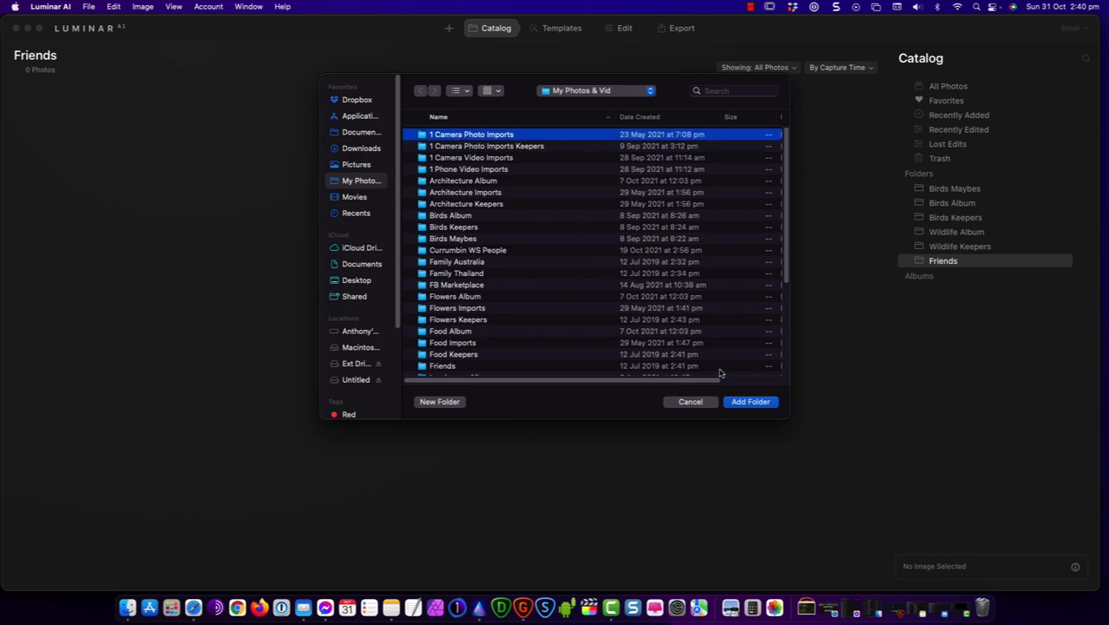
left_click(749, 401)
left_click_drag(966, 277, 967, 190)
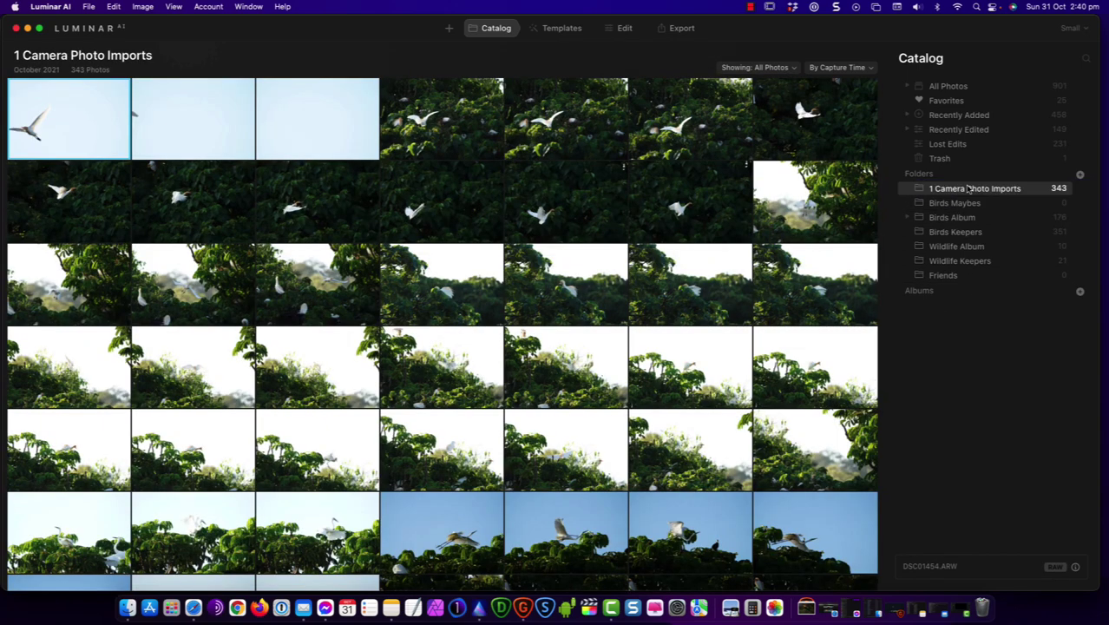
Step: Add the 1 Camera Photo Imports Keepers folder to the catalog and place it directly below 1 Camera Photo Imports
left_click(450, 31)
left_click(403, 81)
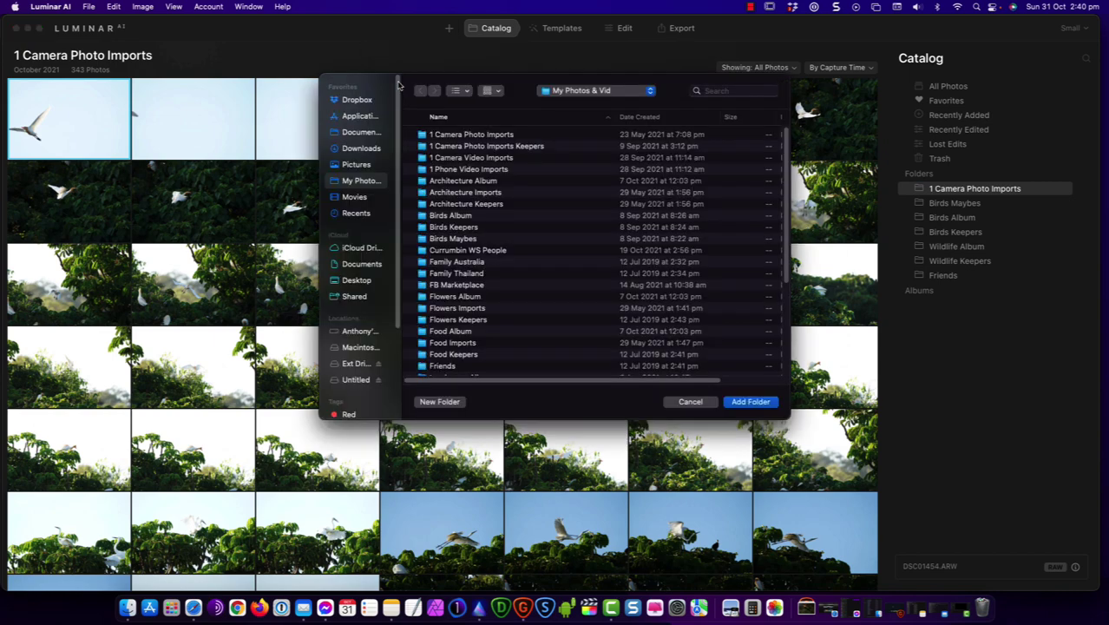
left_click(482, 147)
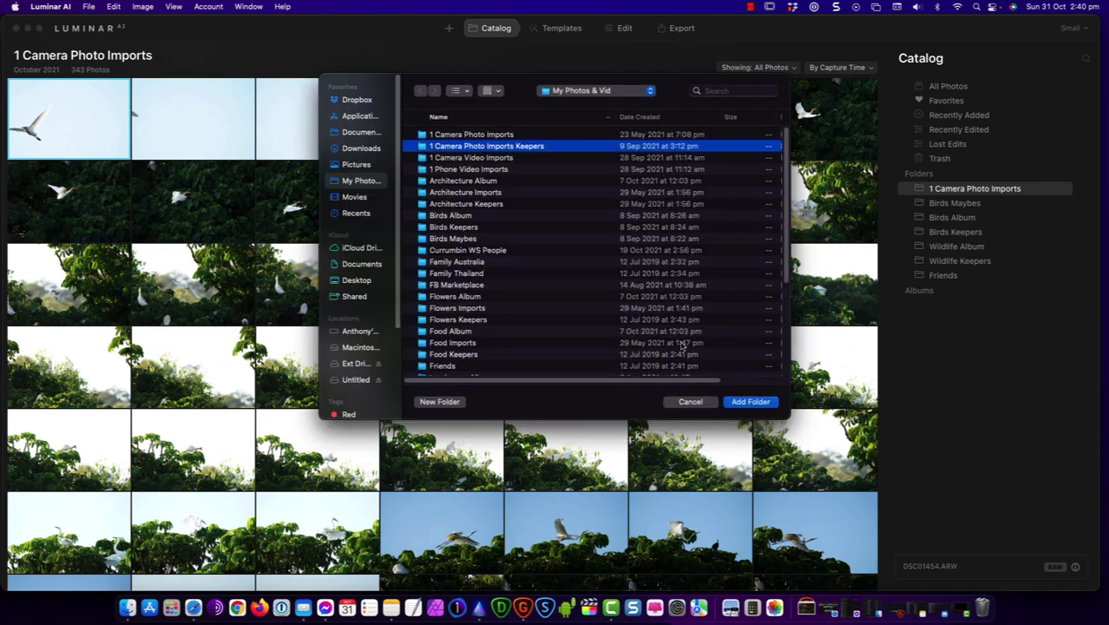
left_click(750, 403)
left_click_drag(943, 292, 950, 196)
Step: Show the photos of the 1 Camera Photo Imports folder with the thumbnail size set to Large
left_click(950, 190)
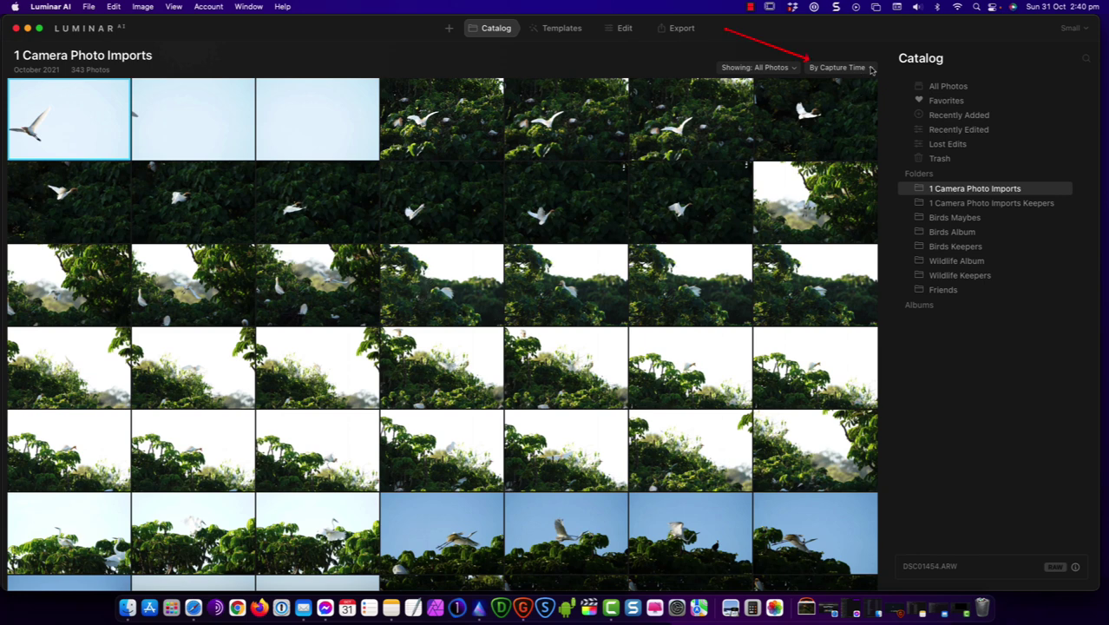
left_click(1070, 27)
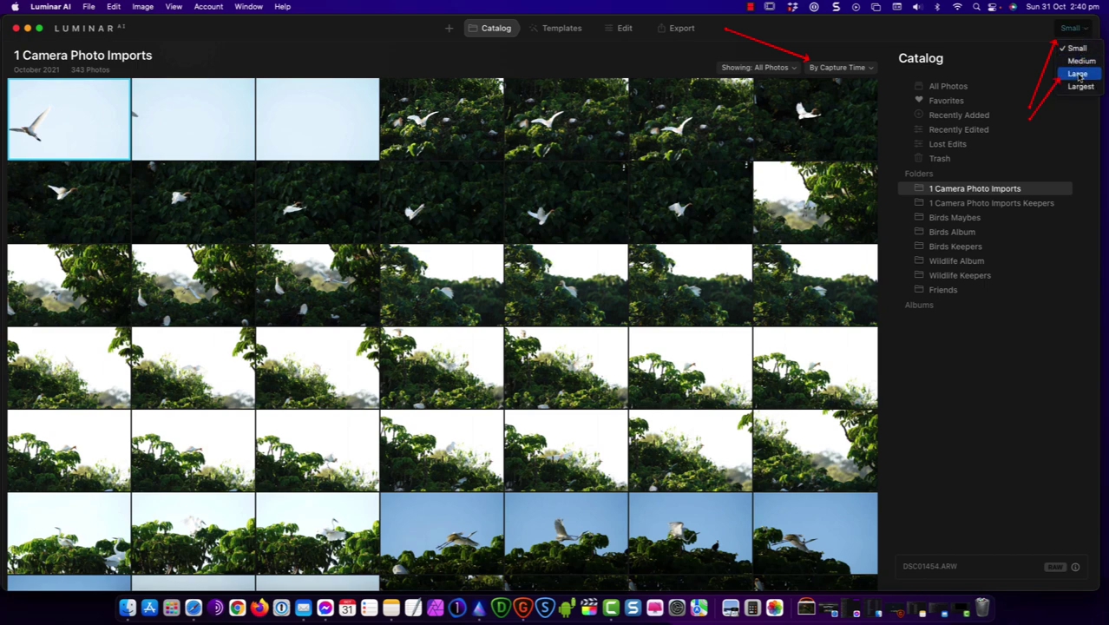
left_click(1077, 73)
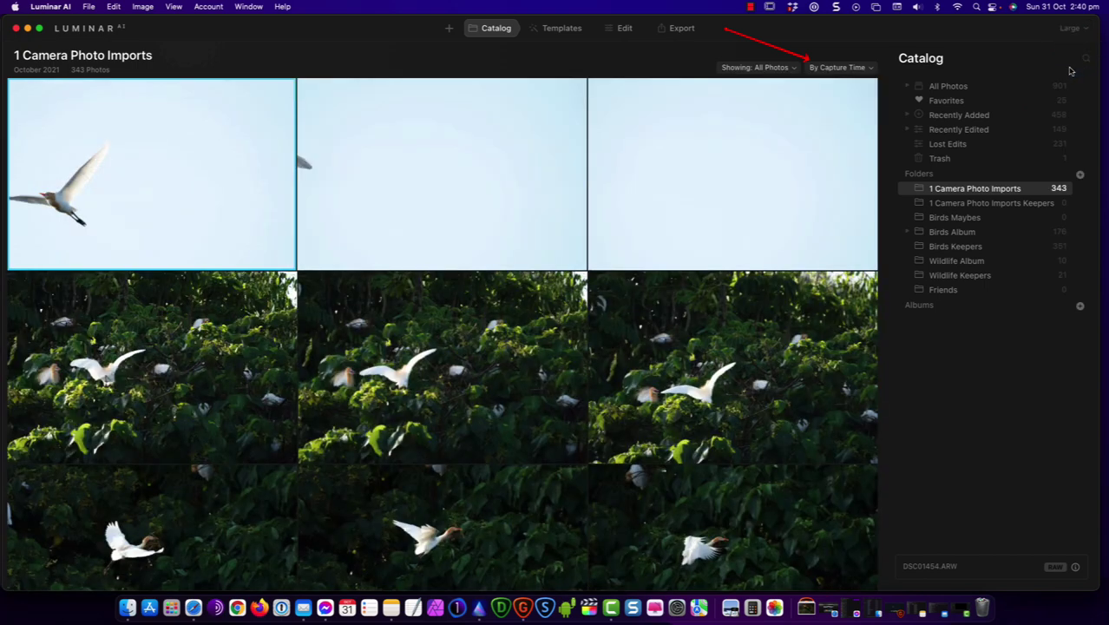
Step: Mark the four photos of the white bird flying in front of the bright, tree-framed background as favorites
scroll(481, 401, "down", 5)
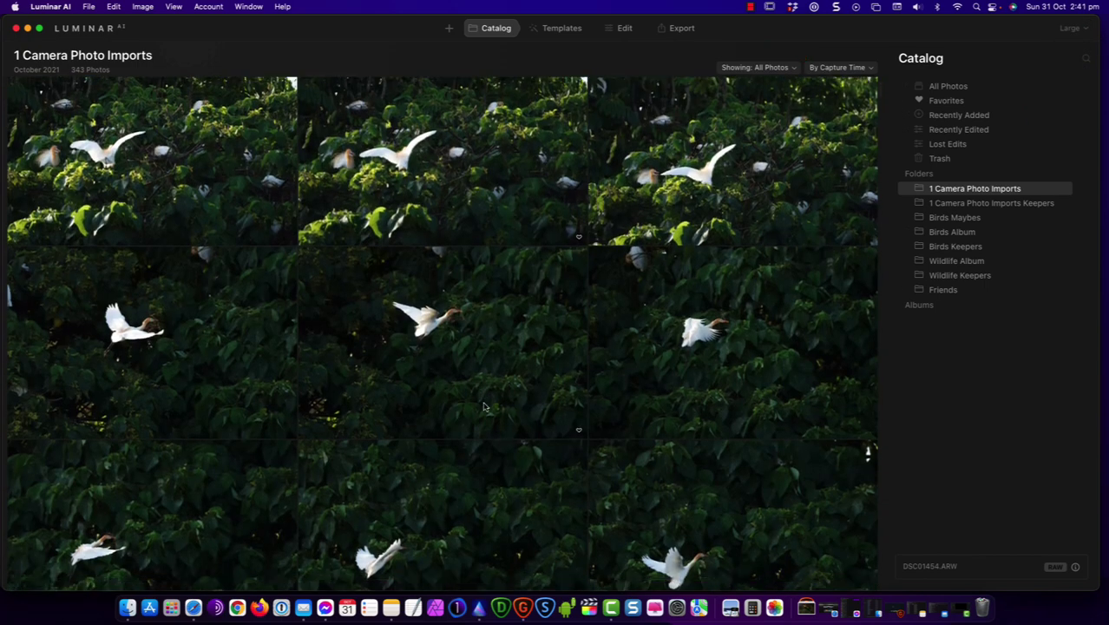
scroll(484, 406, "down", 10)
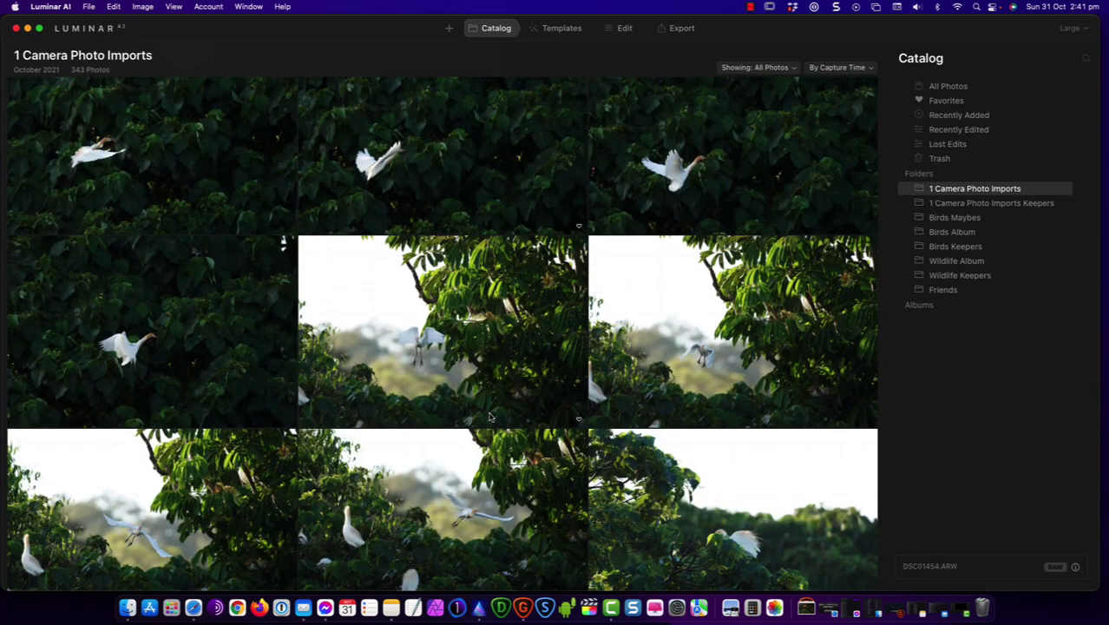
scroll(490, 417, "down", 3)
left_click(490, 316)
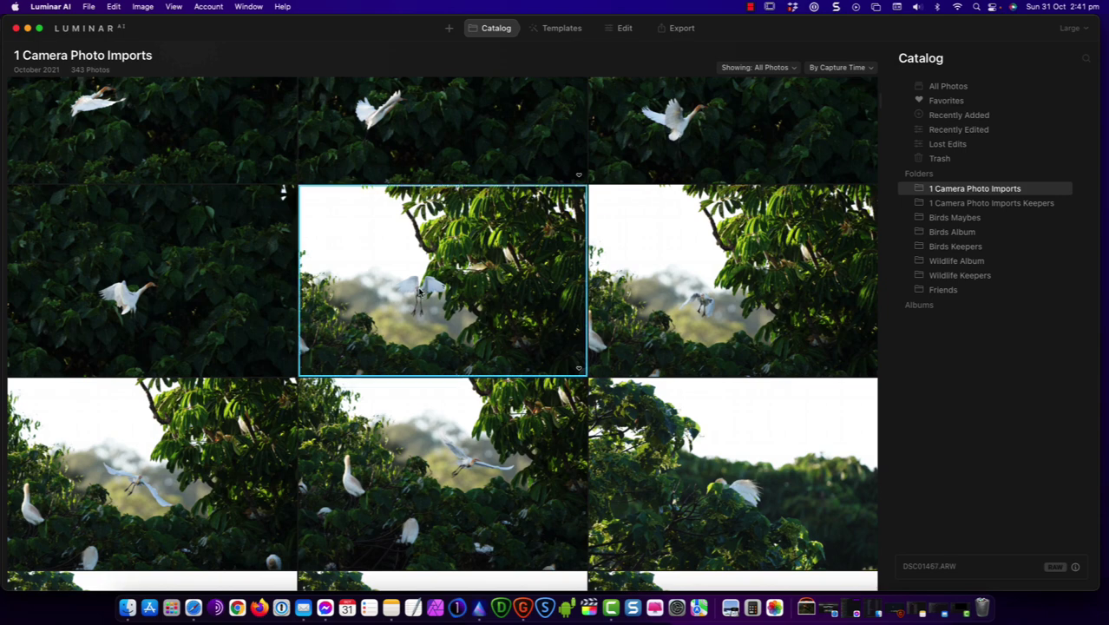
left_click(694, 301)
left_click(567, 367)
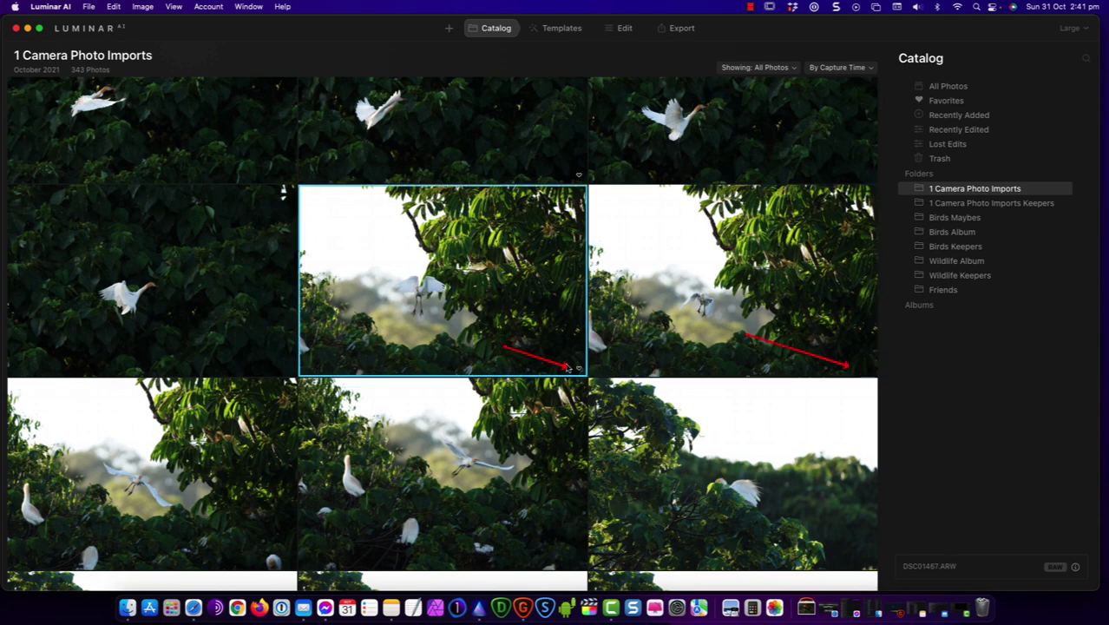
scroll(161, 292, "down", 5)
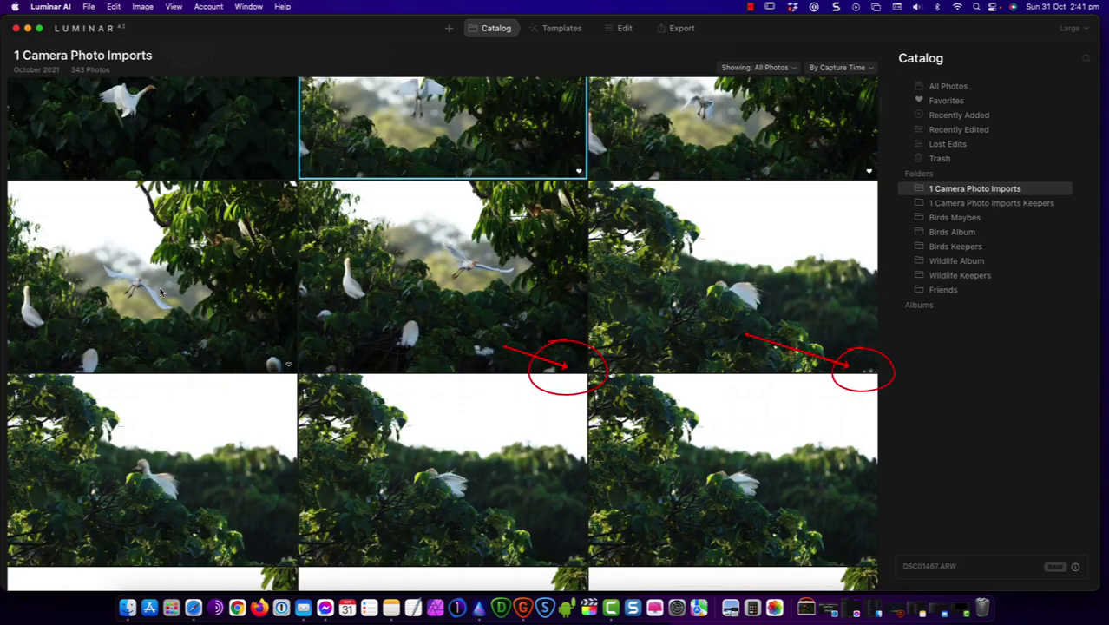
left_click_drag(169, 324, 274, 359)
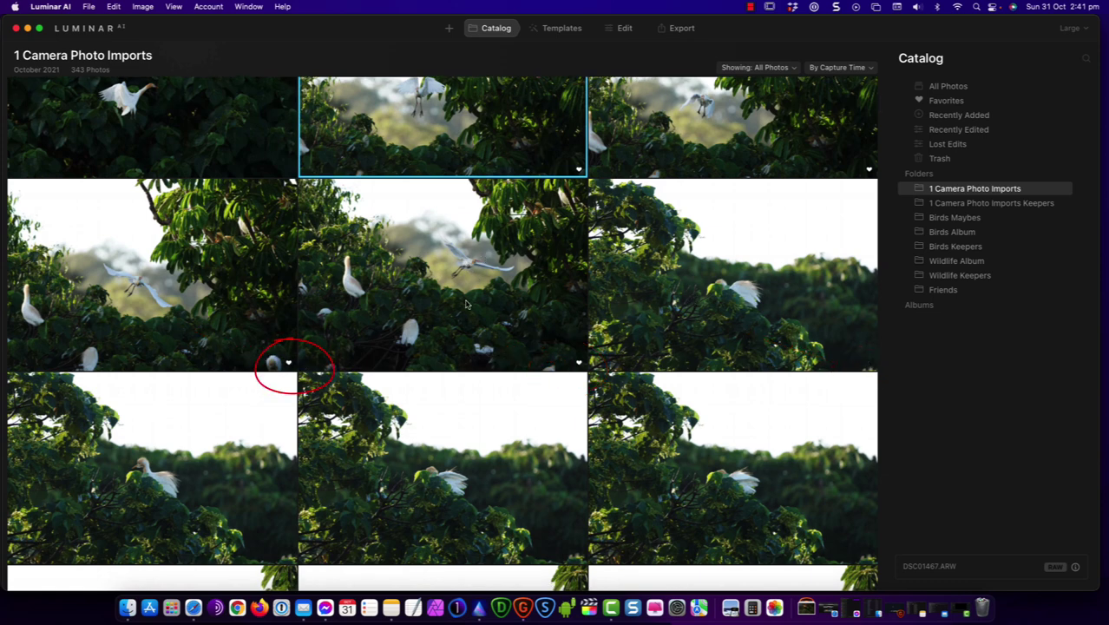
Step: Compare the neighbouring bird photos in 1 Camera Photo Imports and examine the following shots for more keepers
scroll(124, 262, "up", 3)
scroll(126, 260, "up", 2)
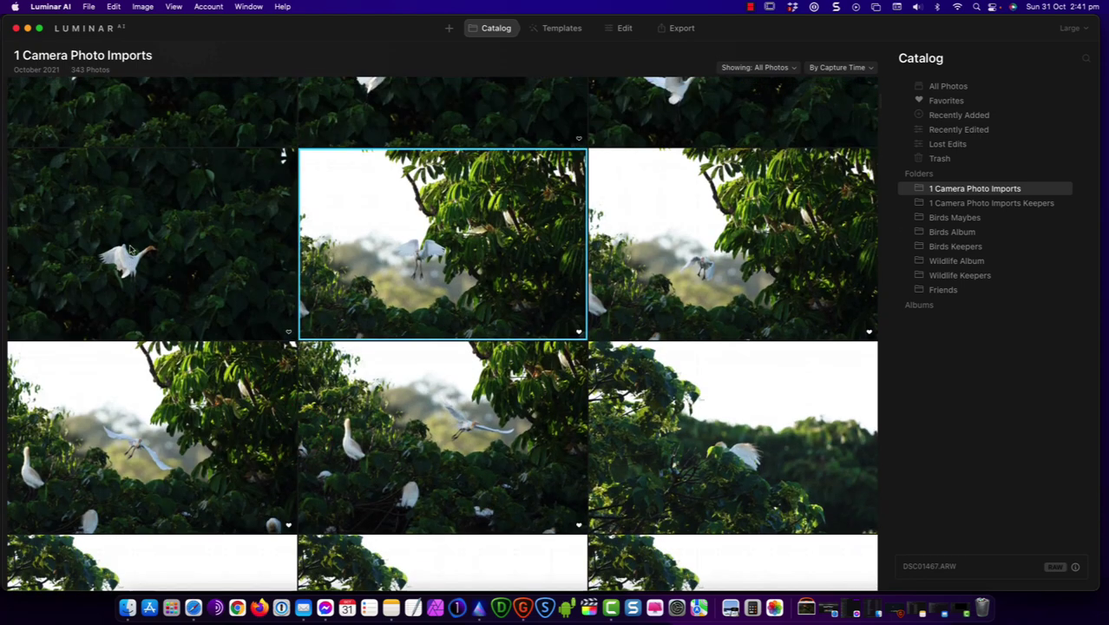
scroll(399, 173, "up", 1)
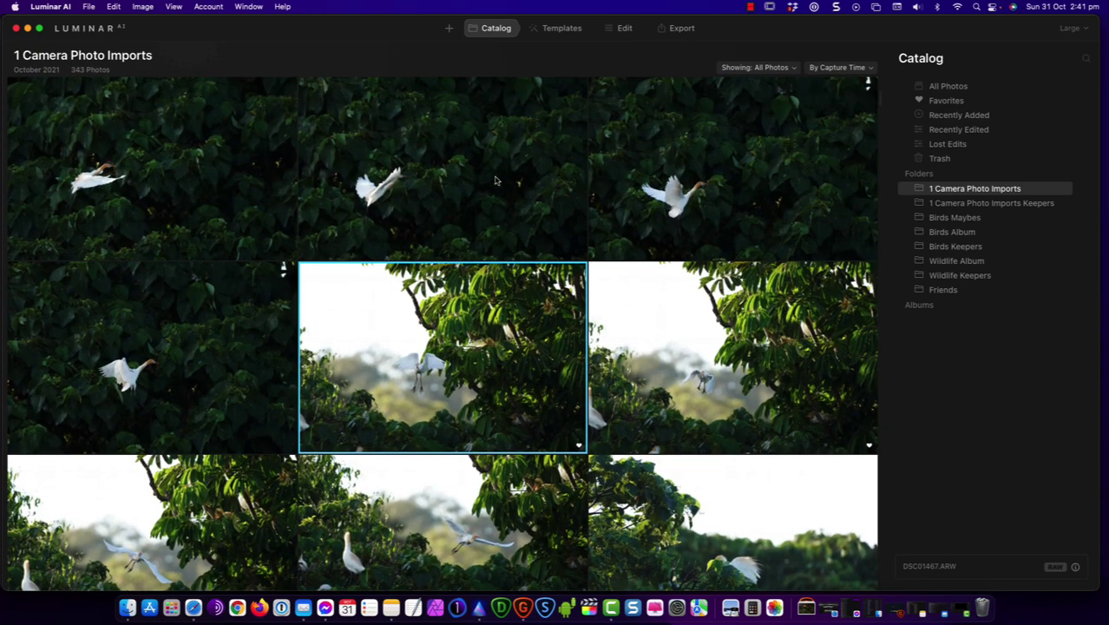
scroll(705, 197, "up", 1)
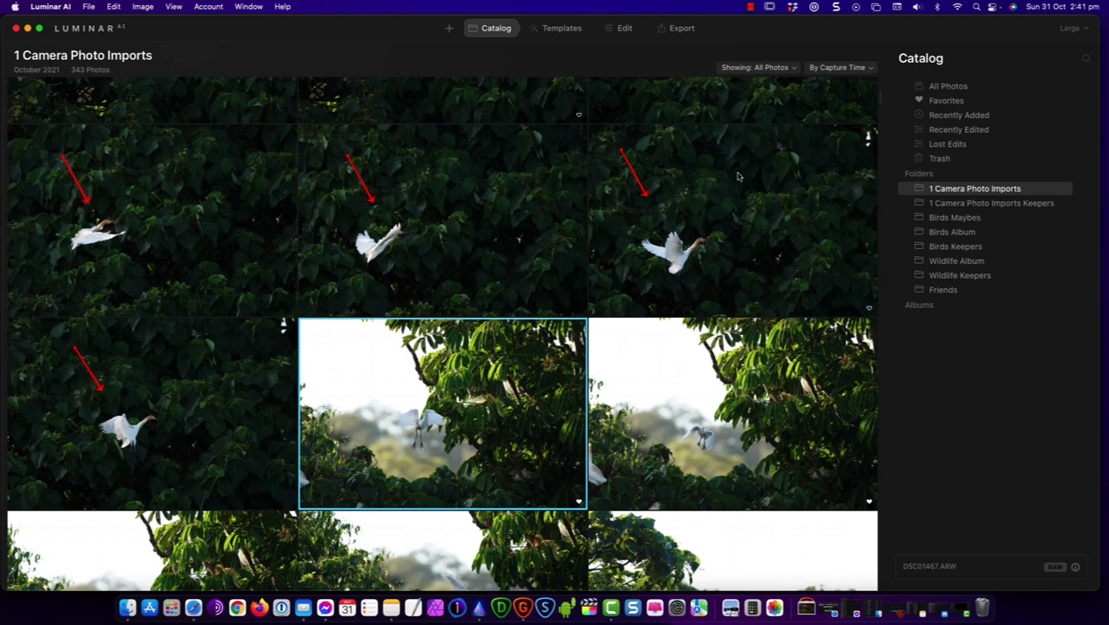
scroll(367, 234, "down", 4)
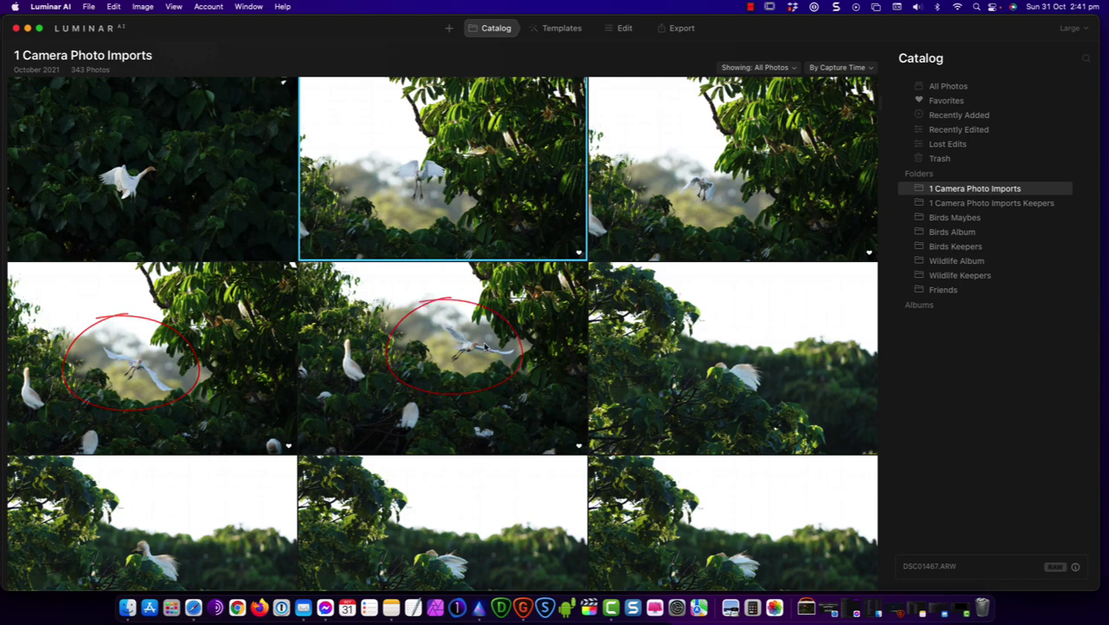
scroll(483, 332, "down", 7)
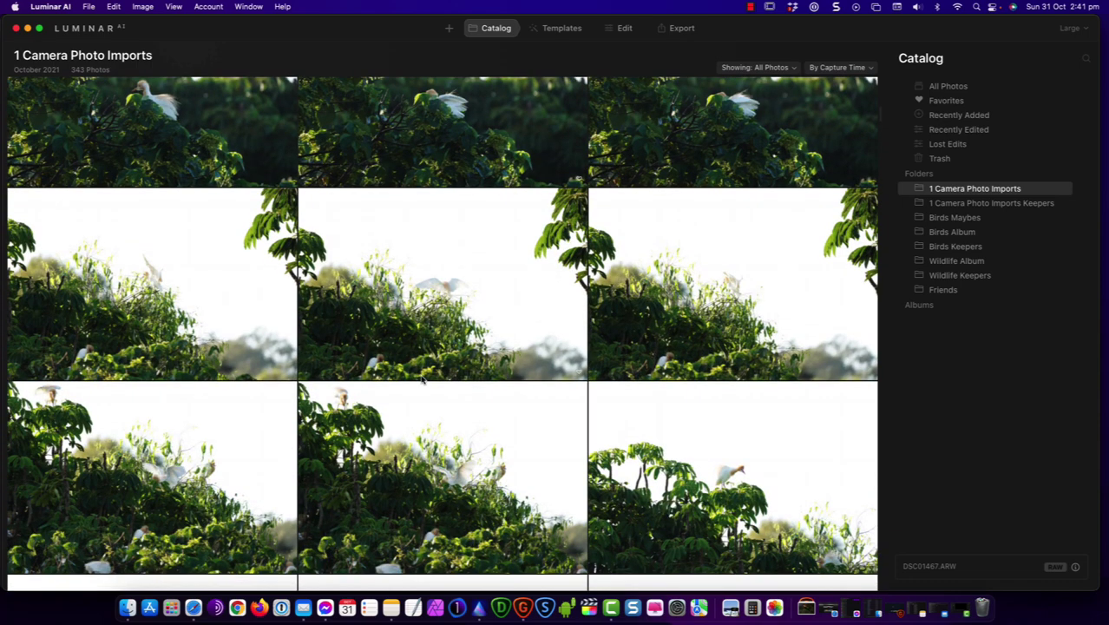
scroll(469, 425, "down", 2)
scroll(473, 425, "down", 8)
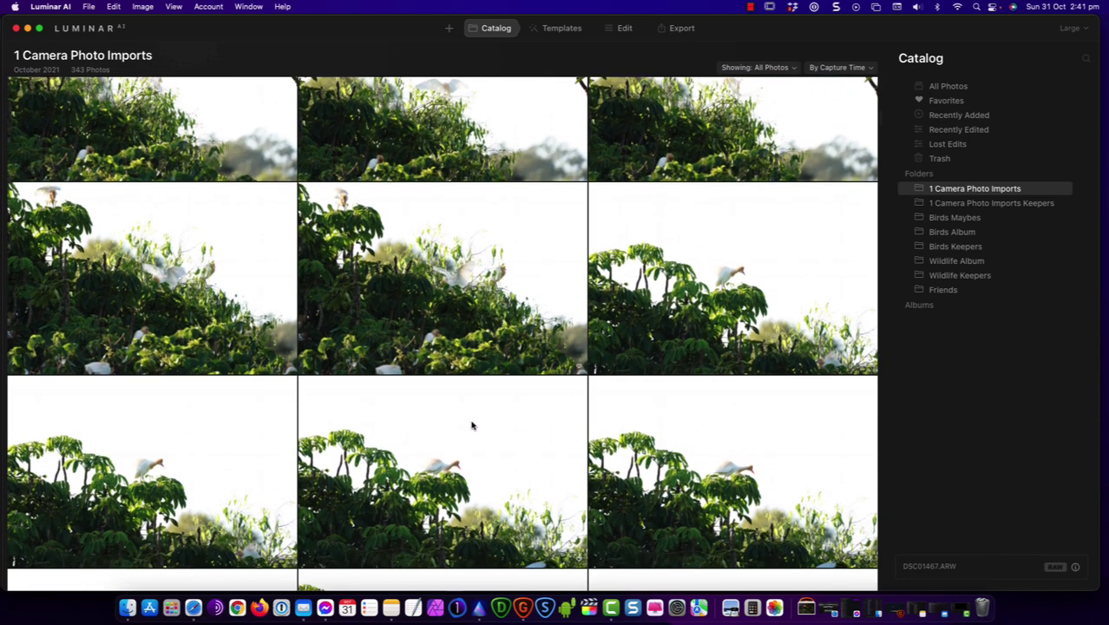
scroll(469, 425, "down", 1)
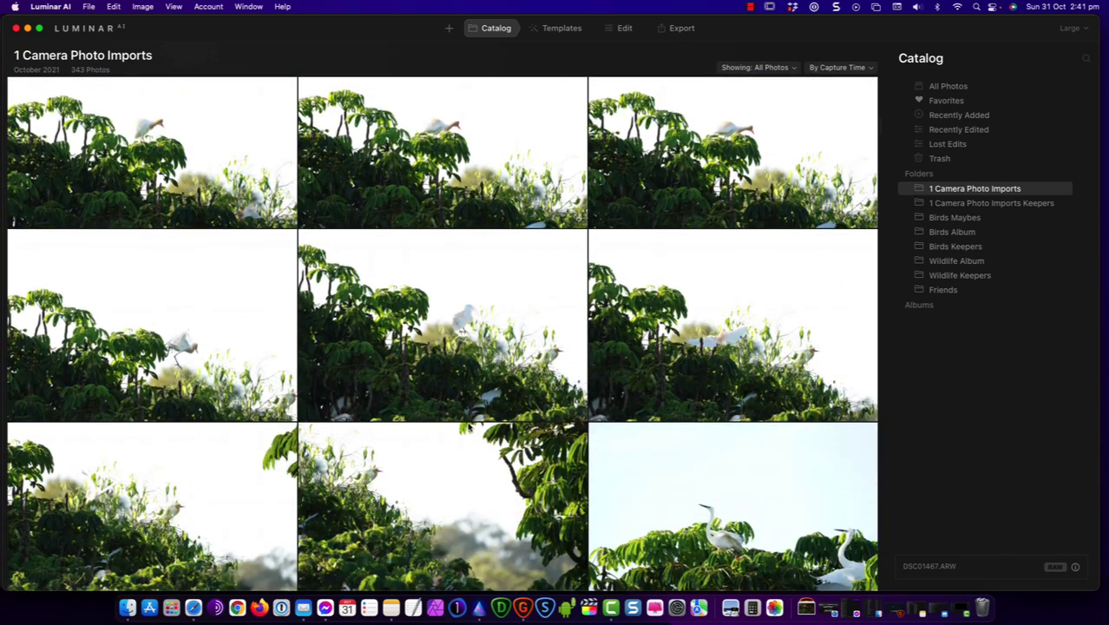
Step: Mark the photo of the egret flying low over the treetops against the deep blue sky as a favorite
scroll(490, 456, "down", 4)
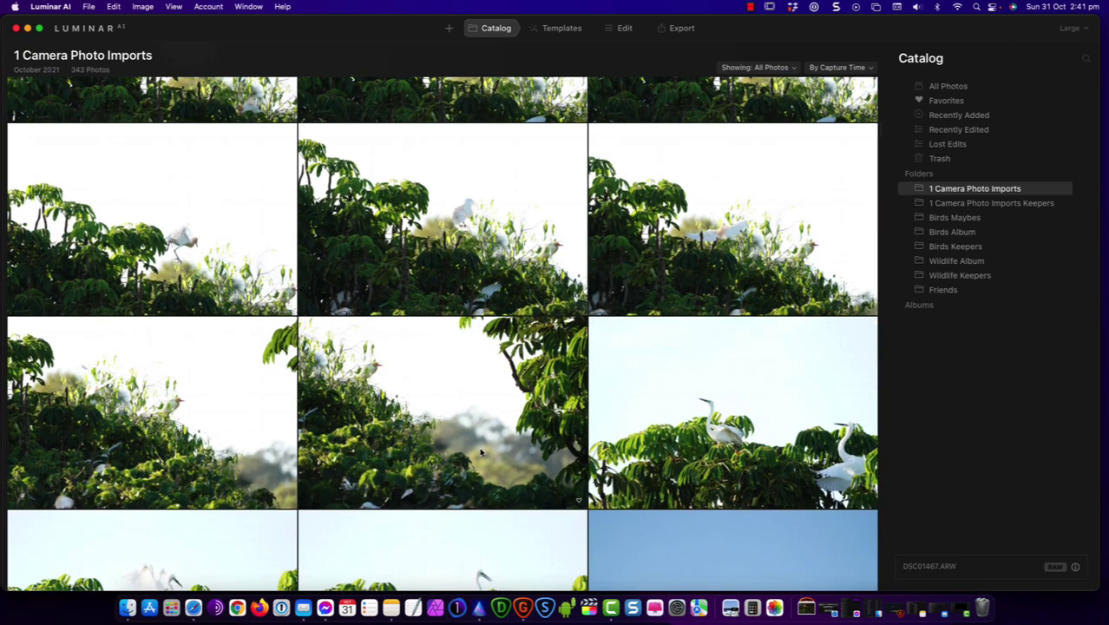
scroll(479, 451, "down", 2)
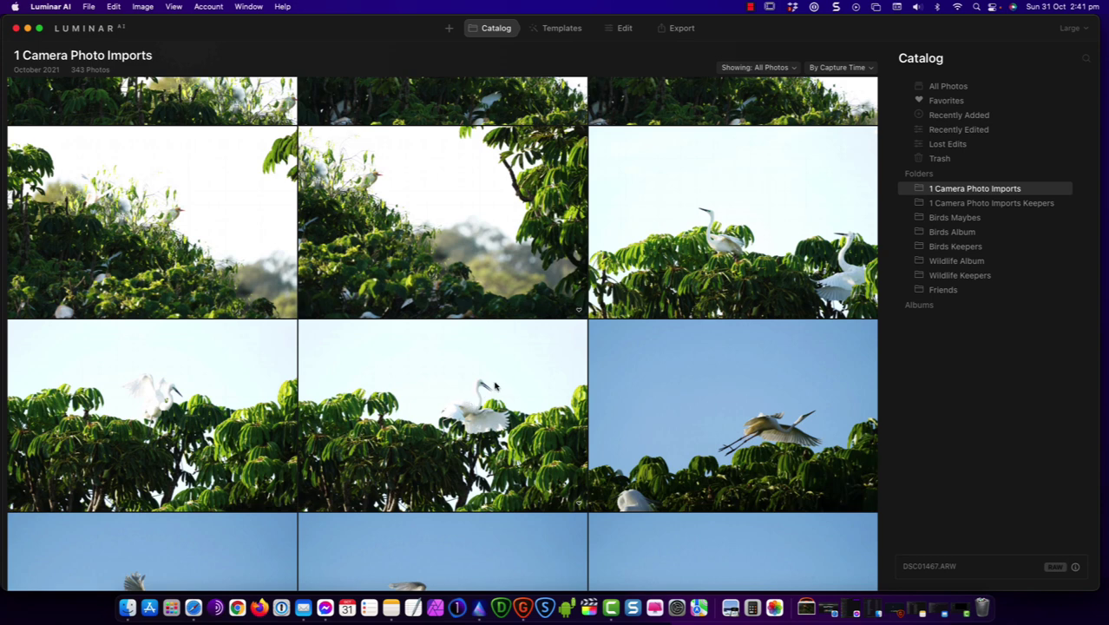
scroll(491, 388, "down", 2)
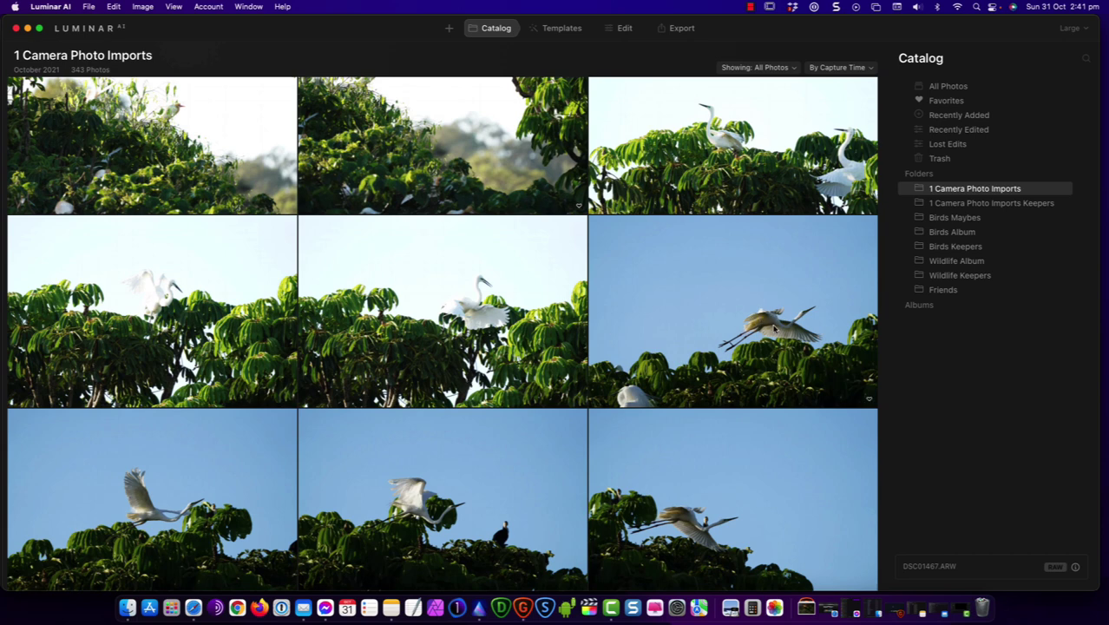
scroll(723, 332, "down", 1)
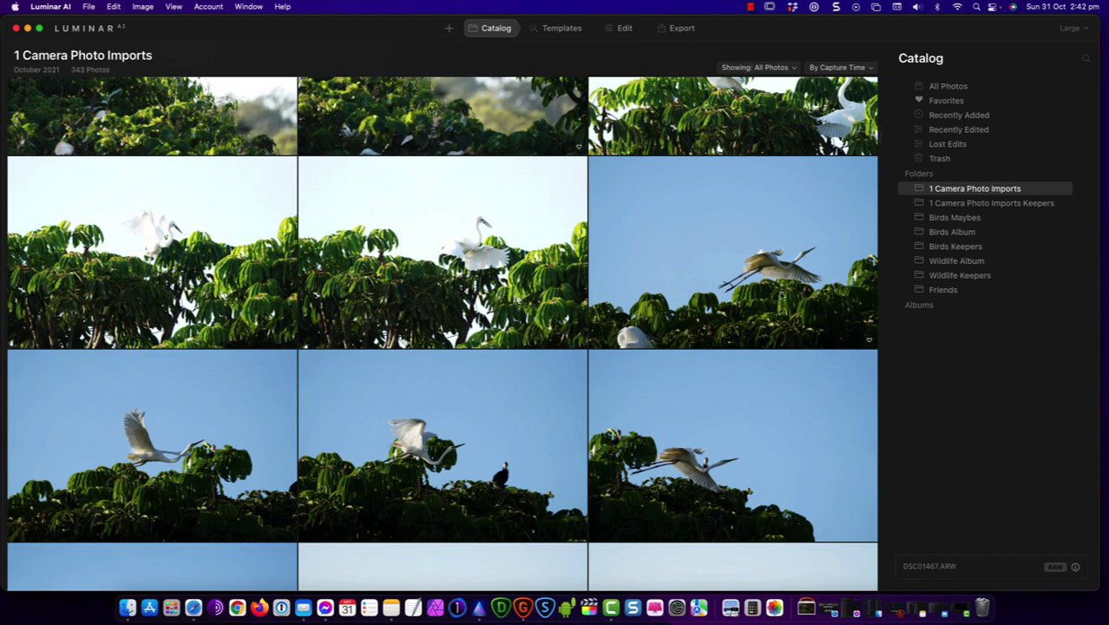
Step: Open the photo of the three egrets with the twig, DSC01525.ARW, and view the birds' heads at 100%
scroll(401, 343, "down", 5)
scroll(395, 341, "down", 1)
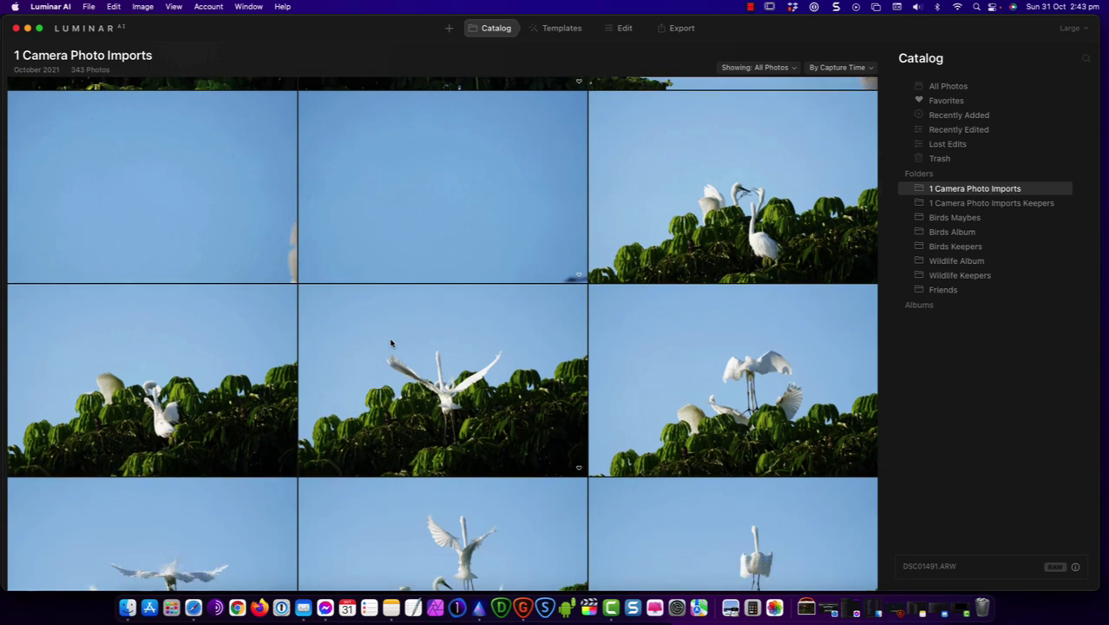
scroll(729, 213, "down", 2)
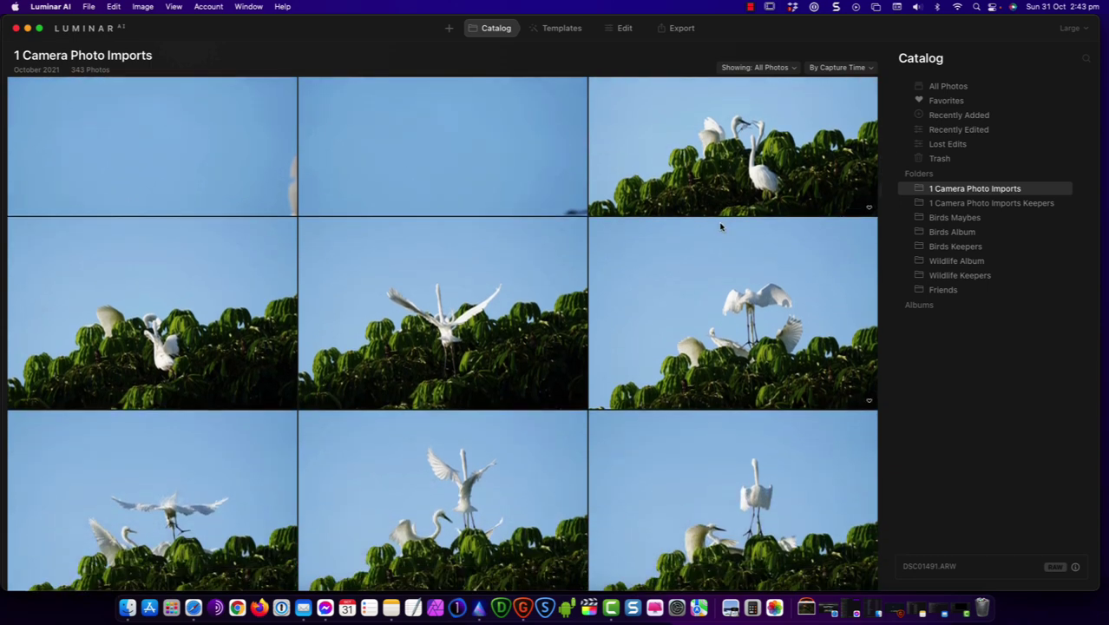
scroll(720, 226, "down", 1)
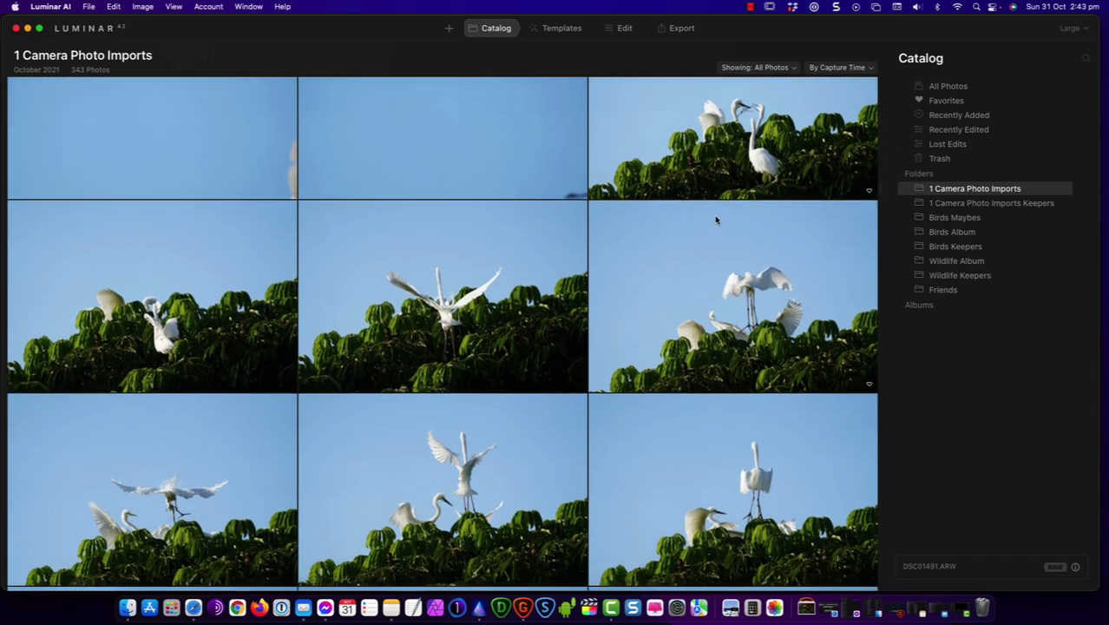
scroll(723, 216, "up", 2)
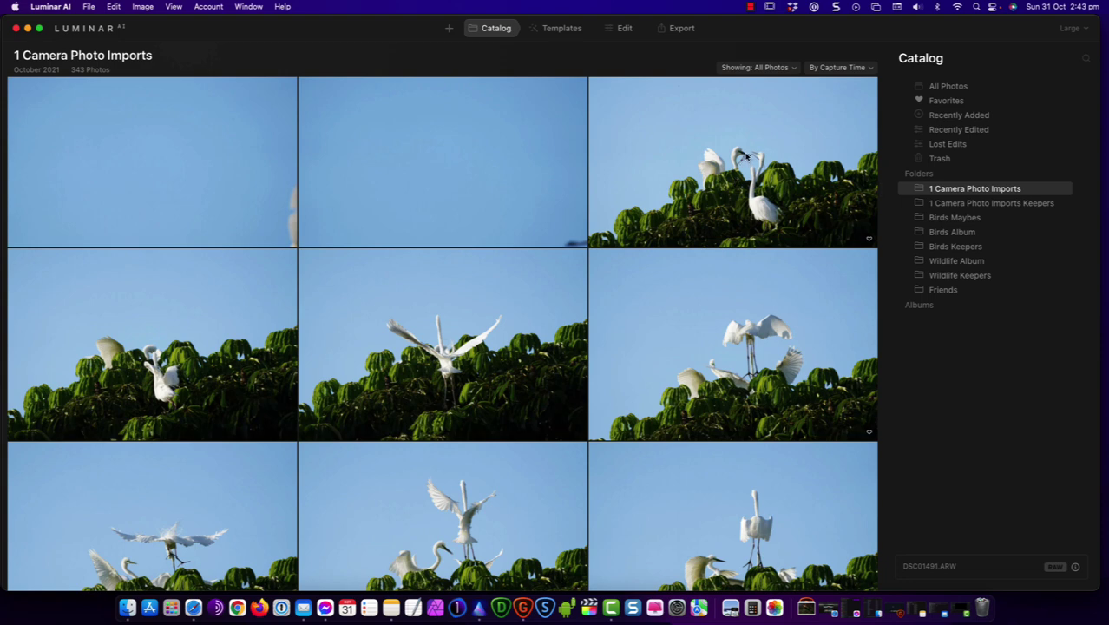
double_click(746, 156)
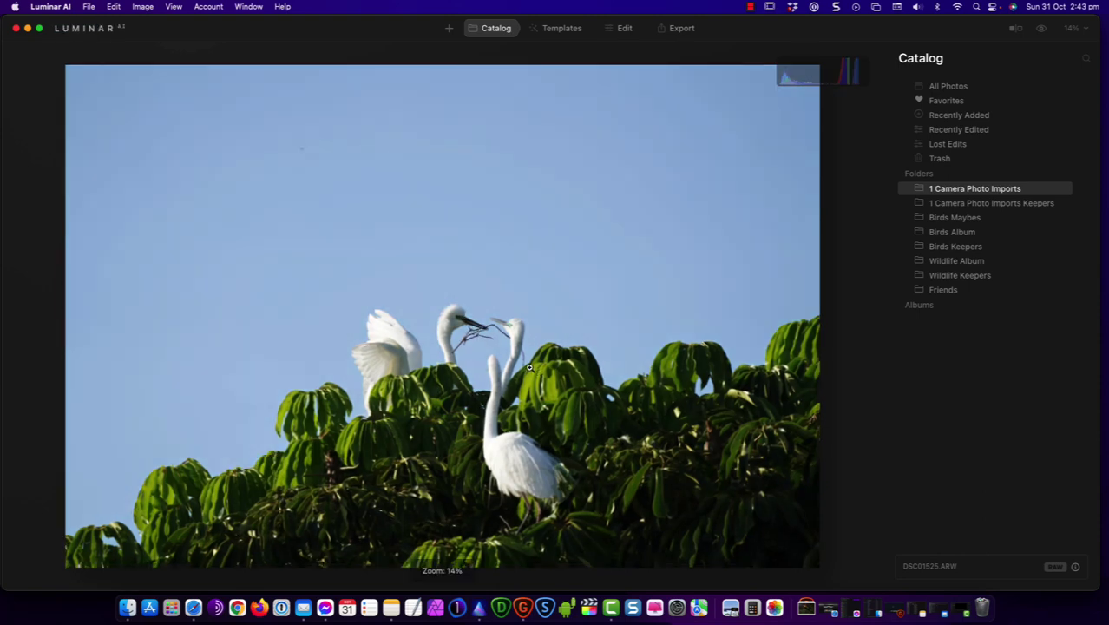
left_click(465, 321)
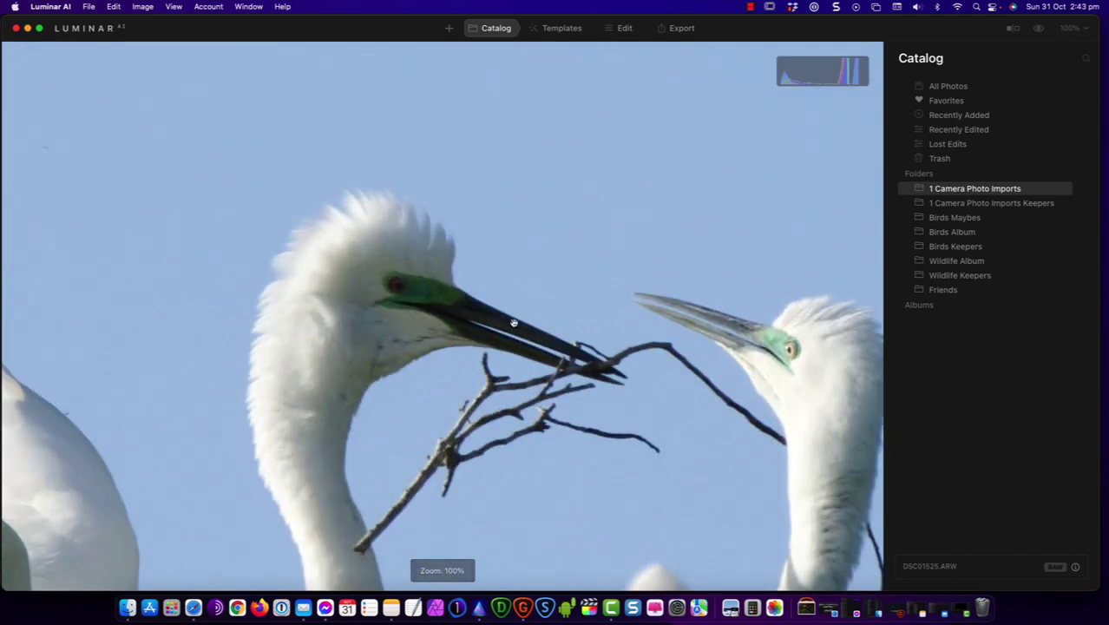
Step: Examine the twig, heads and raised wings in the three-egret photo for sharpness, then fit the whole photo in view
scroll(659, 362, "right", 3)
scroll(659, 362, "down", 1)
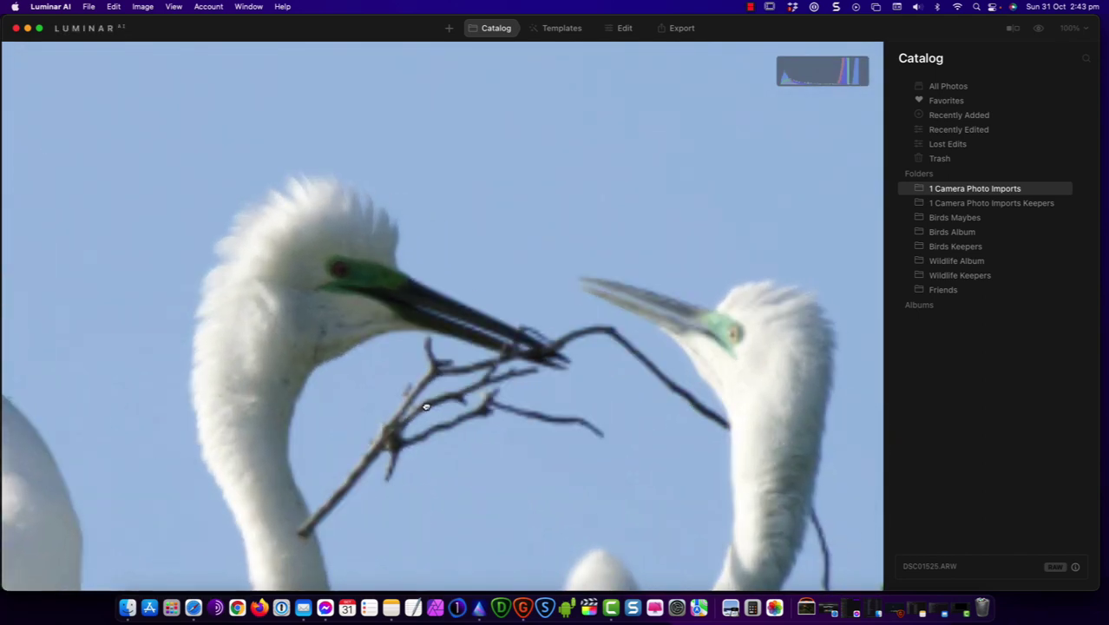
scroll(240, 297, "down", 3)
scroll(346, 287, "left", 1)
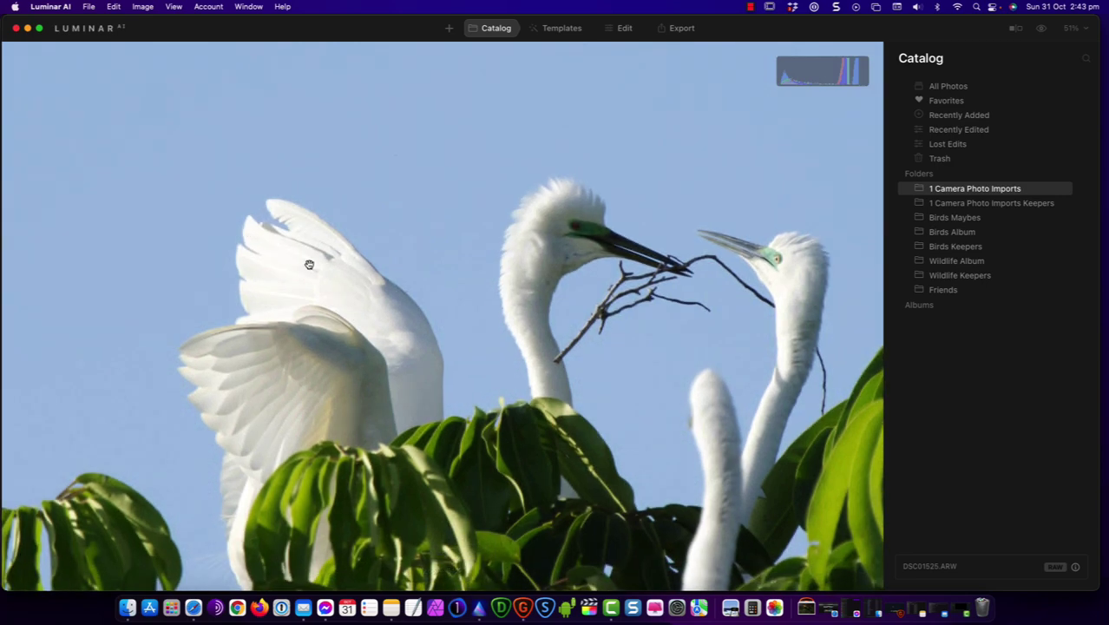
scroll(286, 269, "down", 3)
scroll(300, 281, "down", 1)
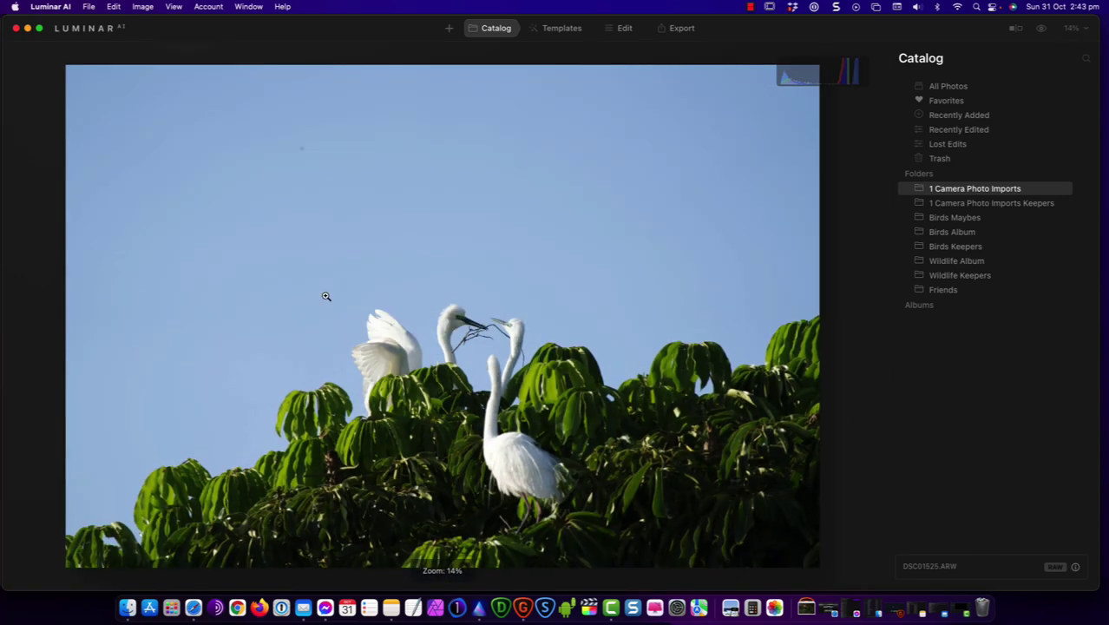
Step: Return to the photo grid and mark the egret twig photo and two shots of an egret airborne above its companions as favorites
left_click(490, 28)
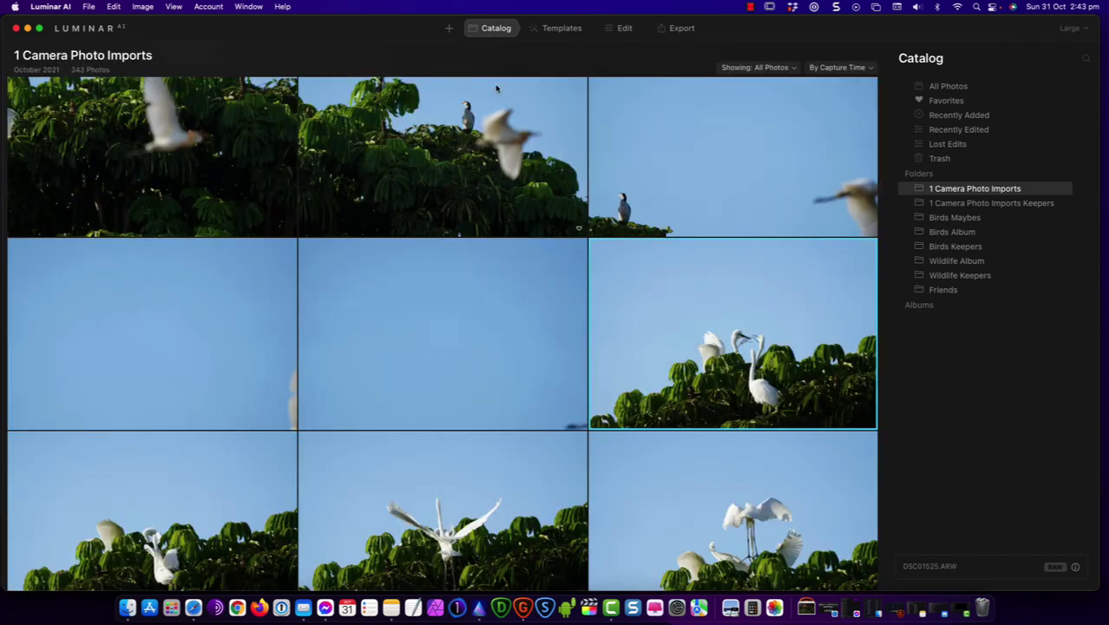
scroll(649, 293, "down", 1)
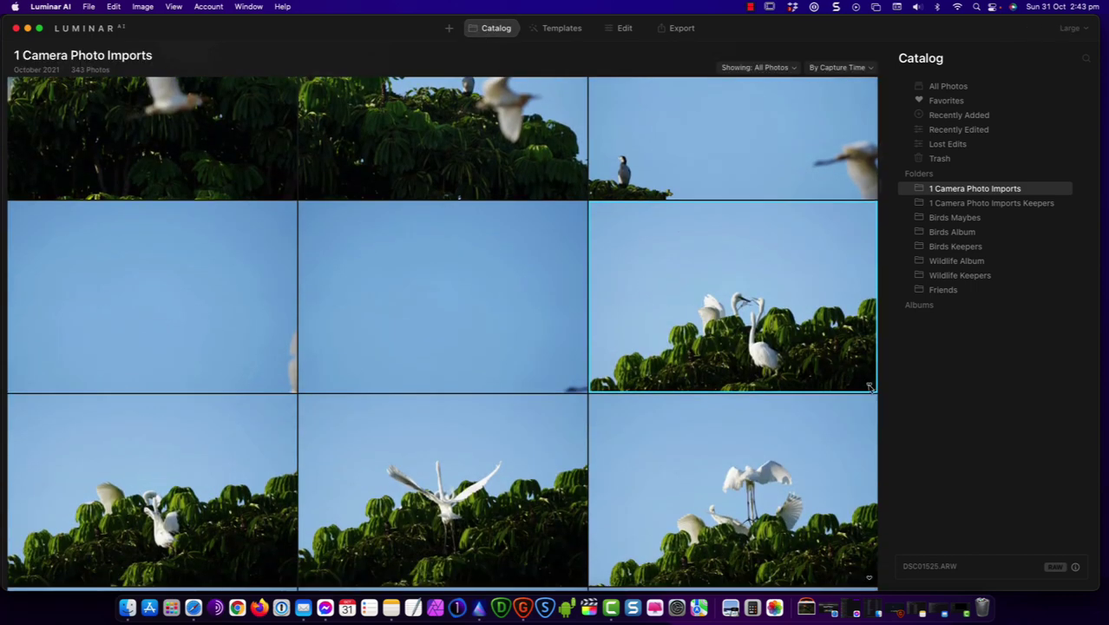
scroll(747, 269, "down", 5)
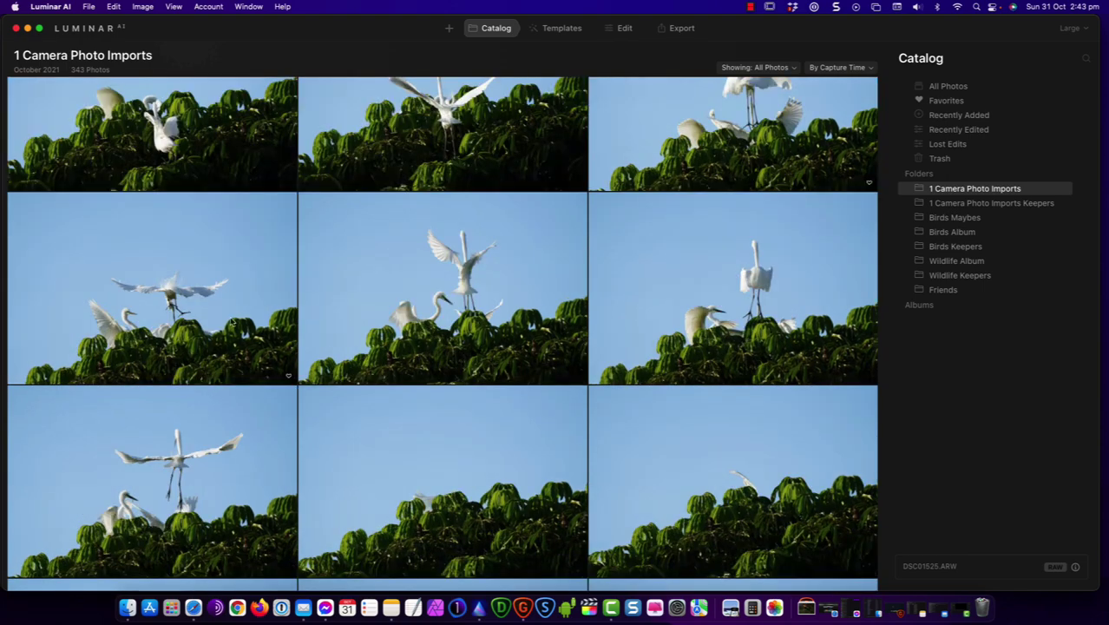
scroll(262, 312, "down", 3)
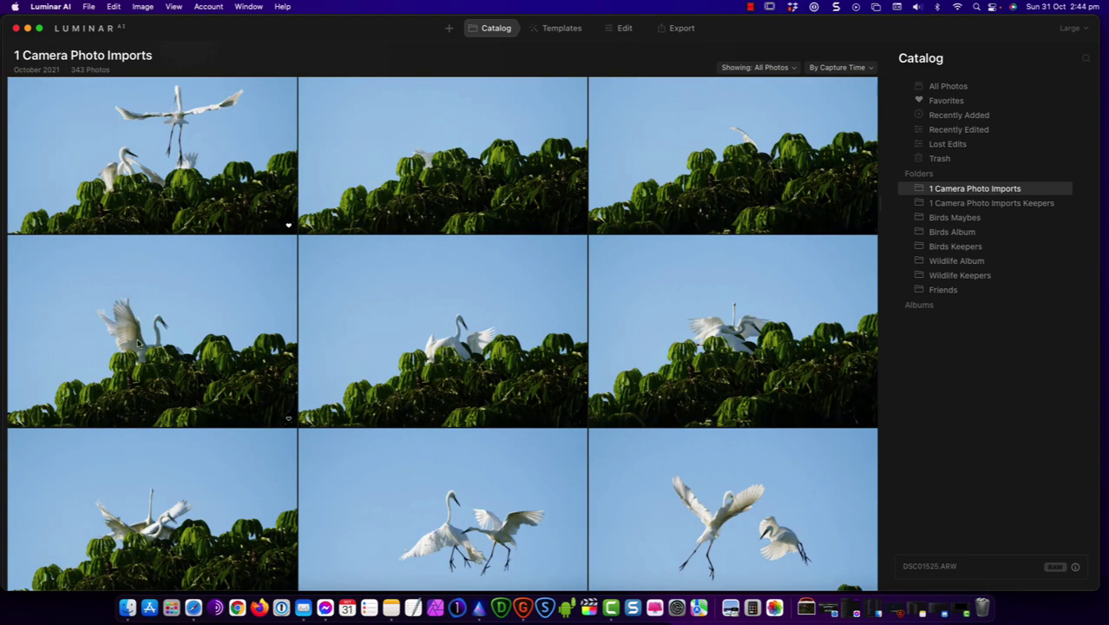
Step: Mark the three consecutive photos of two egrets airborne together against the blue sky as favorites
scroll(228, 330, "down", 3)
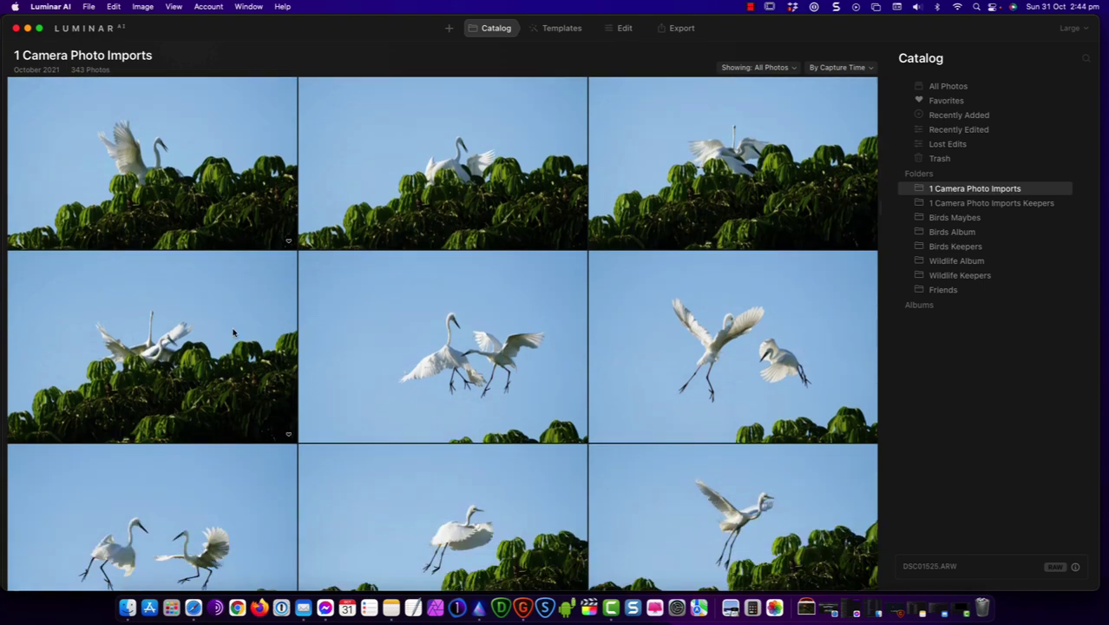
scroll(222, 338, "down", 1)
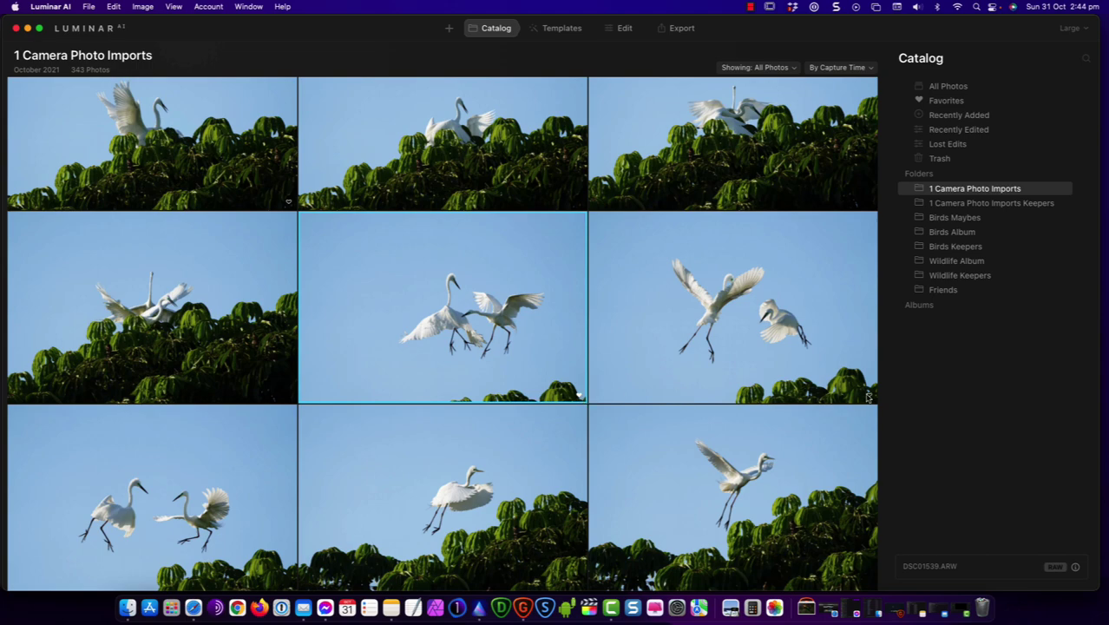
scroll(294, 436, "down", 2)
scroll(209, 425, "down", 1)
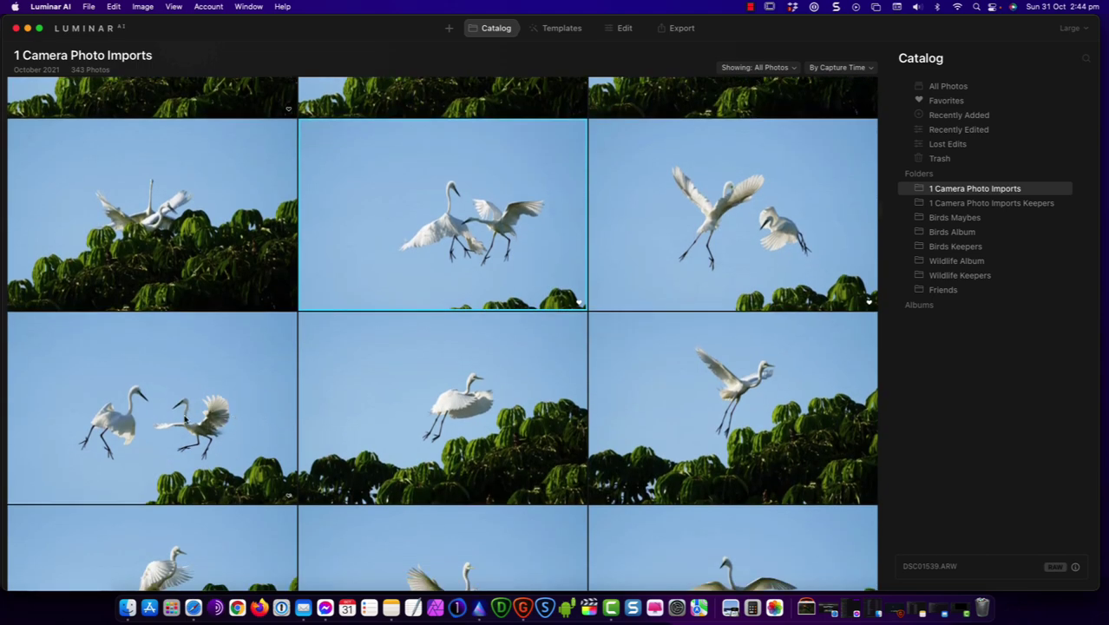
scroll(286, 495, "down", 2)
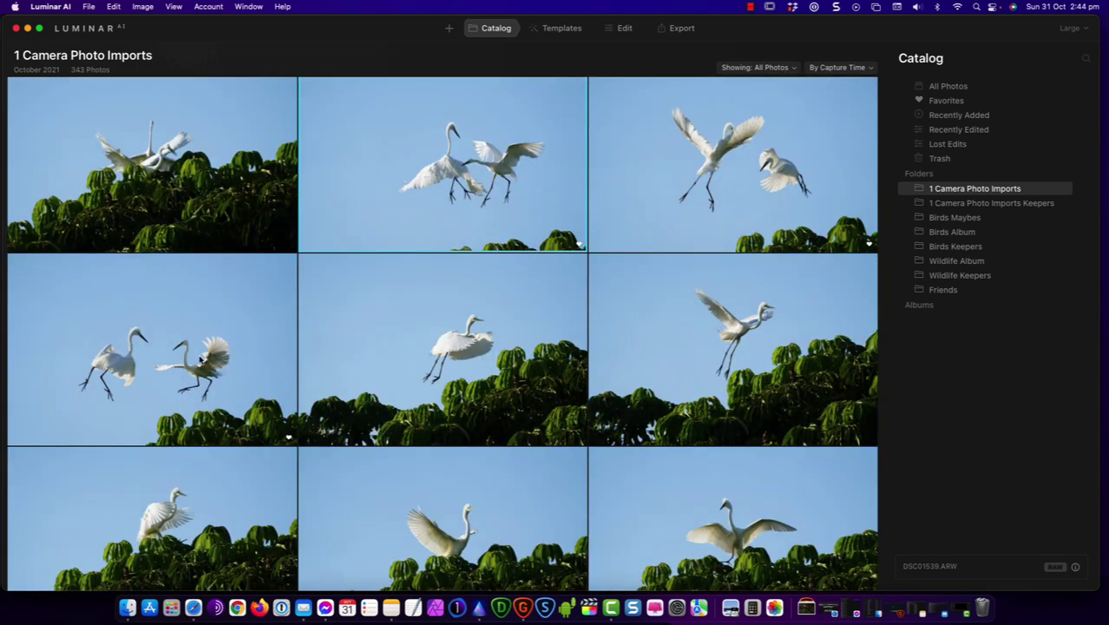
Step: Open the photo of the two egrets facing each other in midair, check the head detail at 100%, and return to the grid
double_click(200, 359)
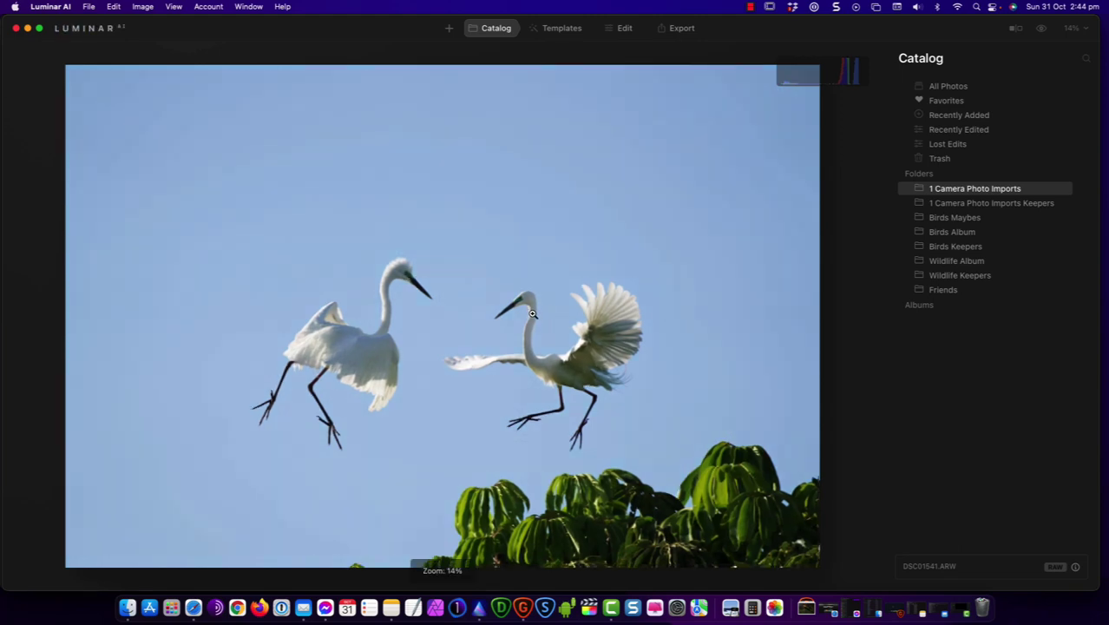
left_click(405, 269)
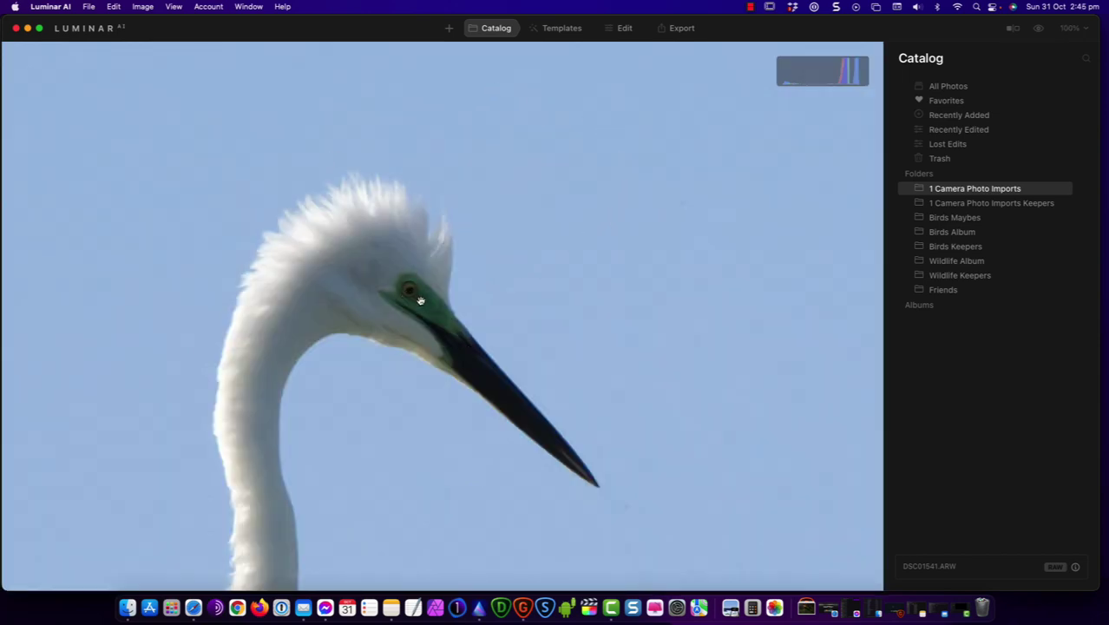
key("super+minus")
left_click(533, 286)
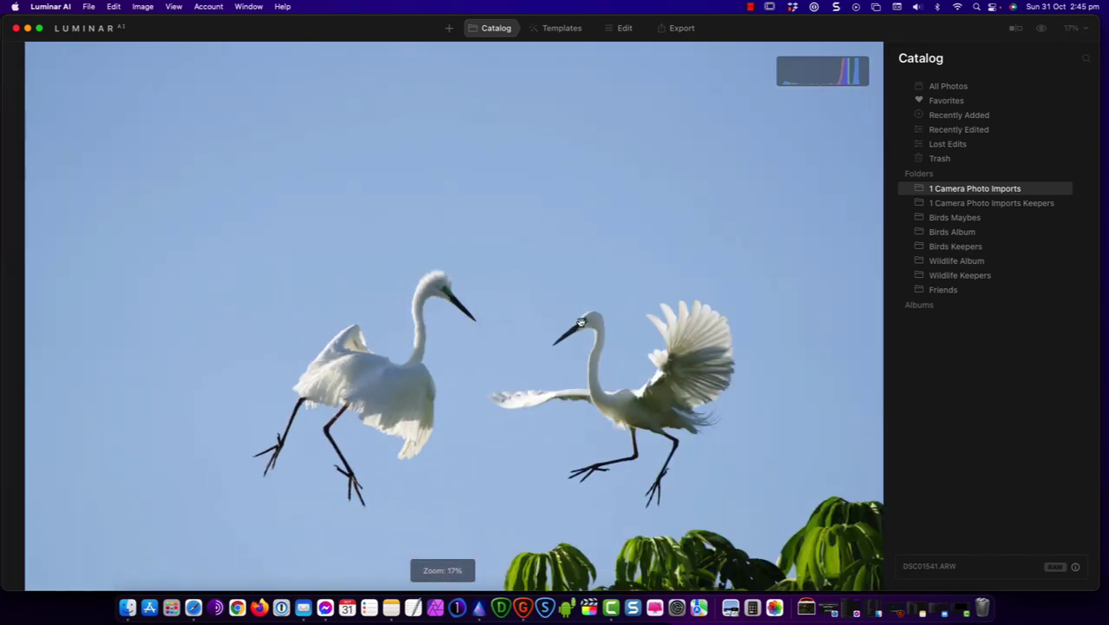
key("Escape")
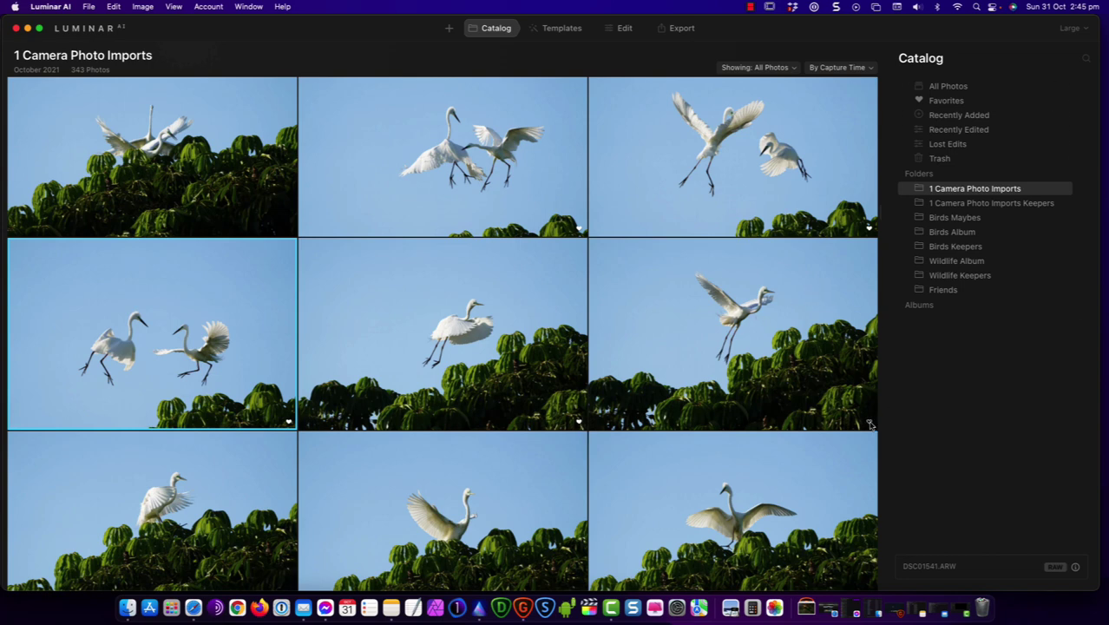
Step: Mark the five following photos of the single egret flying and landing on the treetop as favorites
scroll(781, 319, "down", 3)
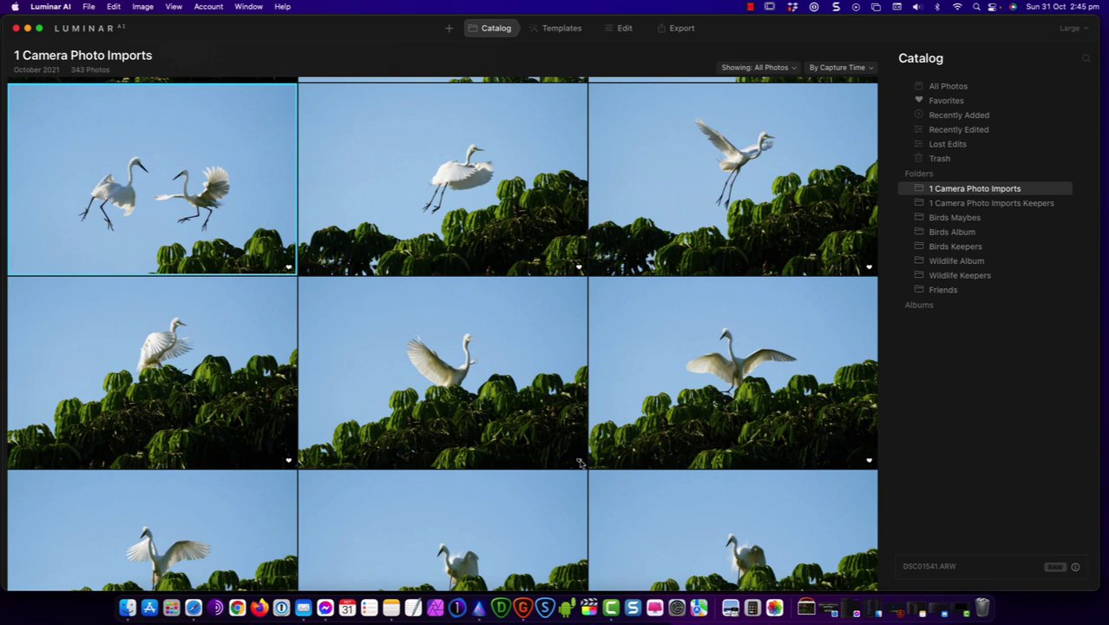
scroll(508, 400, "down", 3)
scroll(506, 400, "down", 5)
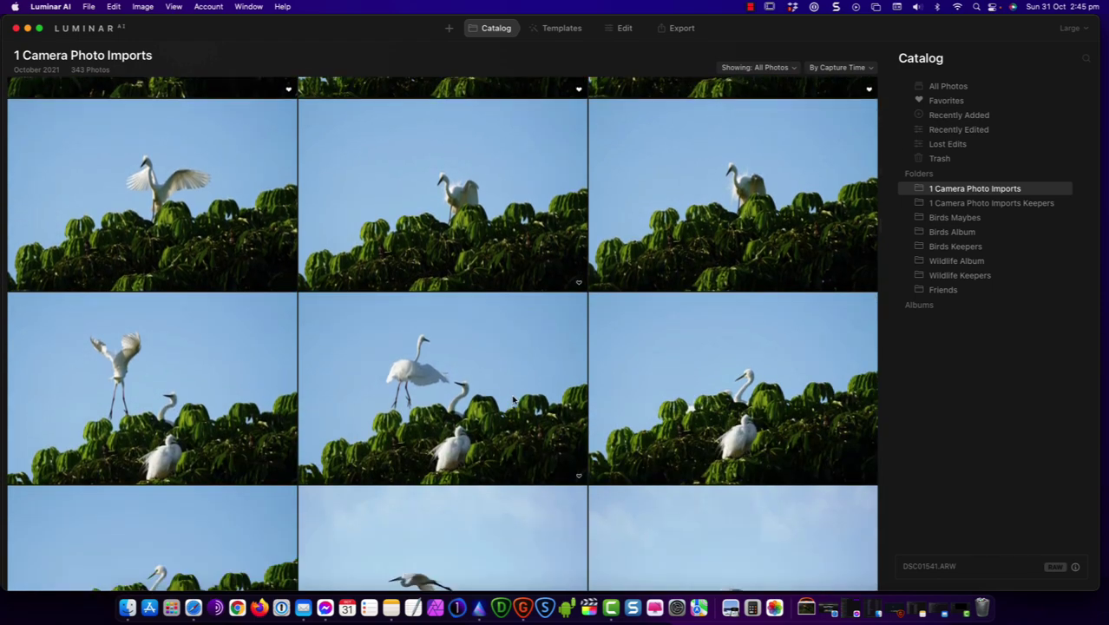
Step: Sort the photos of the 1 Camera Photo Imports folder by Pick
scroll(489, 413, "down", 6)
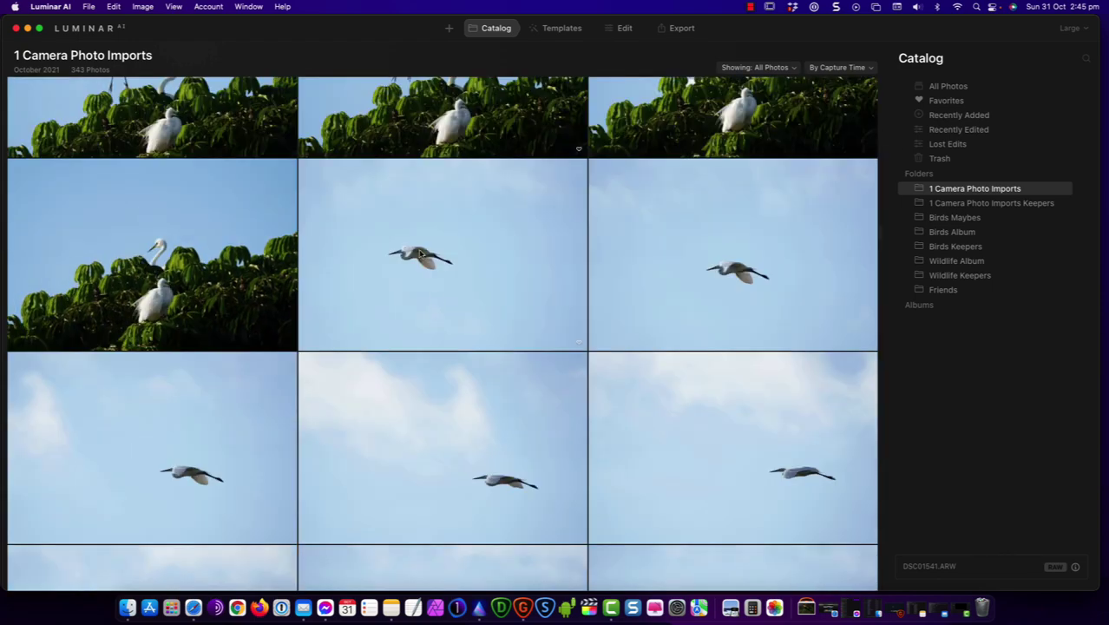
scroll(419, 269, "down", 6)
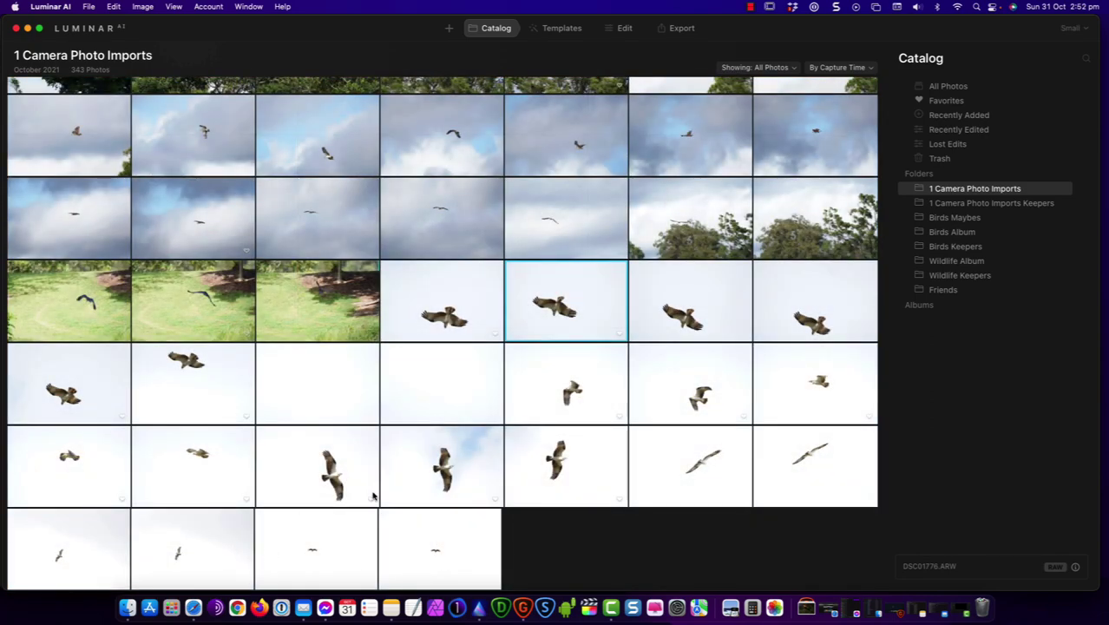
scroll(510, 473, "up", 4)
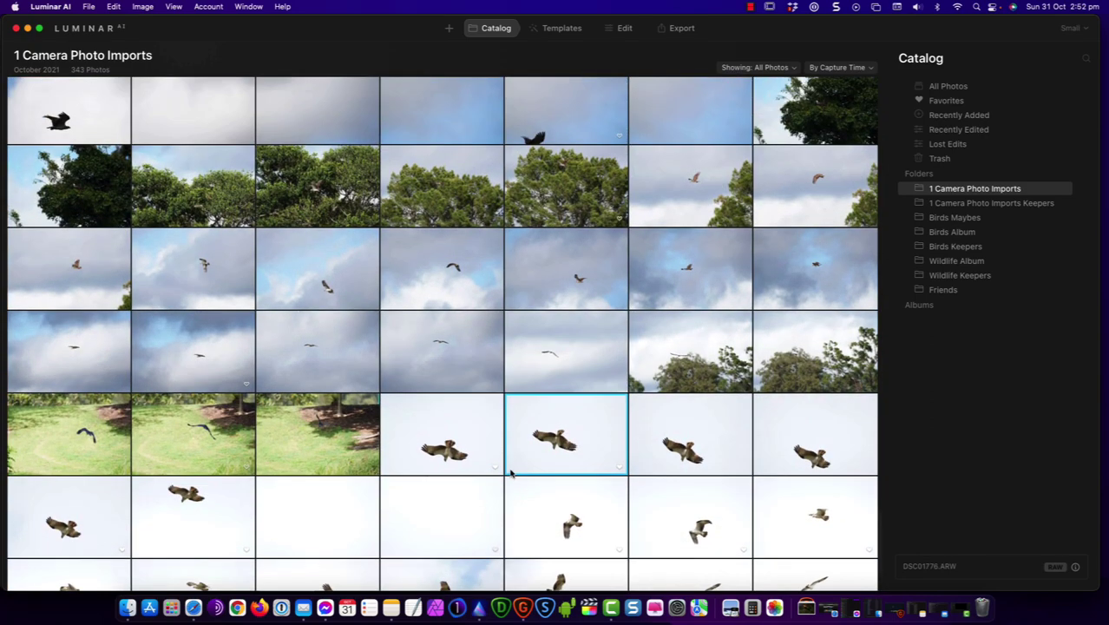
left_click(872, 70)
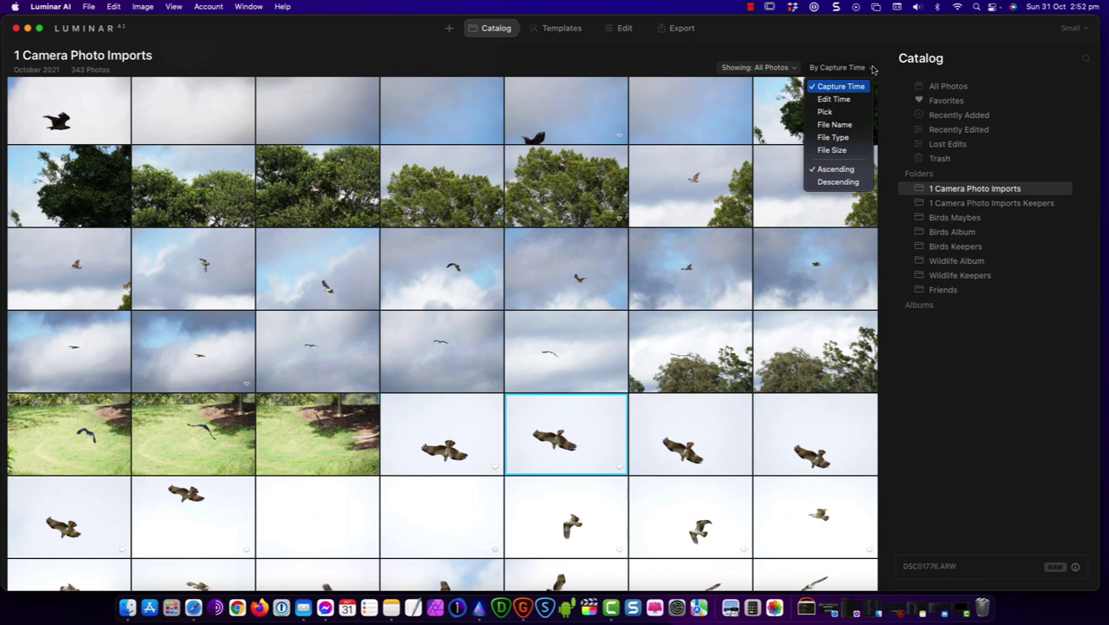
left_click(825, 113)
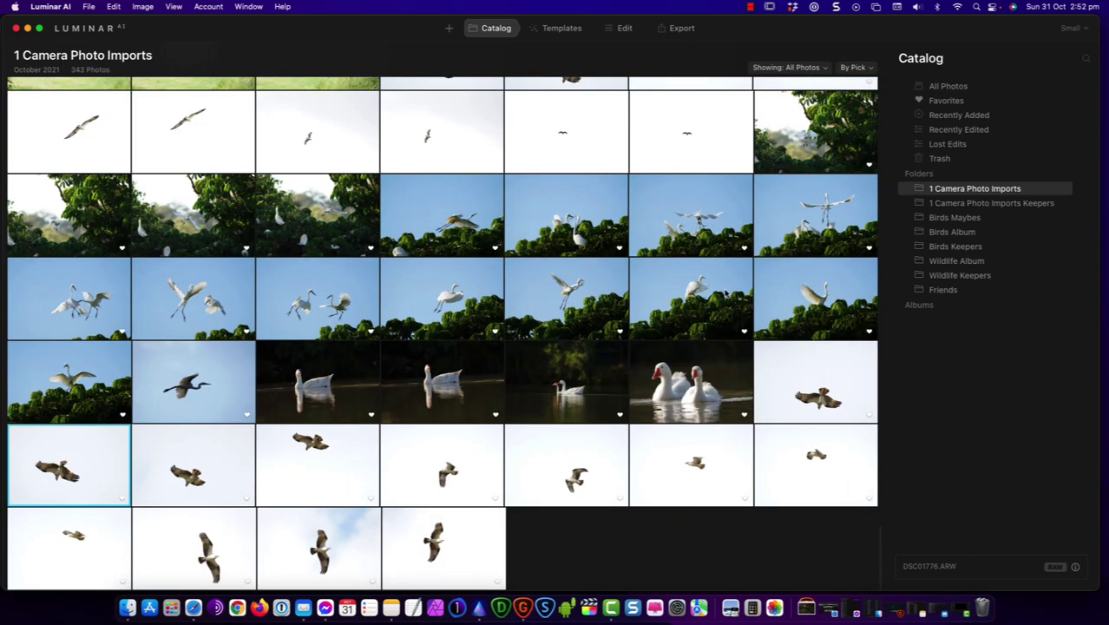
Step: Check the sort direction options and examine how the favorites and unmarked photos are grouped, keeping the Ascending order
scroll(727, 296, "up", 3)
scroll(727, 299, "down", 3)
left_click(867, 69)
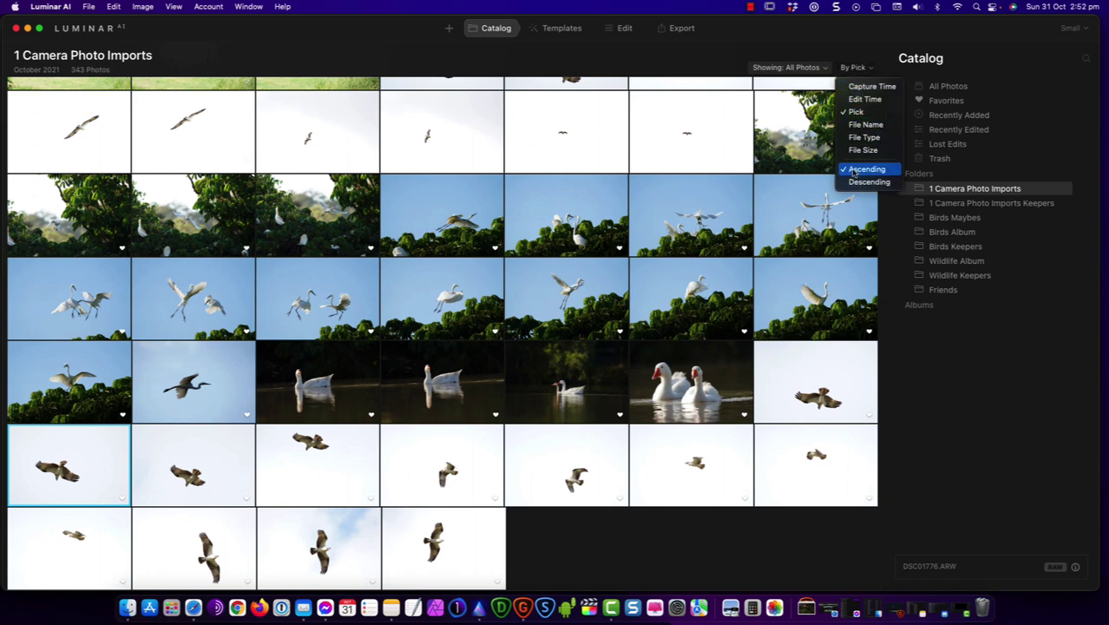
left_click(633, 396)
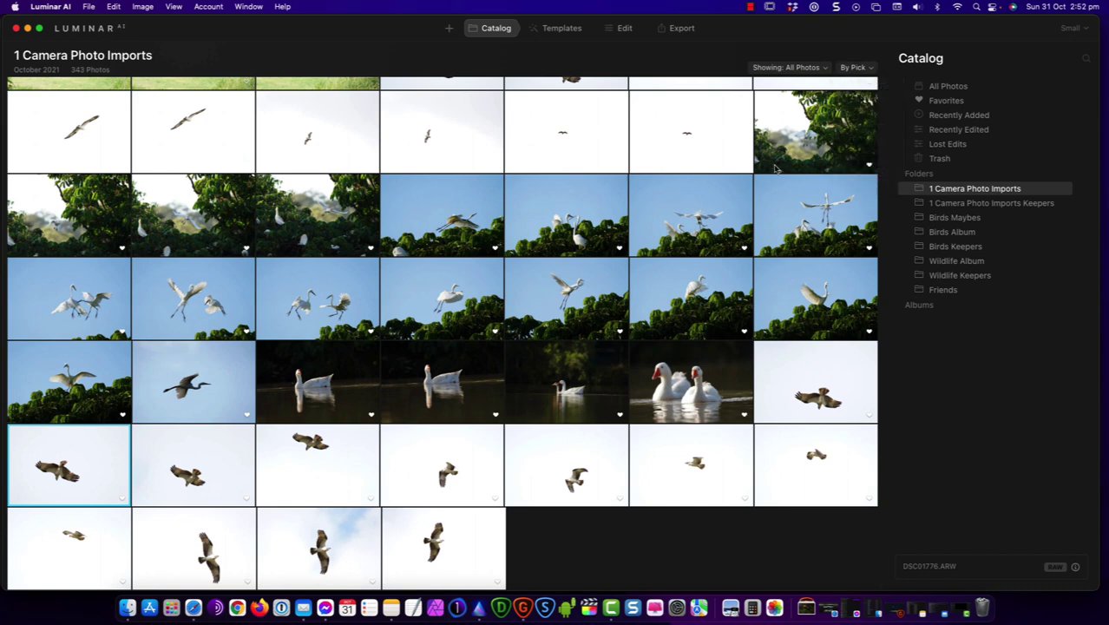
scroll(733, 178, "up", 3)
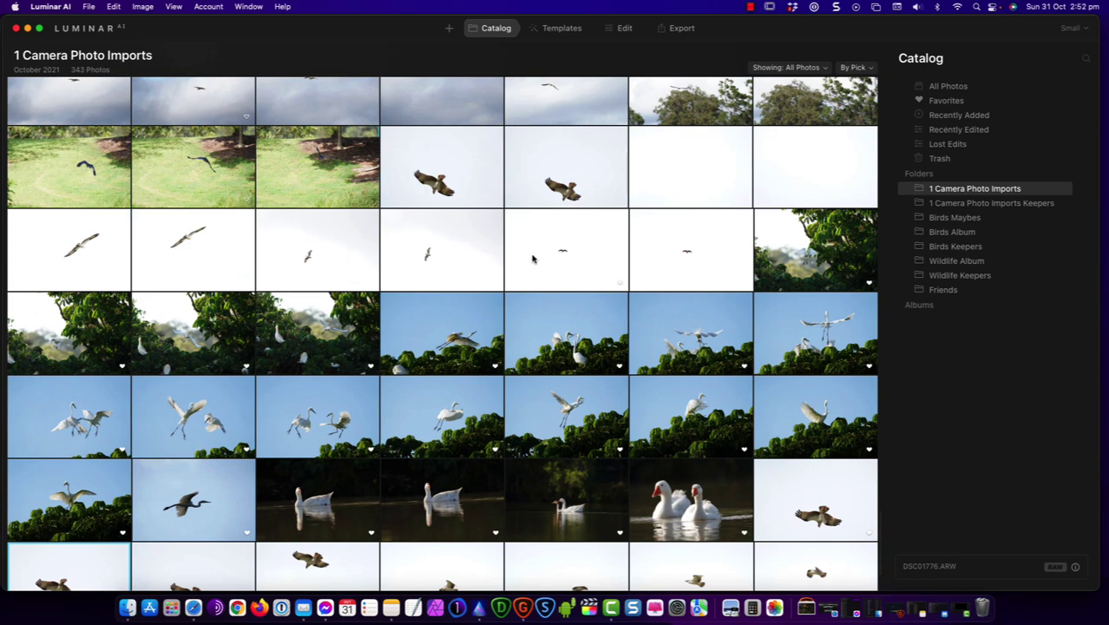
Step: Move all favorite photos, from the first white bird by the trees through the last osprey photo, to 1 Camera Photo Imports Keepers and open that folder
scroll(533, 258, "up", 3)
left_click(801, 382)
scroll(805, 376, "down", 2)
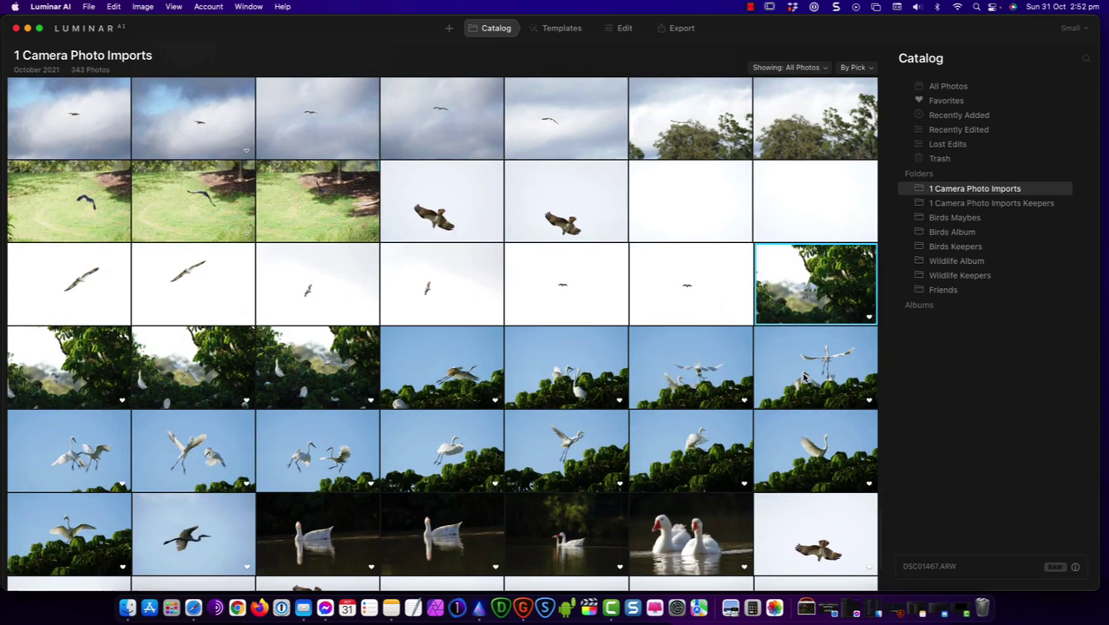
scroll(807, 364, "down", 2)
scroll(807, 204, "down", 2)
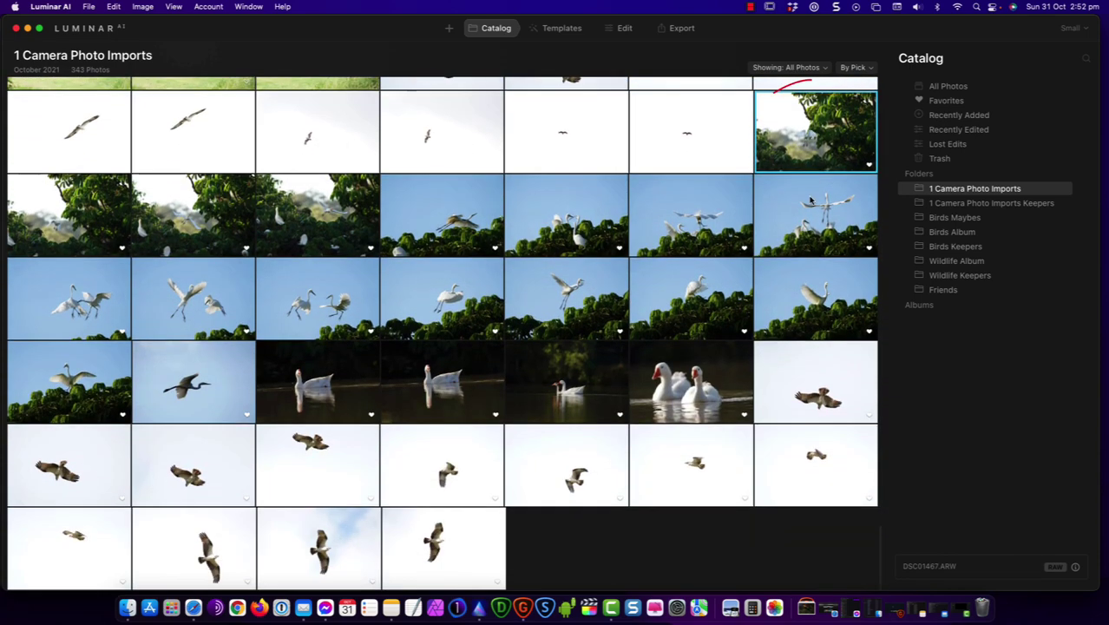
left_click(477, 555, "shift")
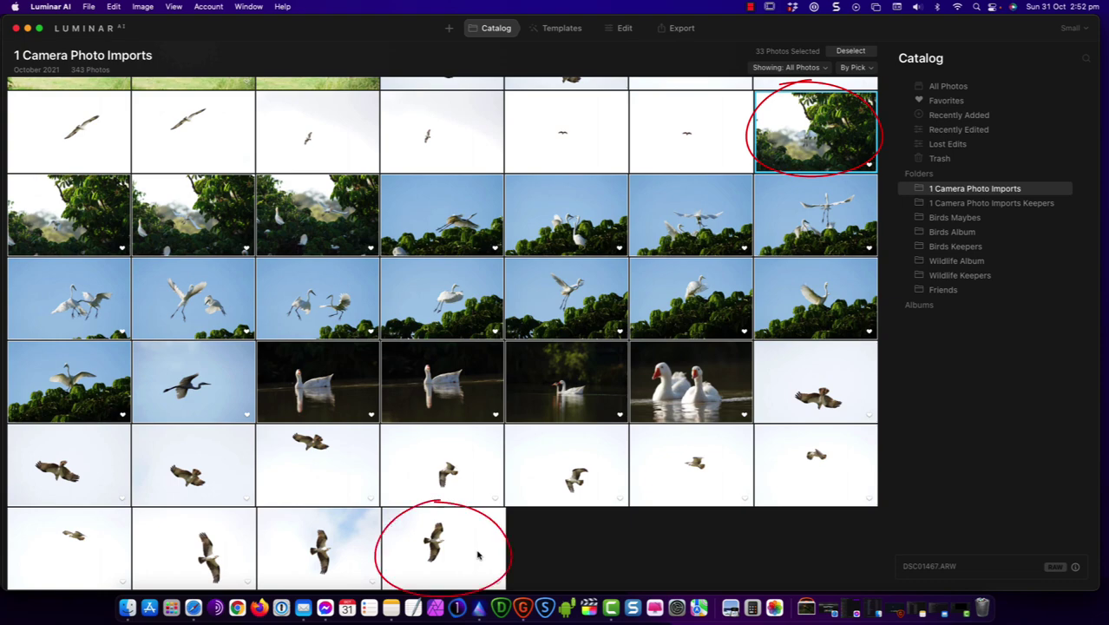
left_click_drag(818, 229, 952, 209)
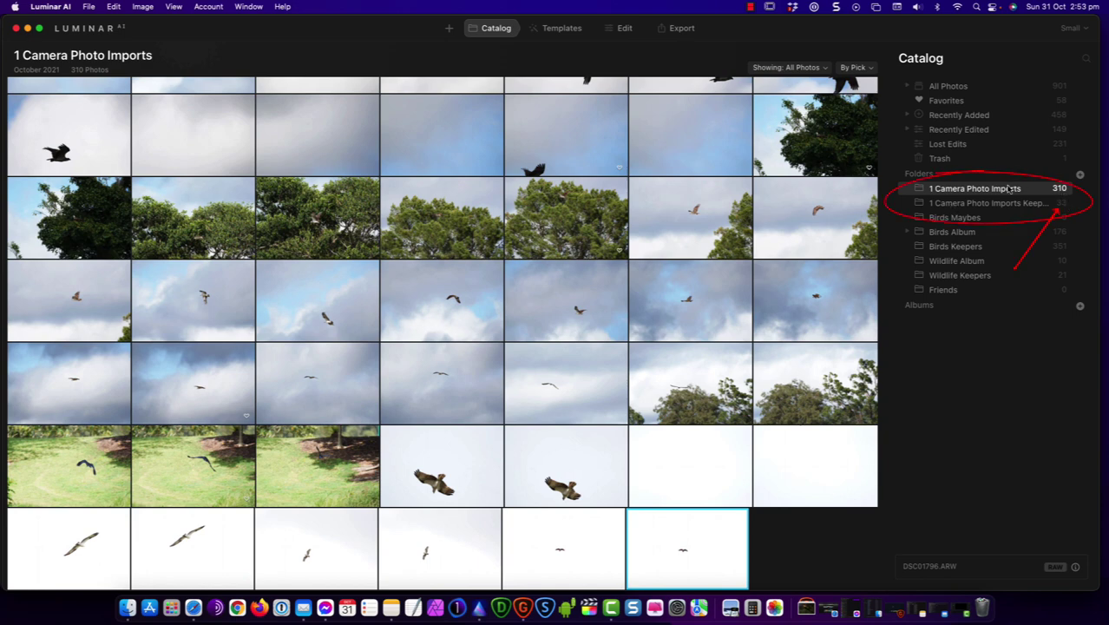
left_click(962, 208)
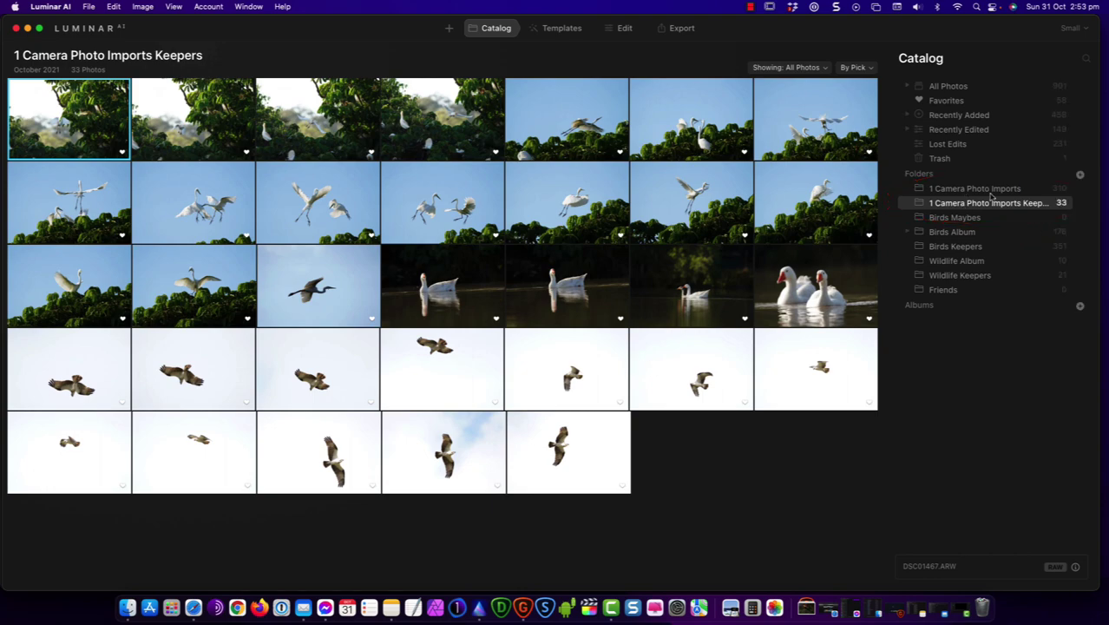
Step: Reopen the 1 Camera Photo Imports folder, switch to Finder, and move all remaining files in that folder to the Bin
left_click(957, 191)
left_click(127, 608)
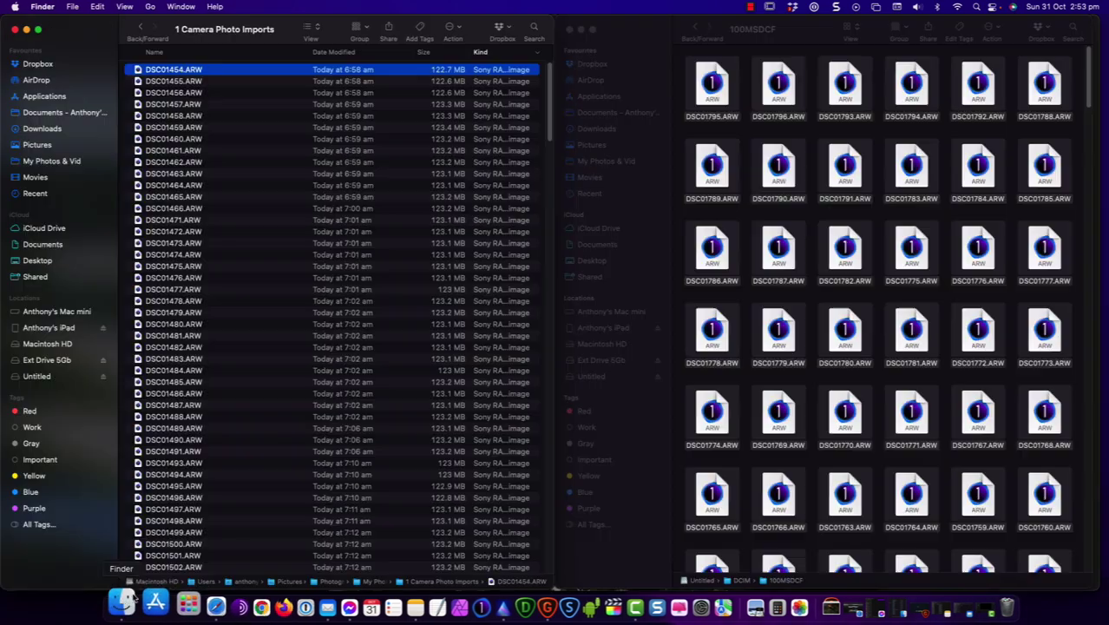
left_click(171, 128)
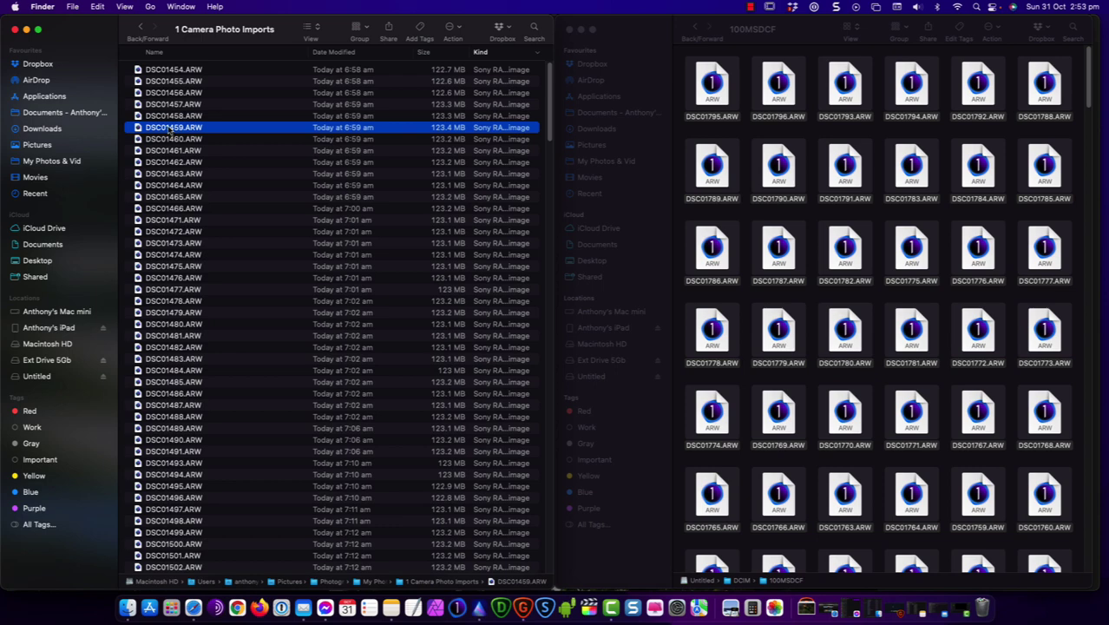
key("super+a")
right_click(180, 132)
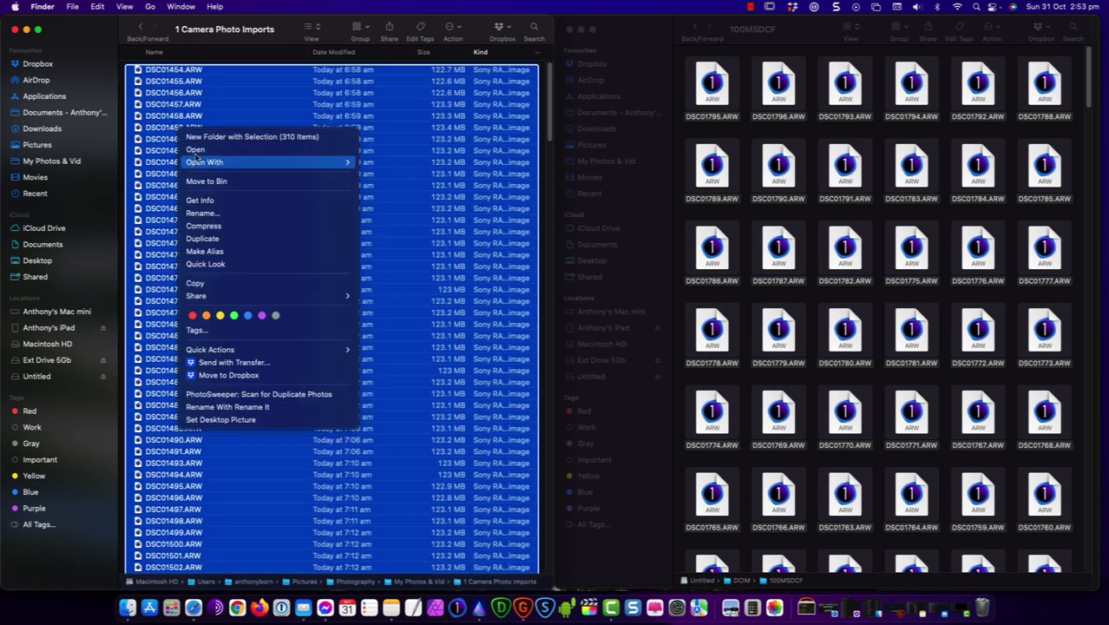
left_click(218, 184)
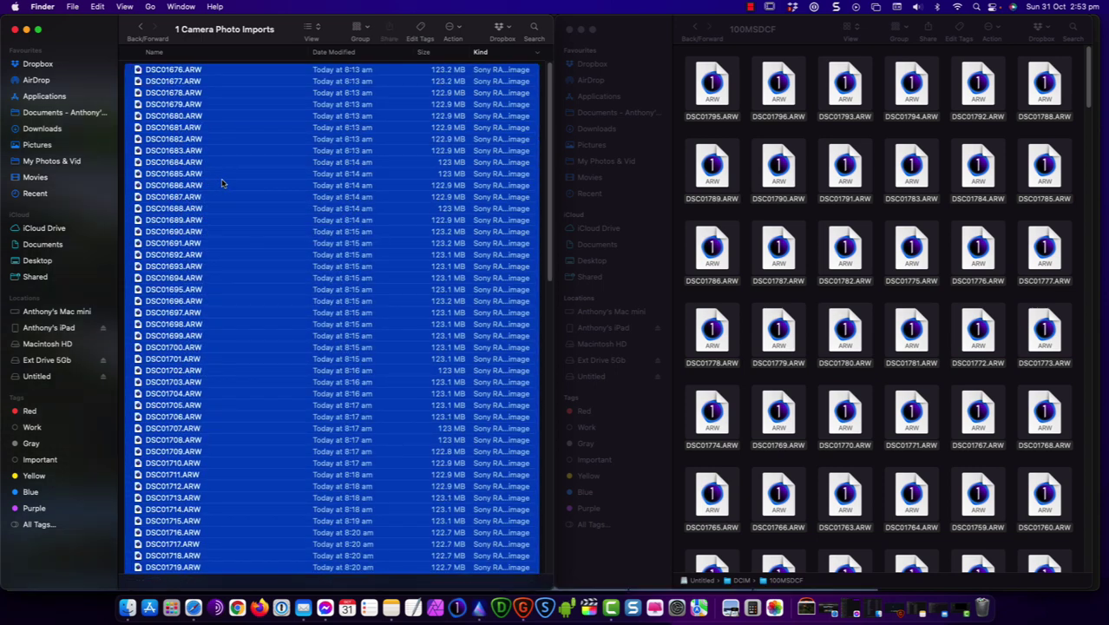
Step: Check the ARW files in the 1 Camera Photo Imports Keepers folder in Finder and return to My Photos & Vid
key("super+Up")
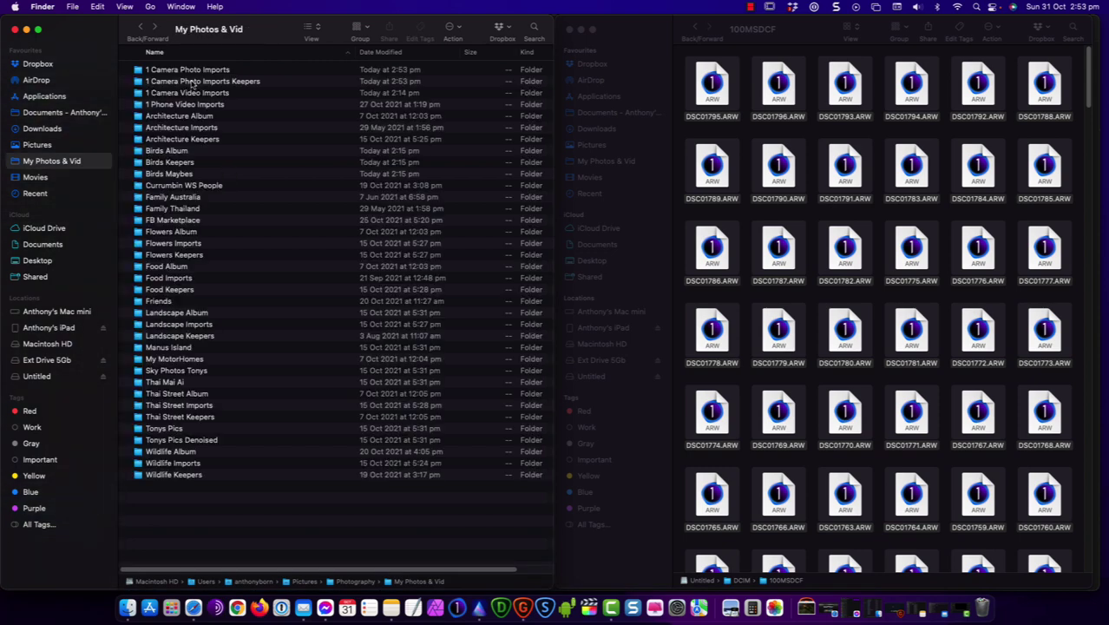
left_click(193, 82)
double_click(186, 82)
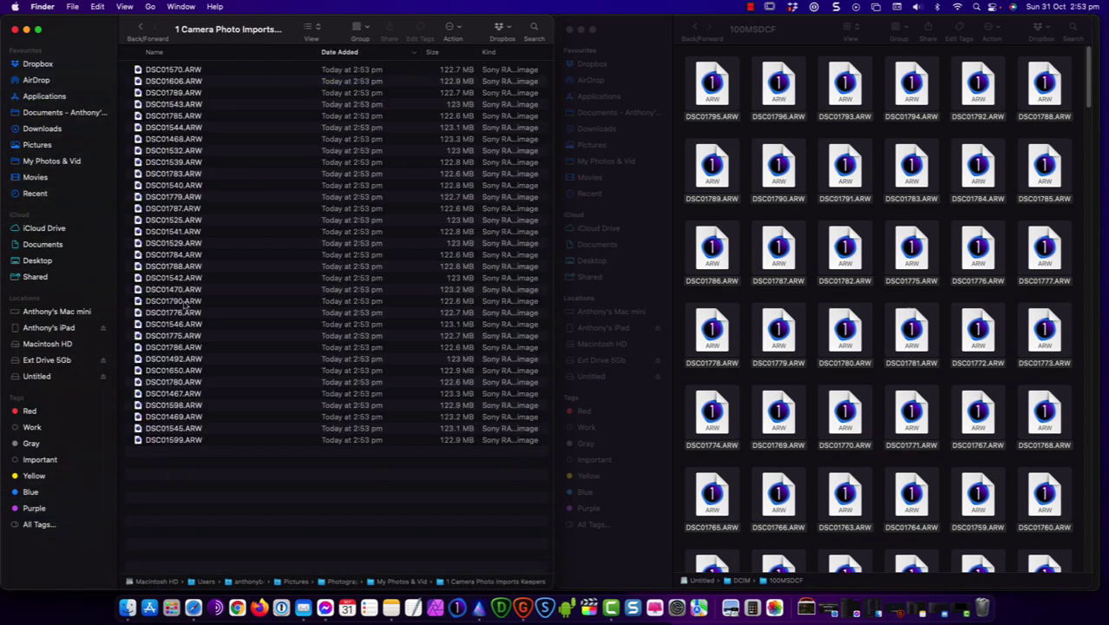
left_click(141, 28)
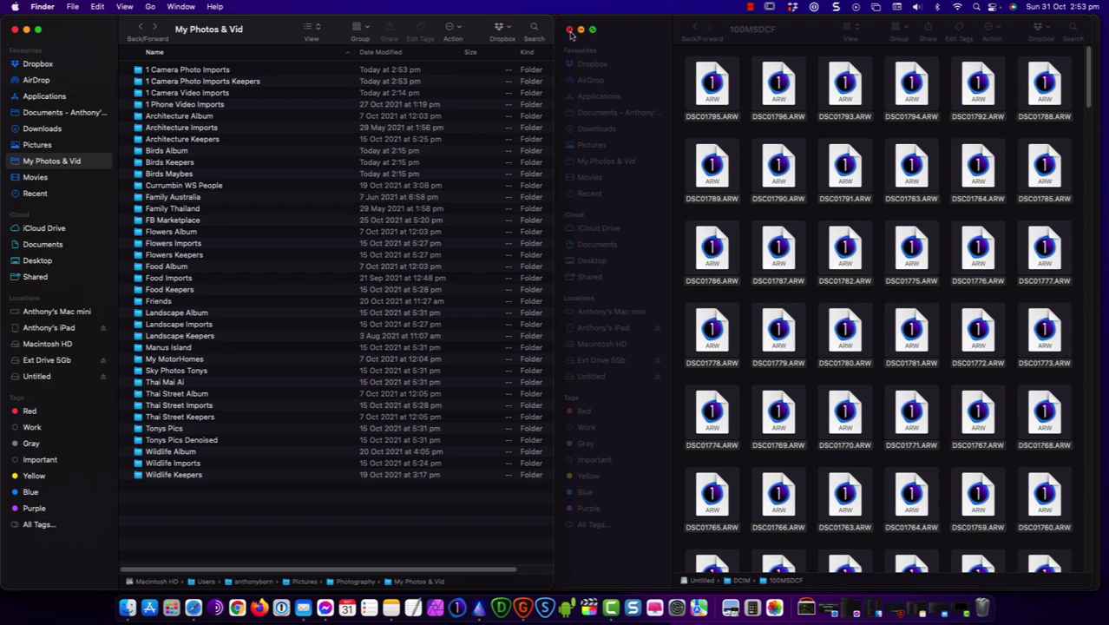
Step: Switch to Luminar AI, show the 1 Camera Photo Imports Keepers folder, and briefly open and quit Topaz DeNoise AI
left_click(627, 34)
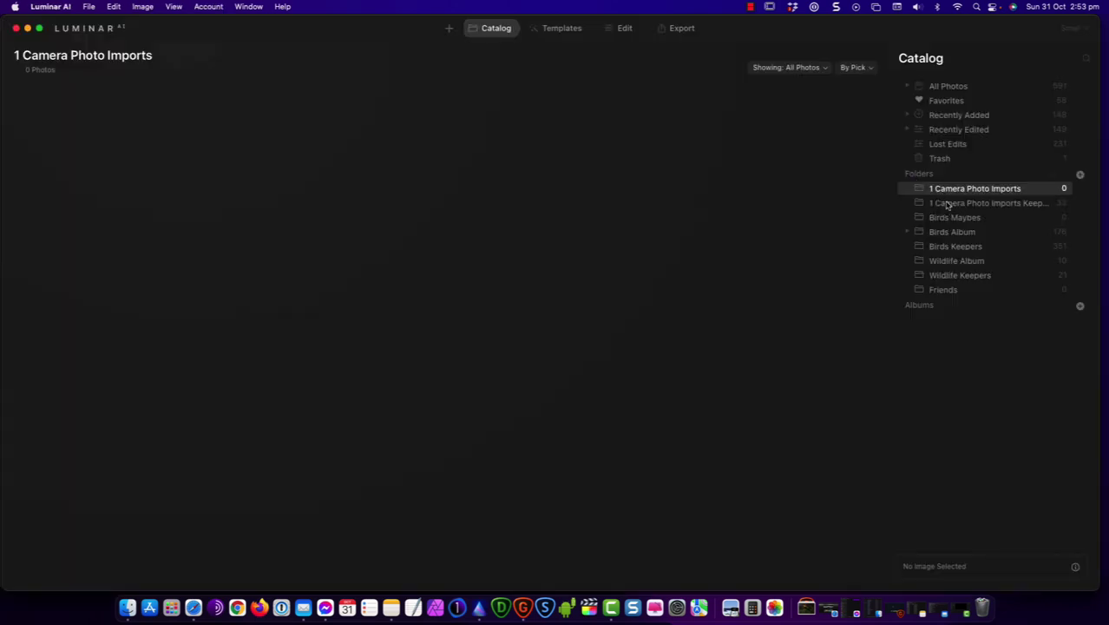
left_click(950, 203)
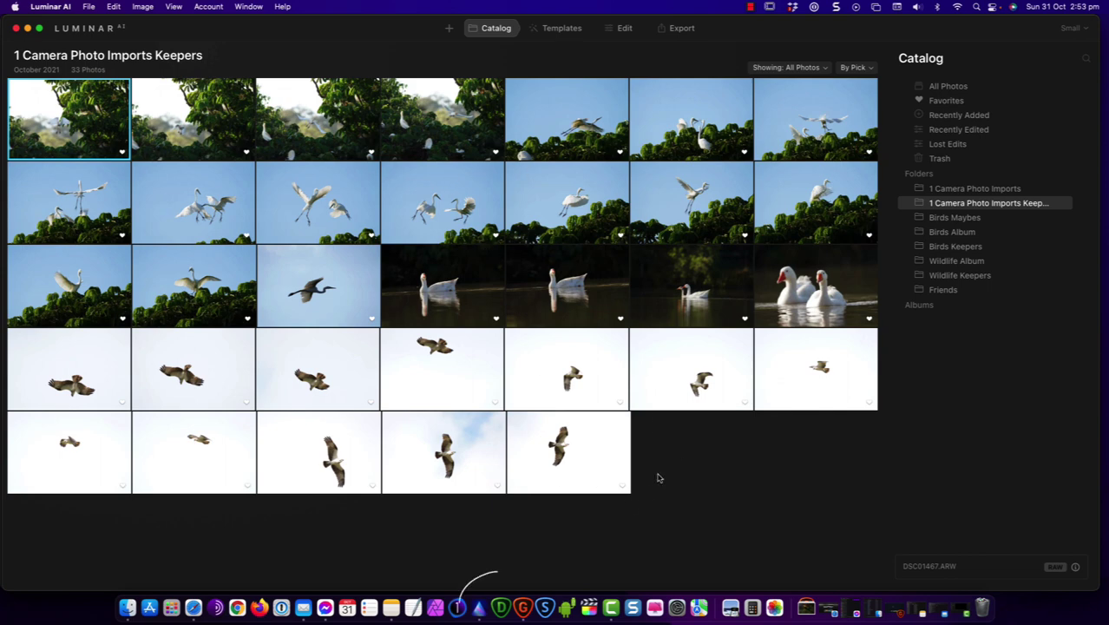
left_click(499, 595)
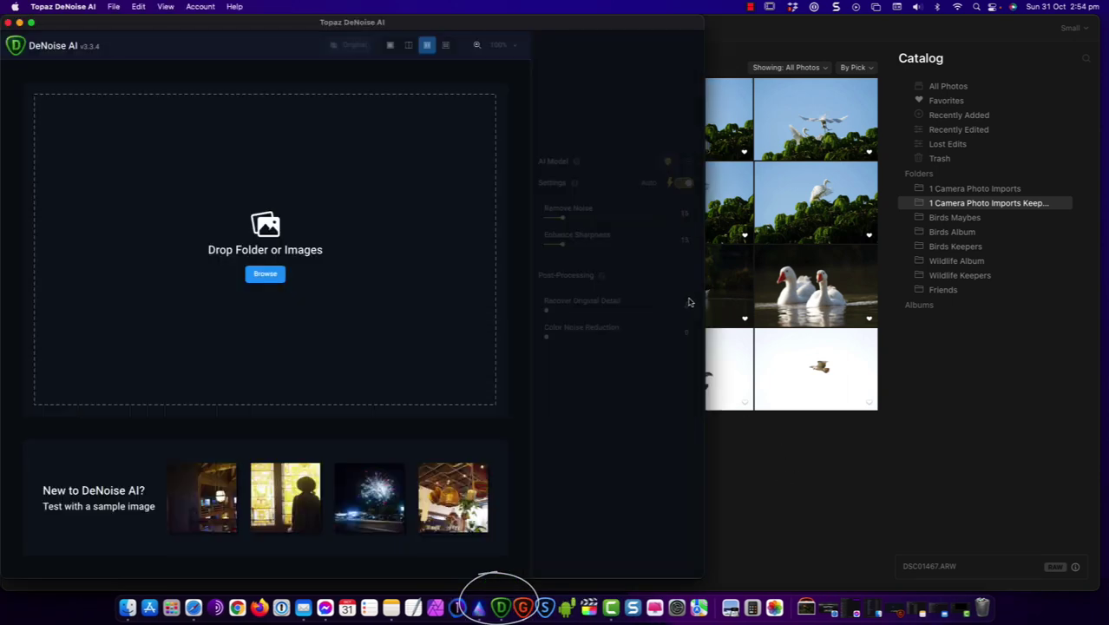
key("super+q")
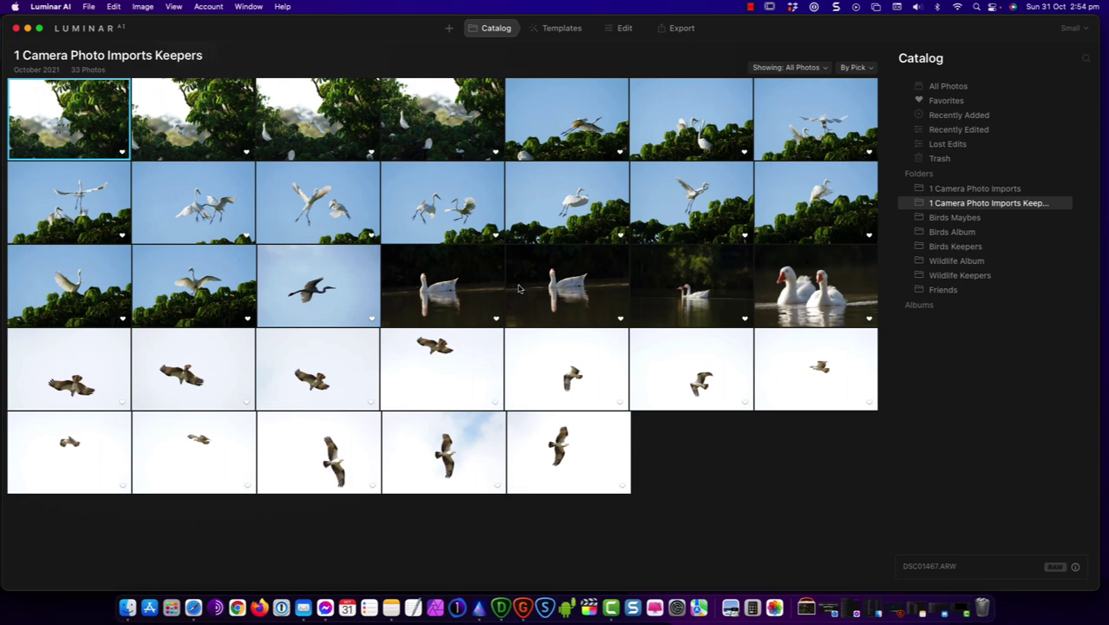
Step: Open the photo of the two egrets facing each other in midair, inspect the wing detail at 100%, and zoom back out
double_click(600, 212)
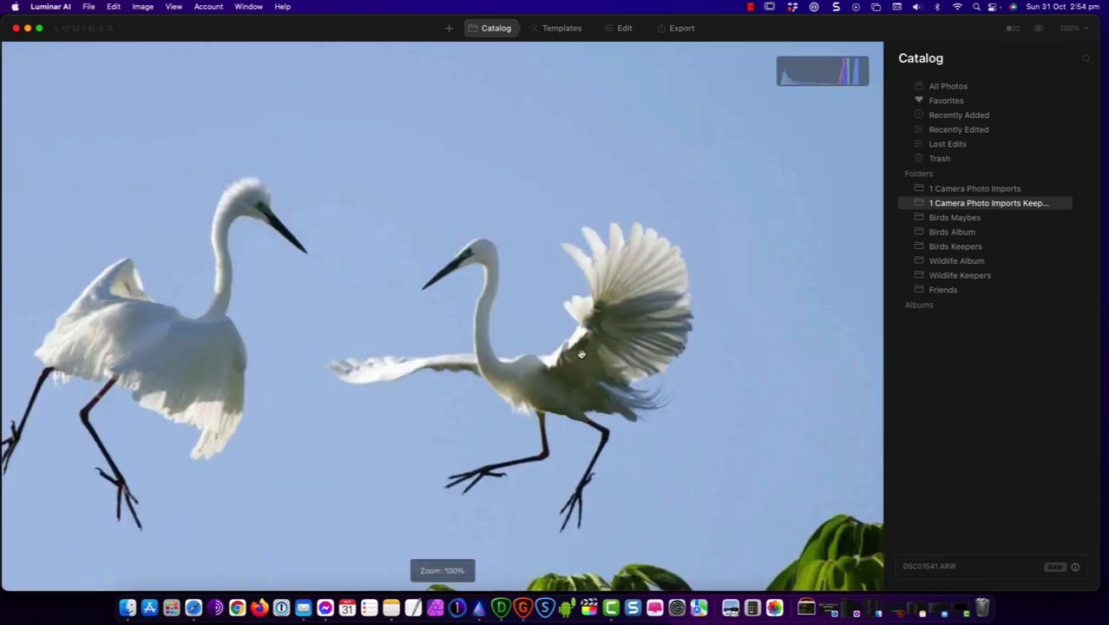
left_click(590, 347)
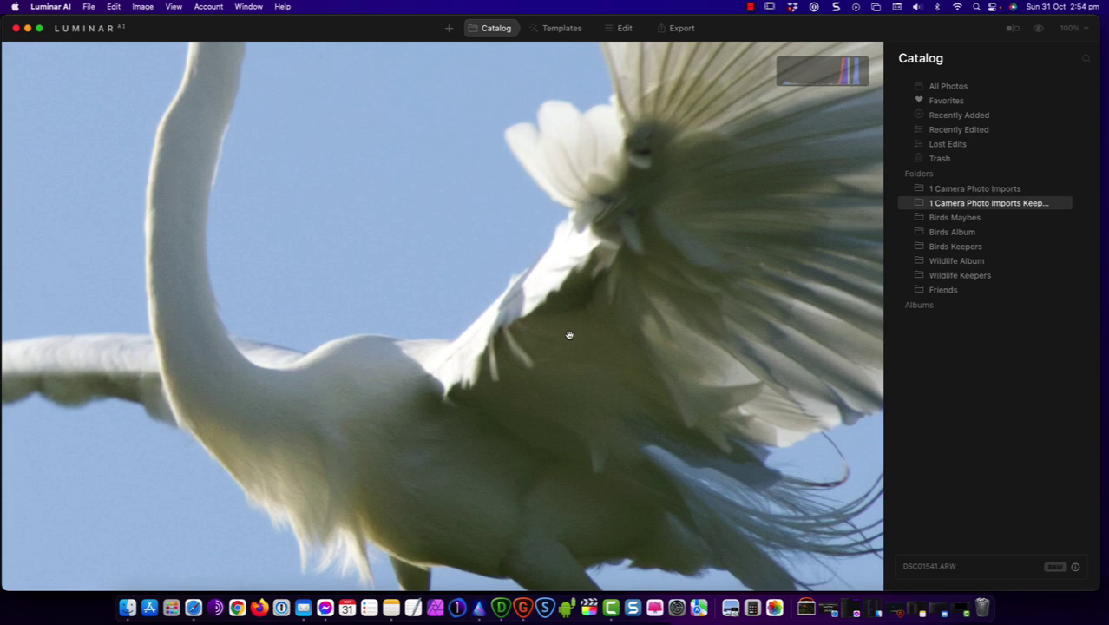
left_click(571, 336)
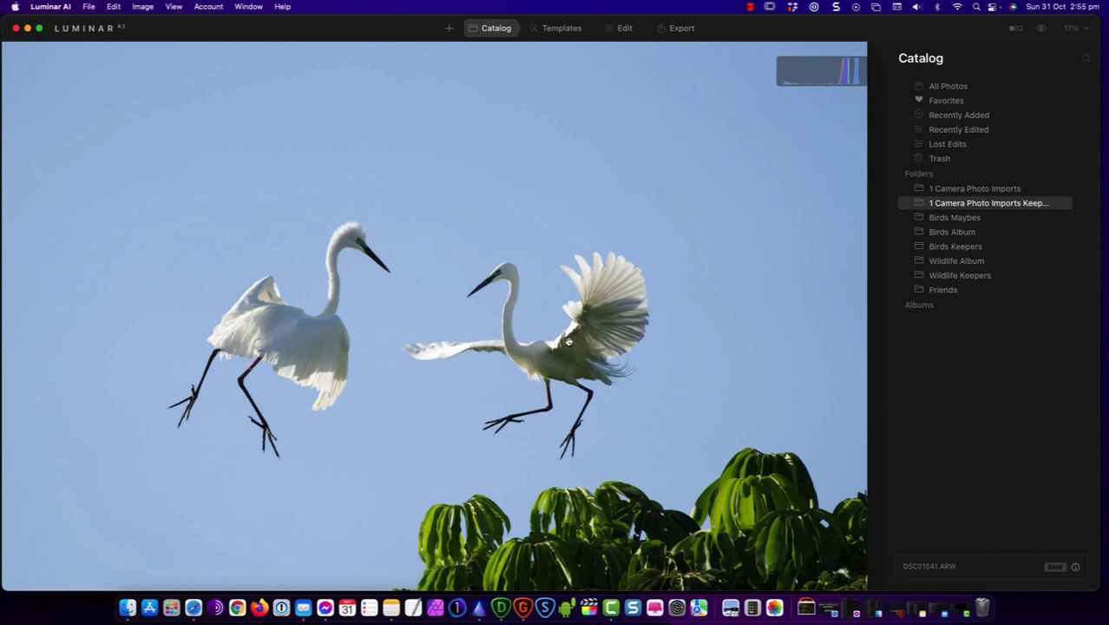
Step: Switch to Topaz DeNoise AI, move its window aside, and widen it
left_click(500, 608)
left_click_drag(591, 22, 983, 22)
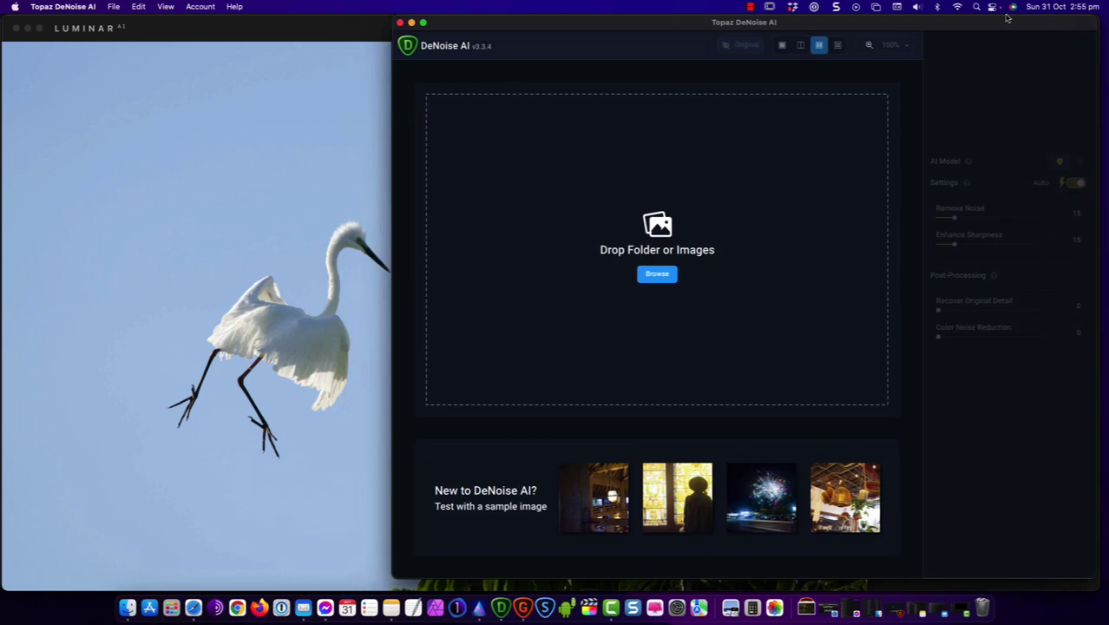
left_click(423, 22)
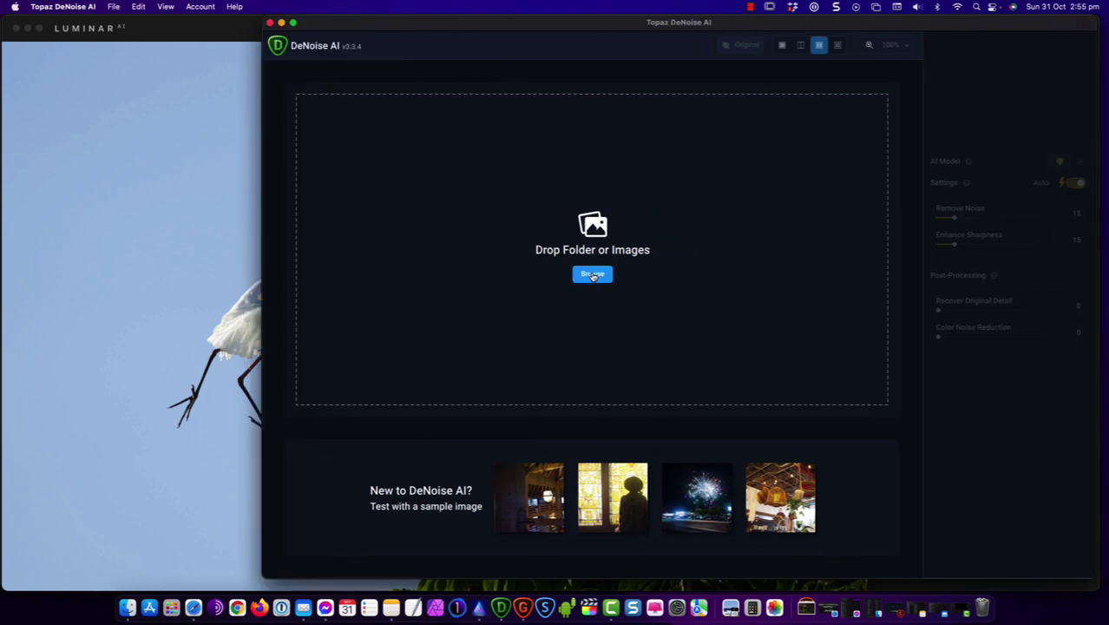
Step: Load all photos from DSC01467.ARW to DSC01790.ARW in the 1 Camera Photo Imports Keepers folder into DeNoise AI
left_click(593, 275)
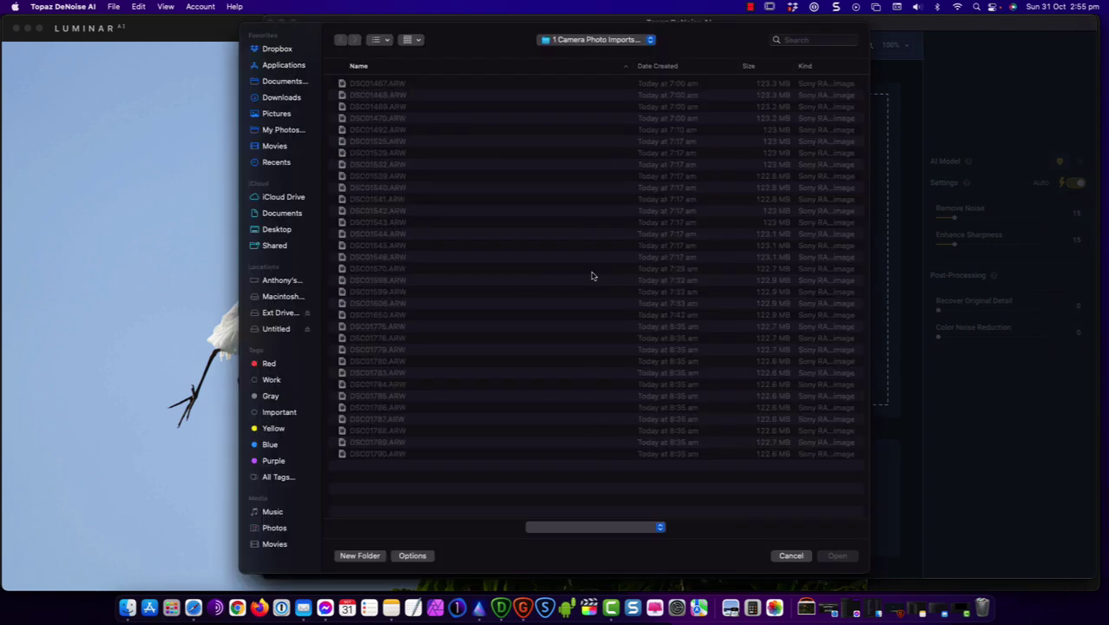
left_click(579, 40)
left_click(579, 54)
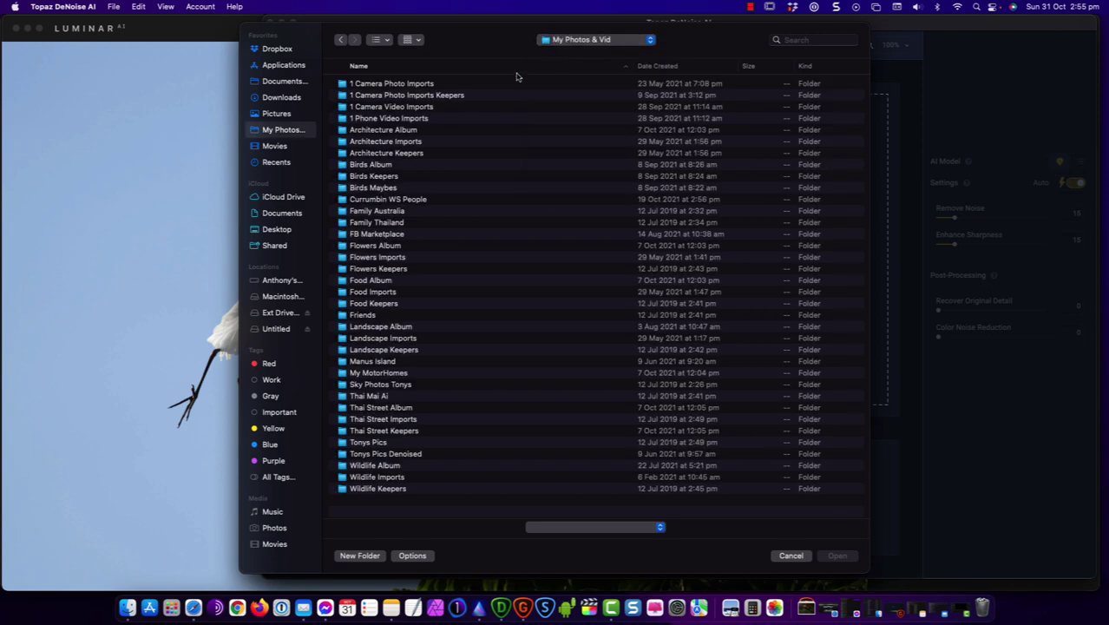
double_click(395, 98)
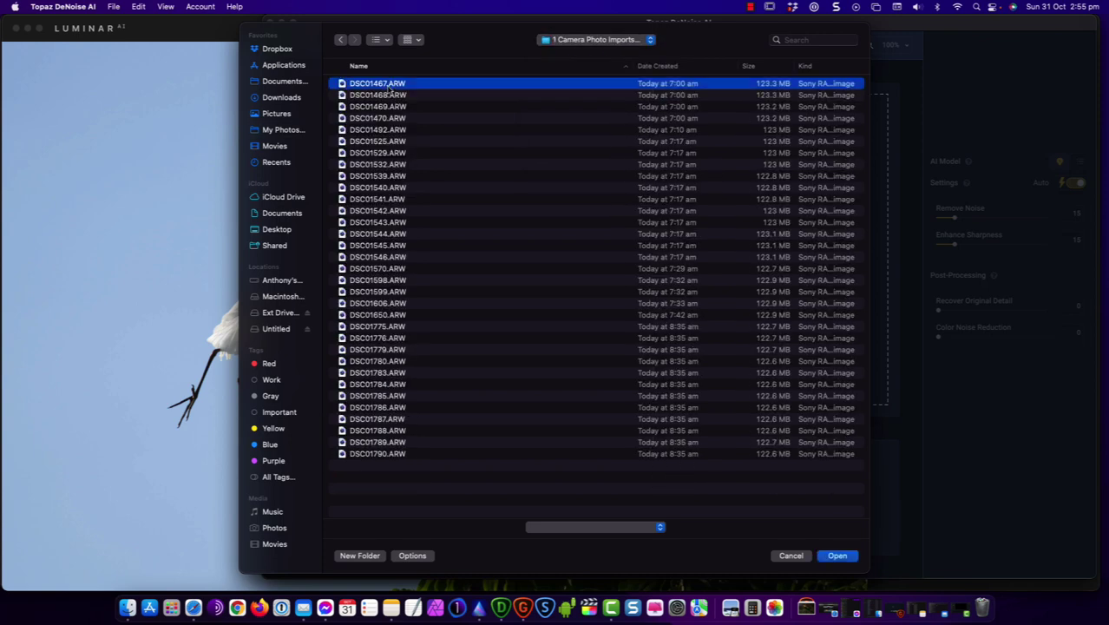
left_click(386, 455, "shift")
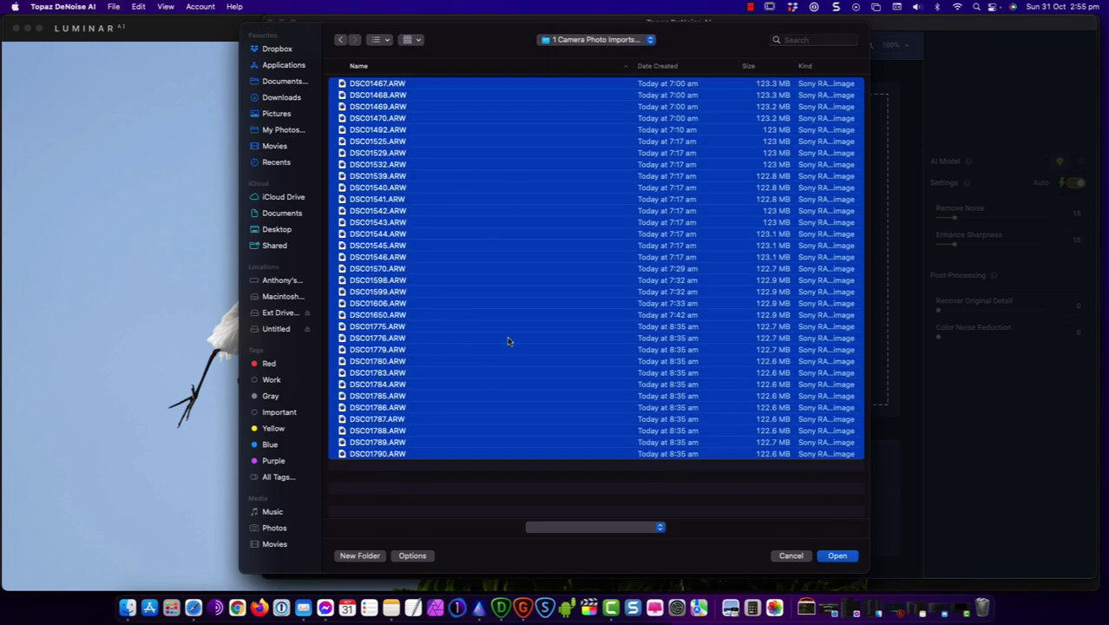
left_click(837, 557)
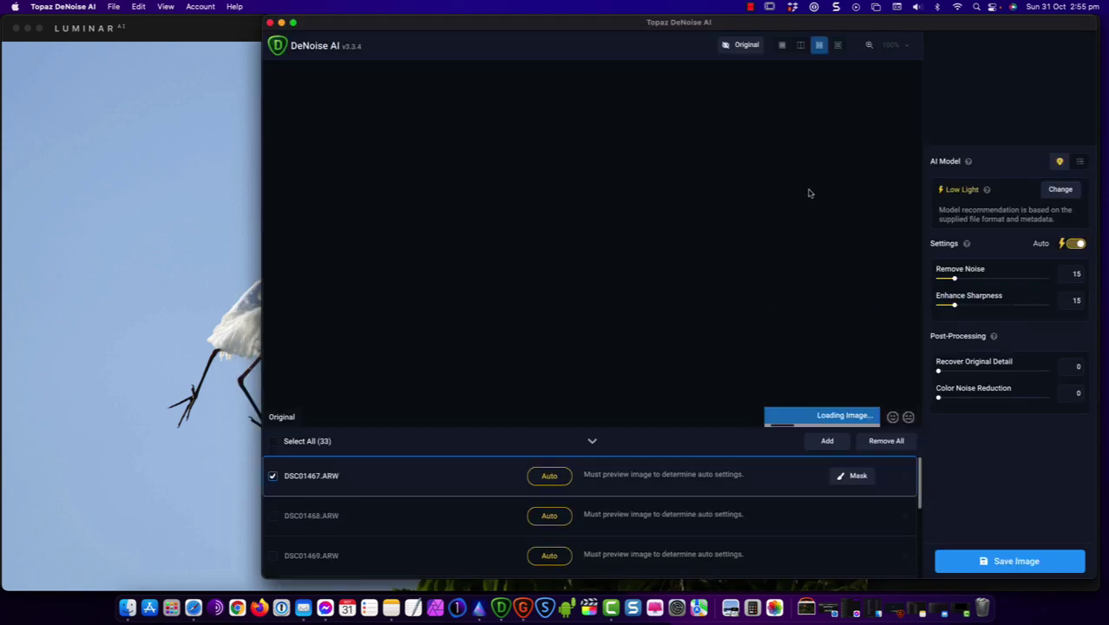
Step: Select all loaded photos, preview the bird's head in DSC01467.ARW, and start batch processing with source format, Auto filenames and the Source directory
left_click(303, 444)
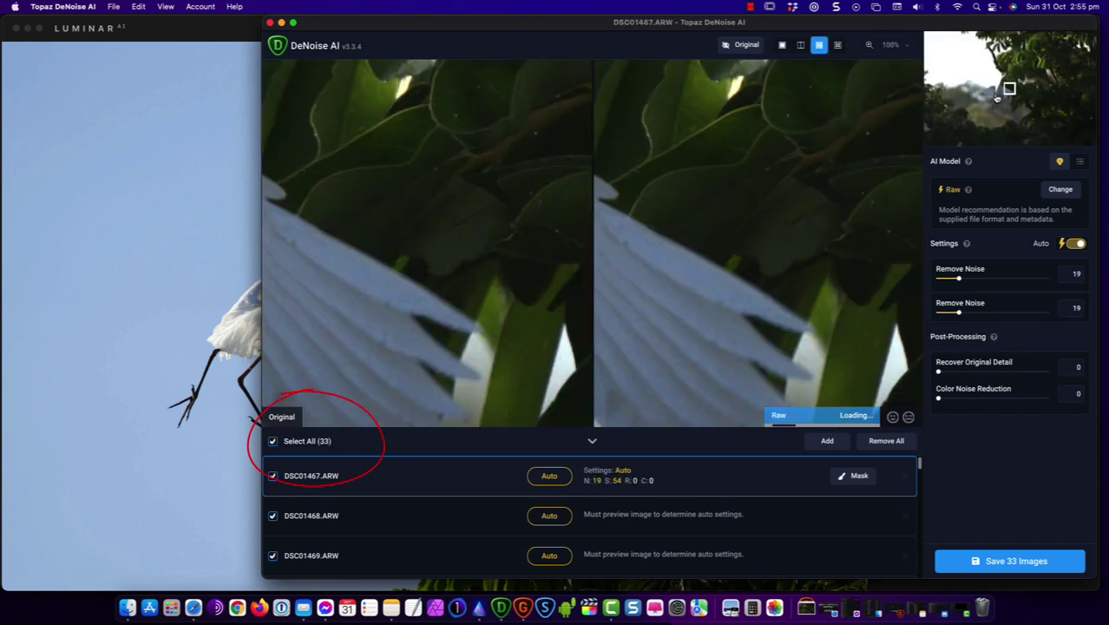
left_click_drag(996, 97, 995, 91)
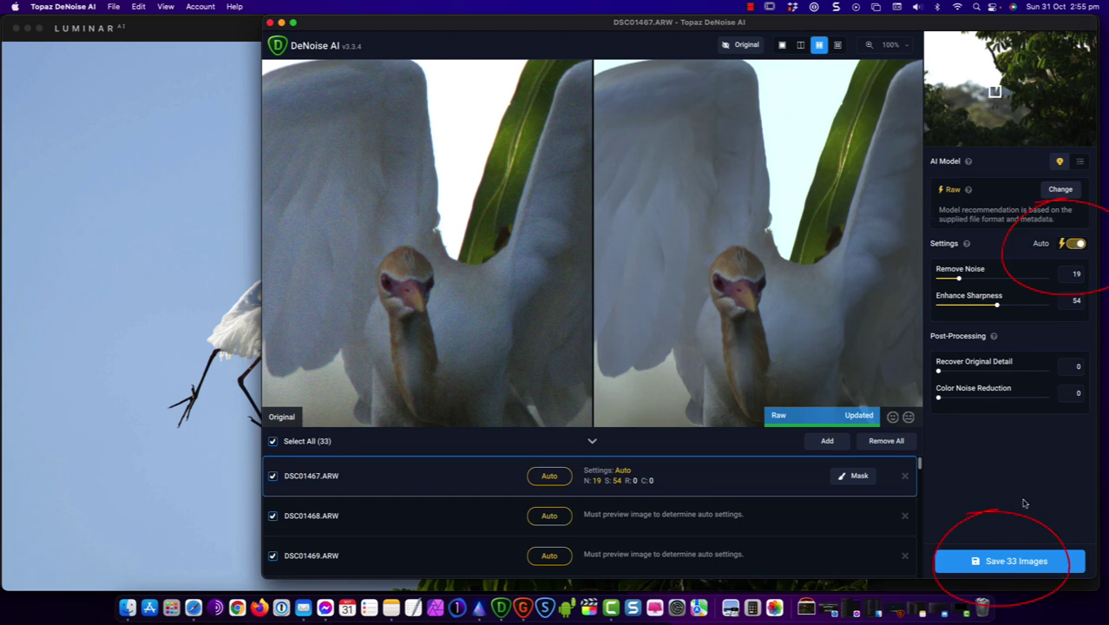
left_click(1014, 562)
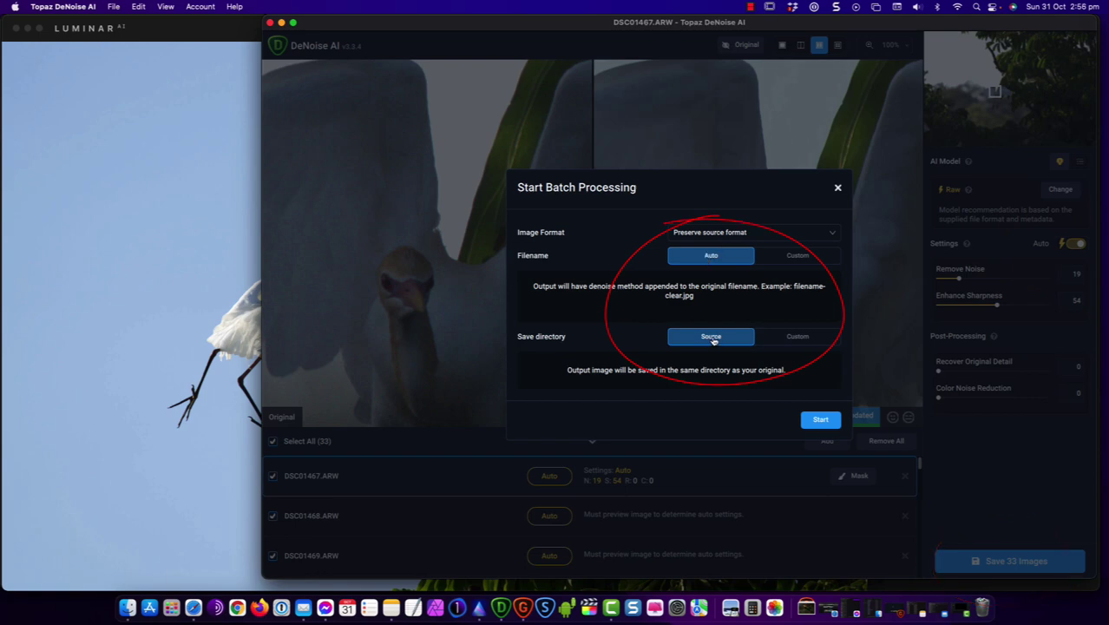
left_click(821, 420)
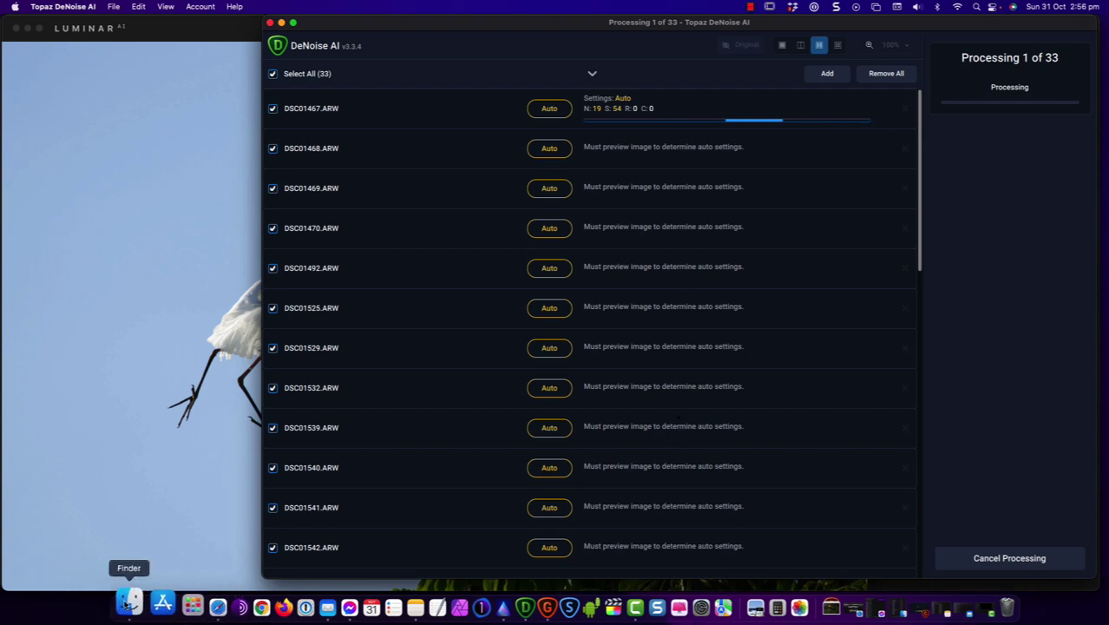
Step: Narrow the DeNoise AI window, open the Keepers folder in Finder sorted by name, and compare DSC01467.ARW with DSC01467-raw.dng
left_click_drag(270, 18, 419, 18)
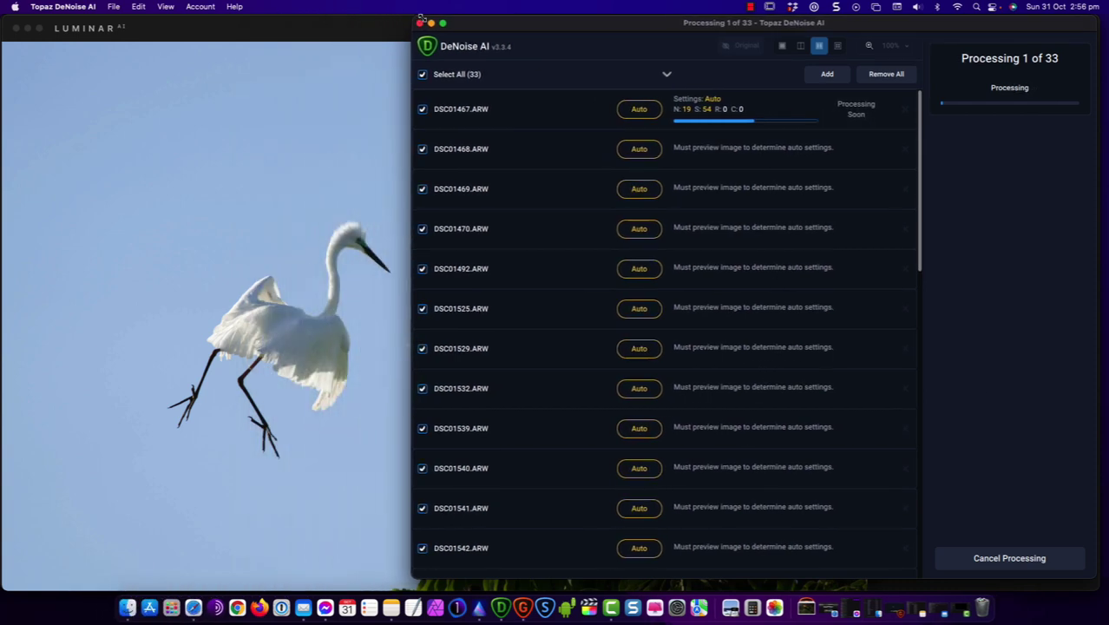
key("super+Tab")
double_click(173, 83)
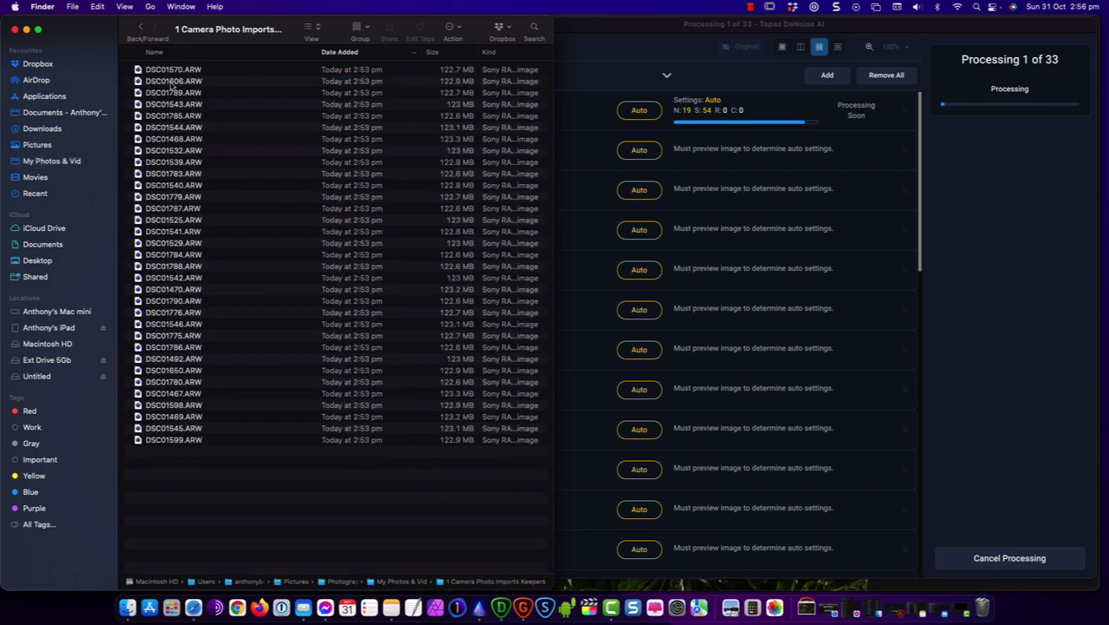
left_click(155, 52)
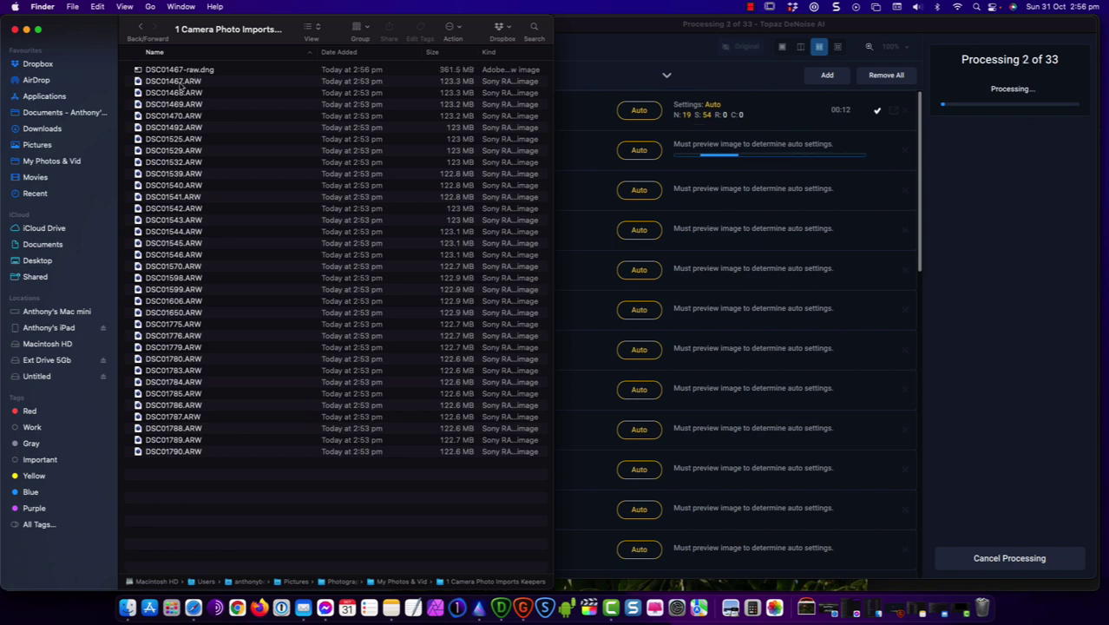
left_click(179, 81)
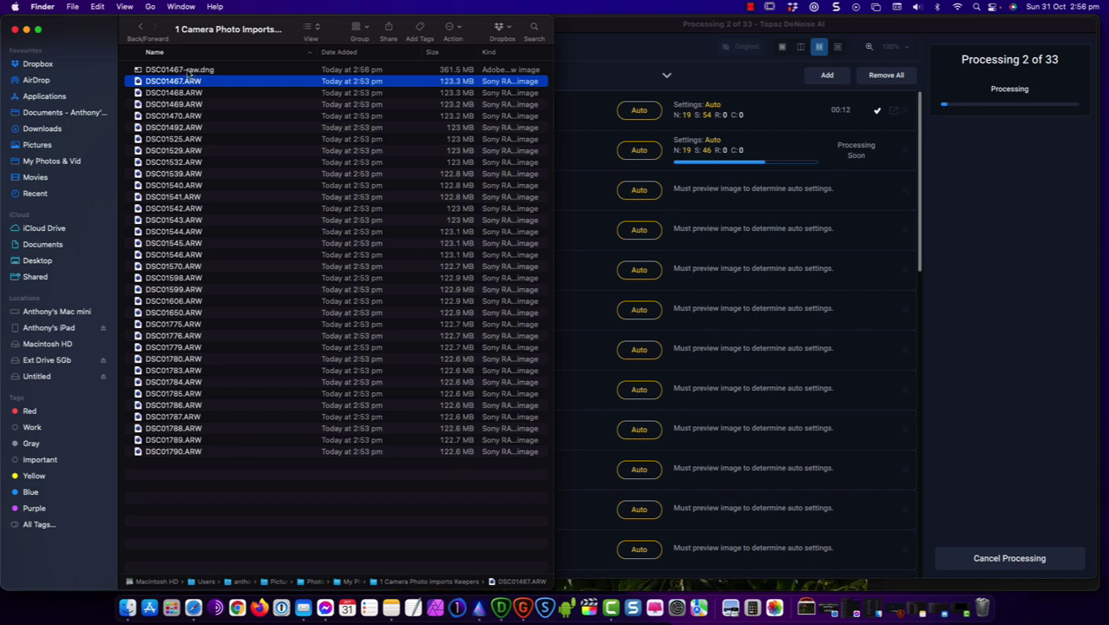
left_click(188, 73)
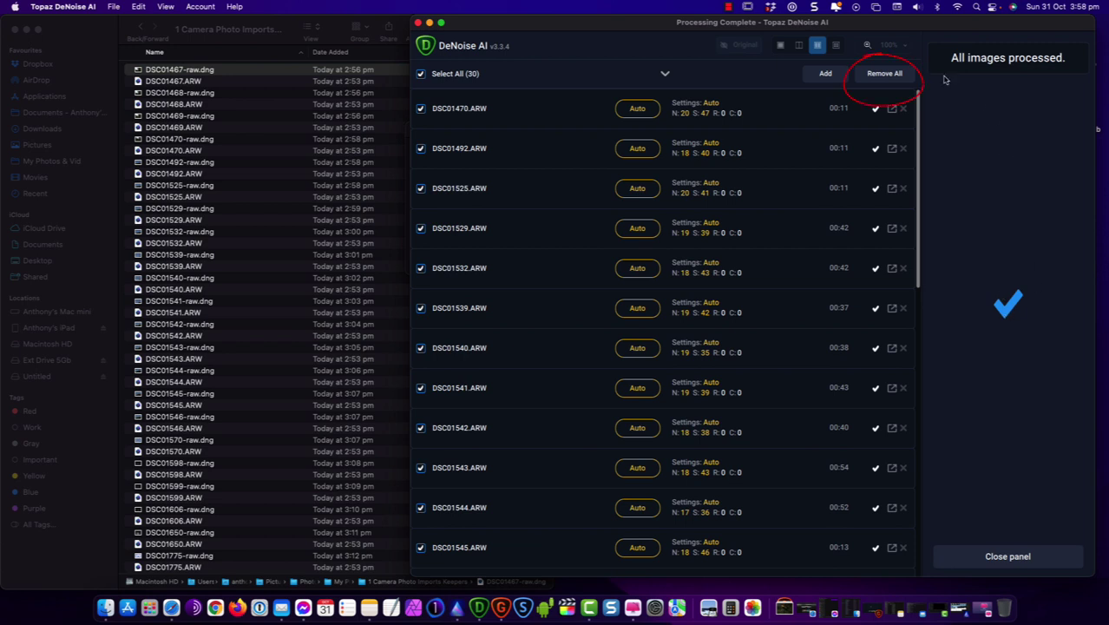
Step: Remove all processed images from the DeNoise AI queue and quit DeNoise AI
left_click(884, 74)
left_click(65, 7)
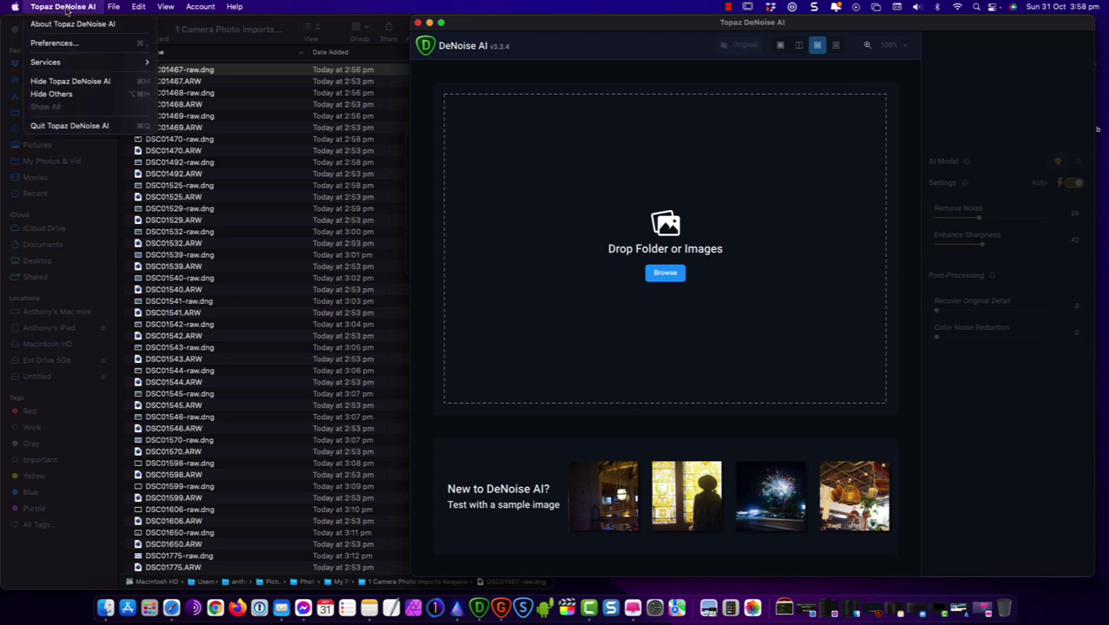
left_click(61, 126)
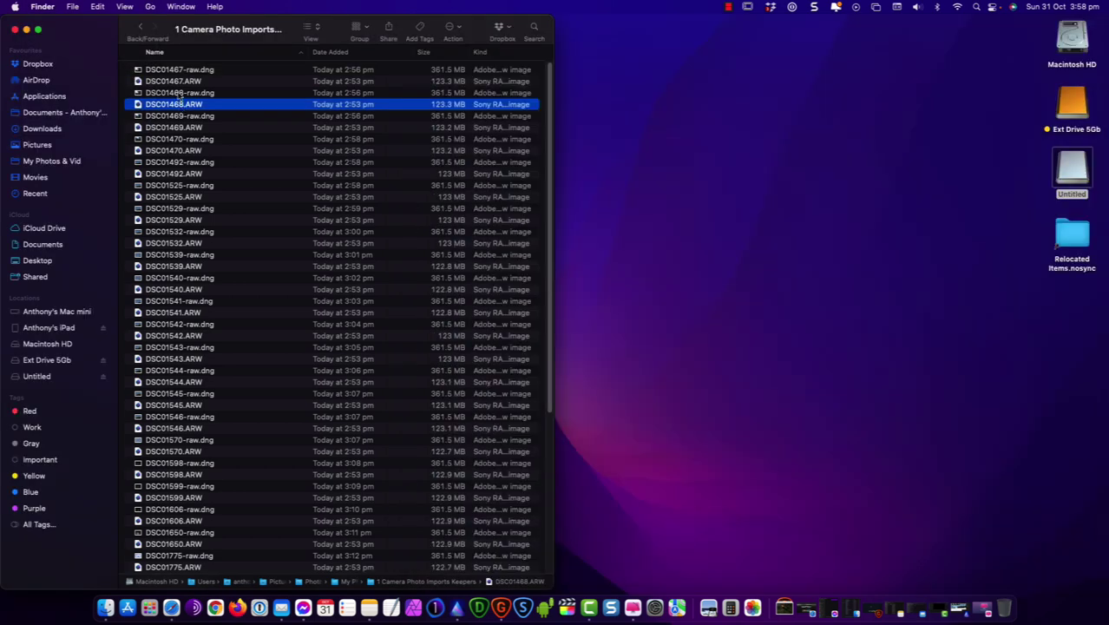
Step: Move every original ARW file from DSC01467.ARW to DSC01790.ARW in the Keepers folder to the Bin, leaving only the -raw.dng versions
left_click(180, 93)
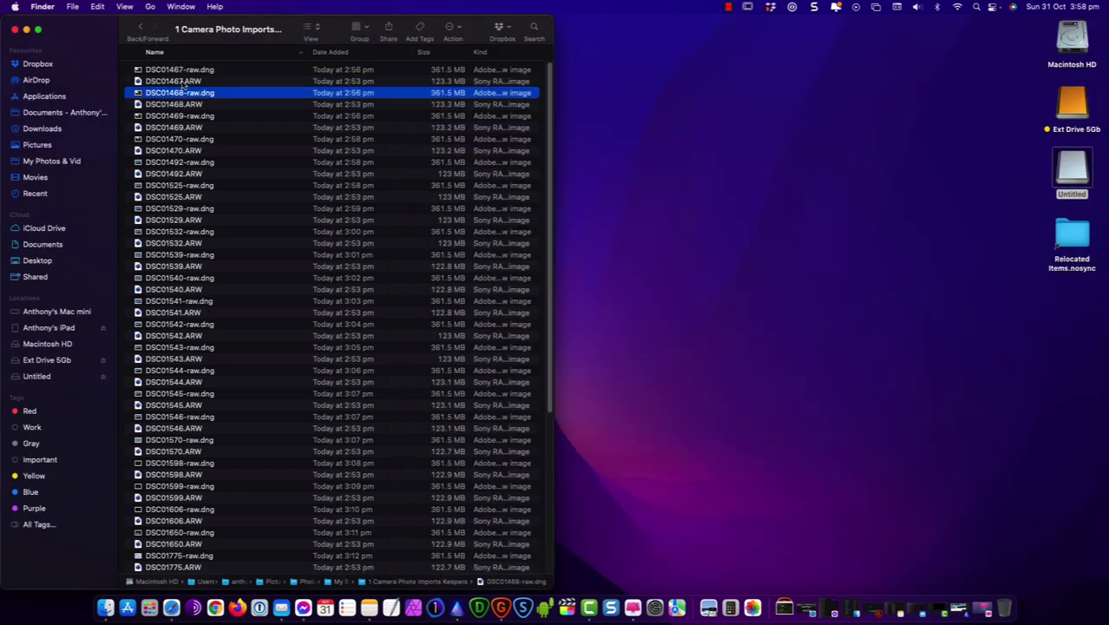
left_click(184, 83)
left_click(185, 105, "super")
left_click(187, 128, "super")
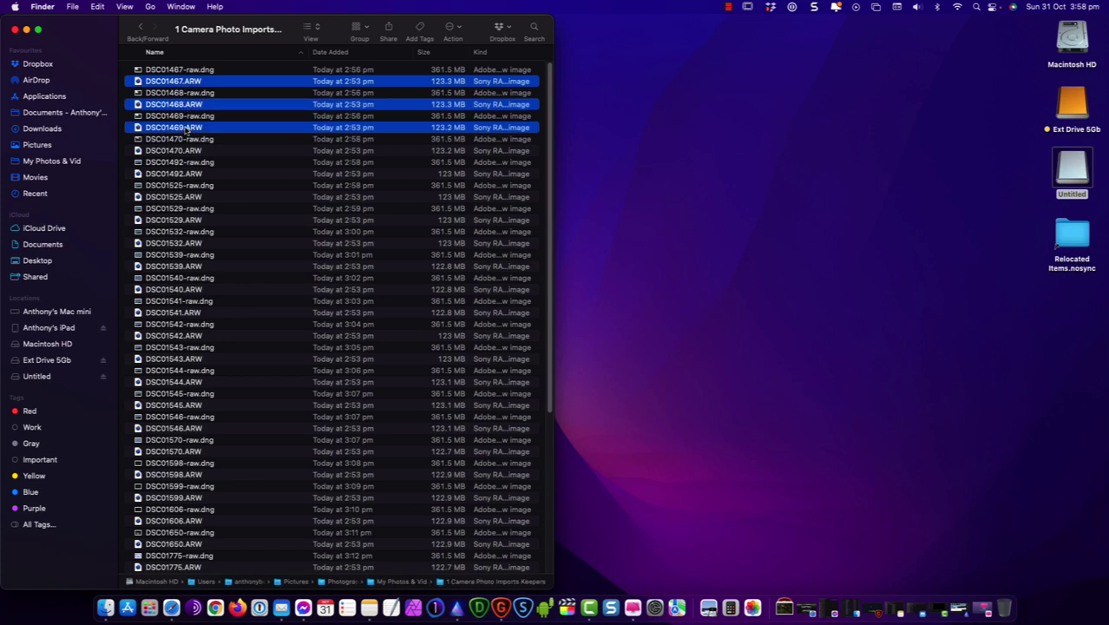
left_click(189, 151, "super")
left_click(190, 221, "super")
left_click(191, 289, "super")
left_click(192, 312, "super")
left_click(193, 335, "super")
left_click(193, 358, "super")
left_click(193, 381, "super")
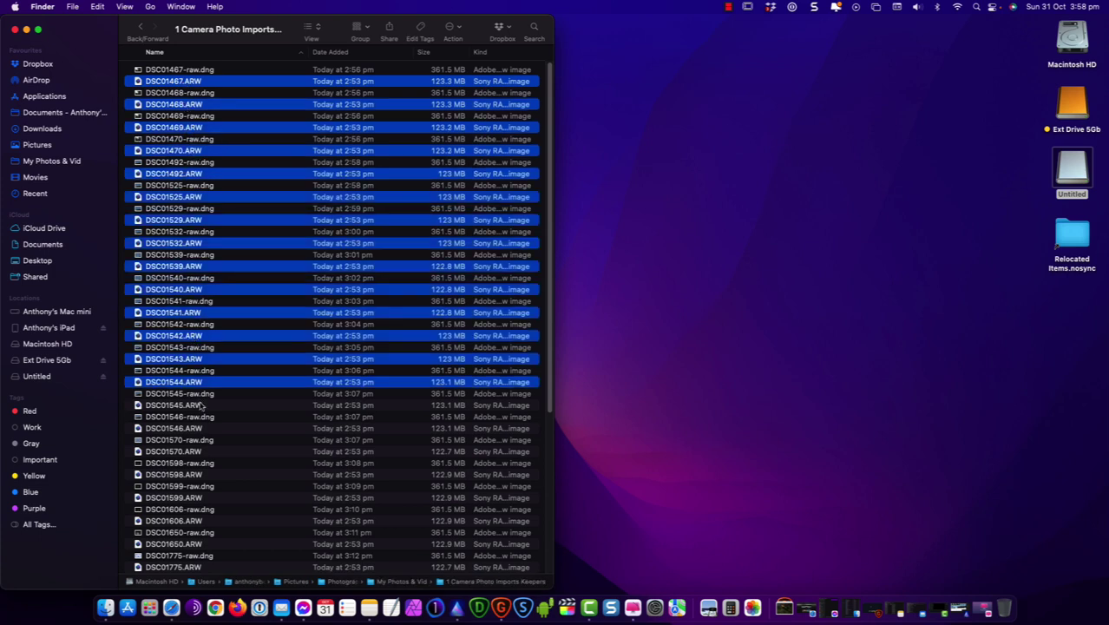
left_click(194, 405, "super")
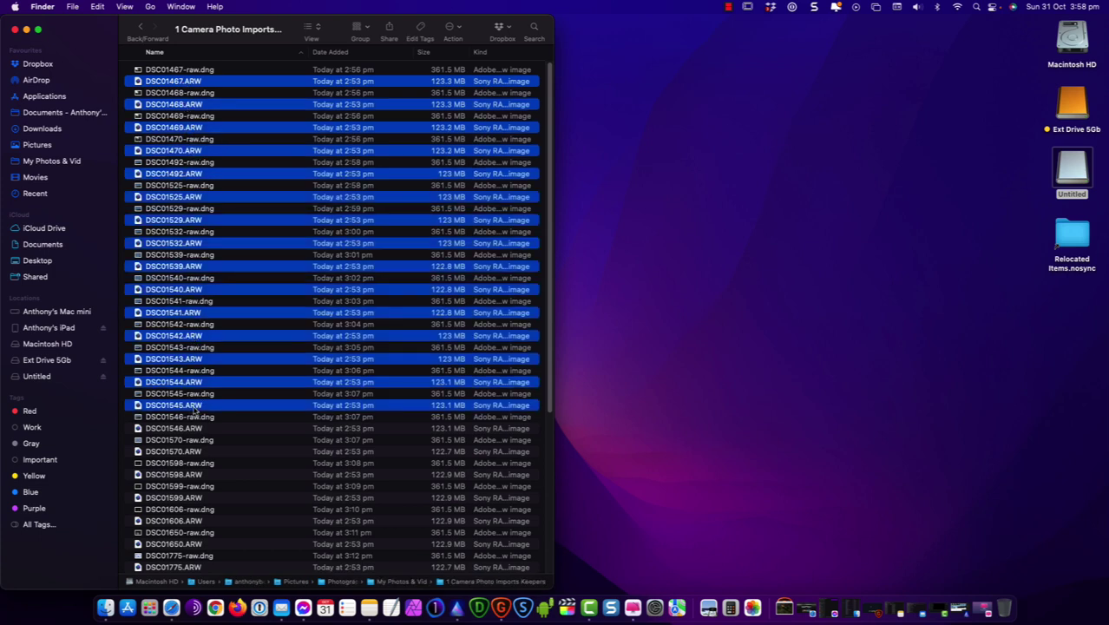
left_click(195, 429, "super")
left_click(194, 452, "super")
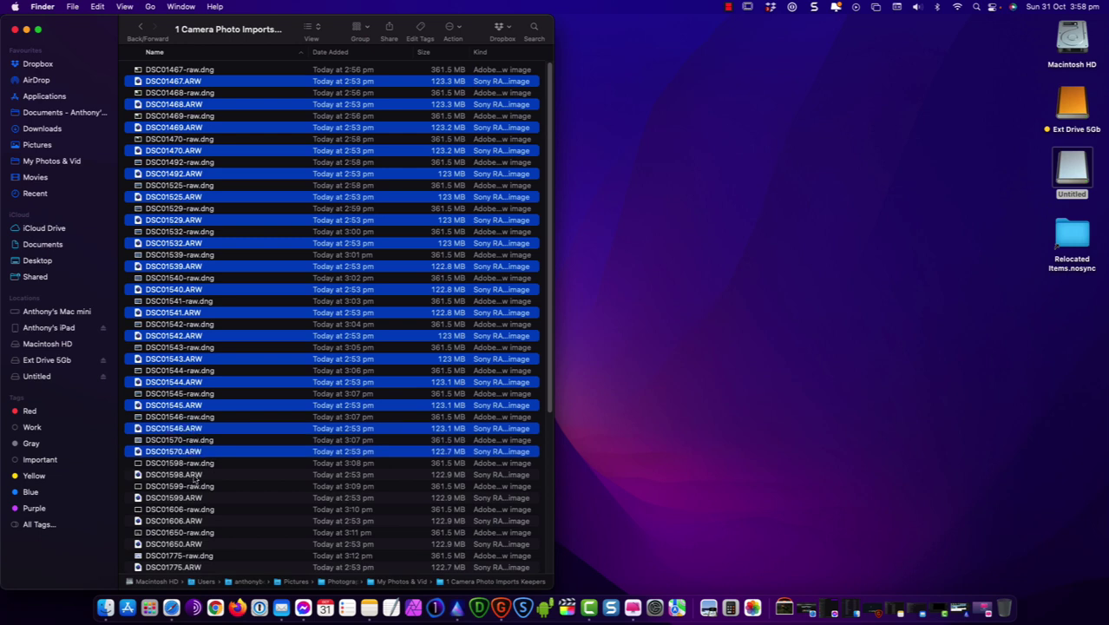
left_click(196, 475, "super")
left_click(197, 498, "super")
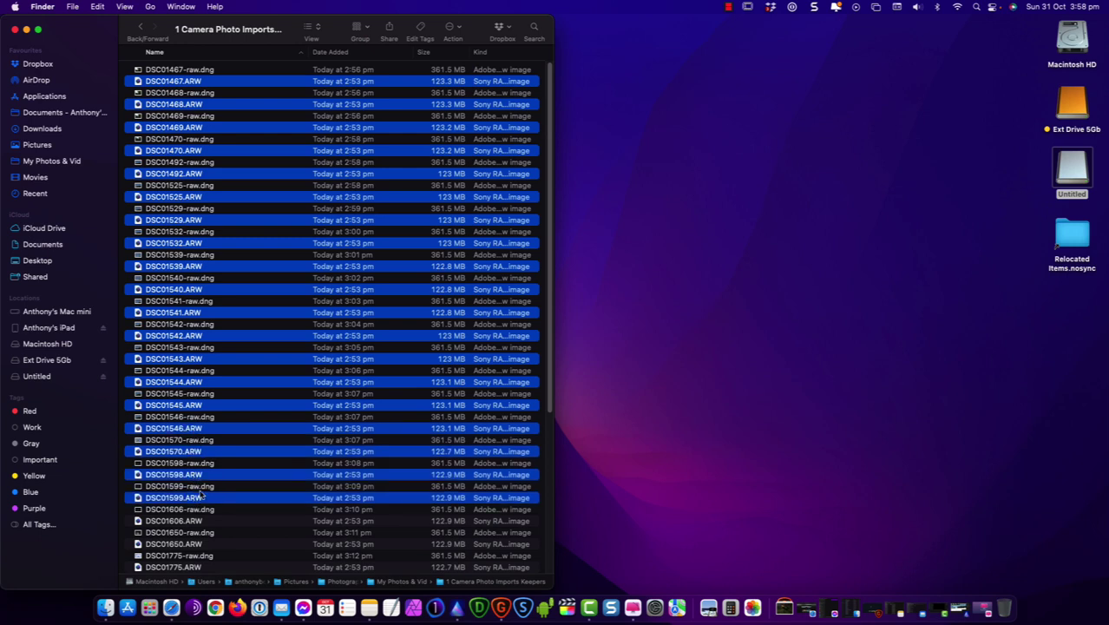
scroll(217, 477, "down", 3)
left_click(230, 475, "super")
scroll(235, 477, "down", 3)
left_click(244, 482, "super")
scroll(226, 451, "down", 5)
left_click(200, 381, "super")
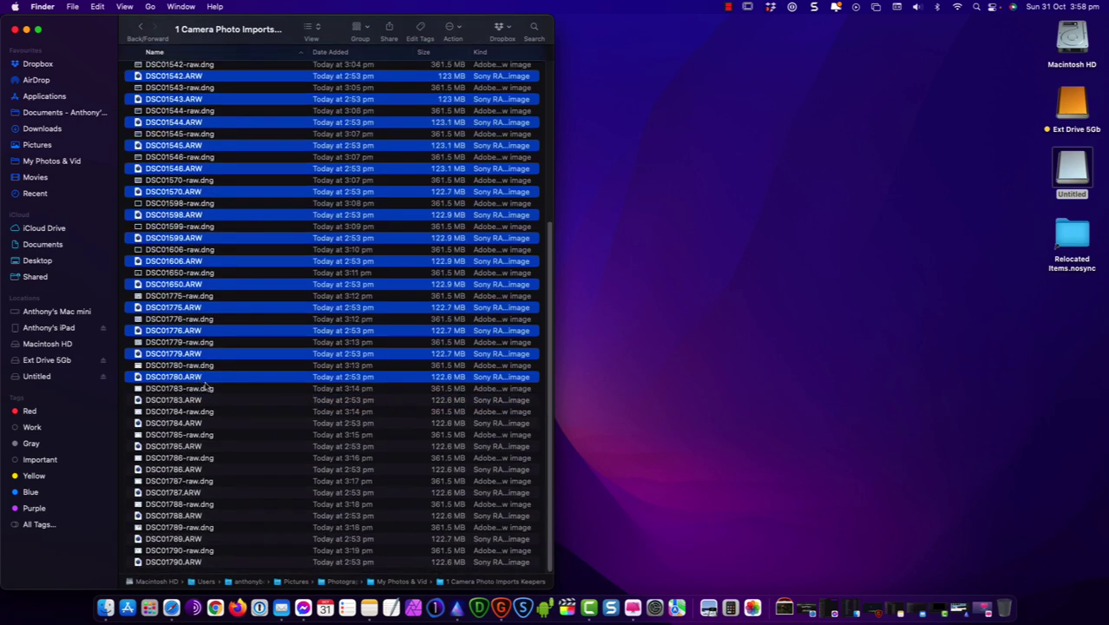
left_click(196, 400, "super")
left_click(199, 423, "super")
left_click(197, 448, "super")
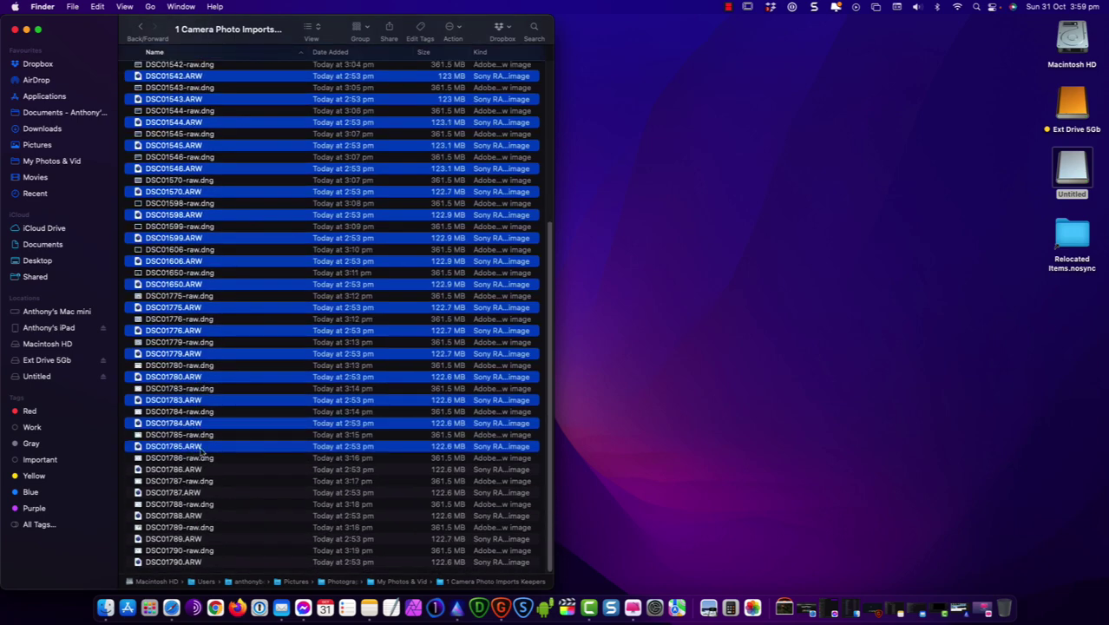
left_click(197, 470, "super")
left_click(197, 493, "super")
left_click(199, 515, "super")
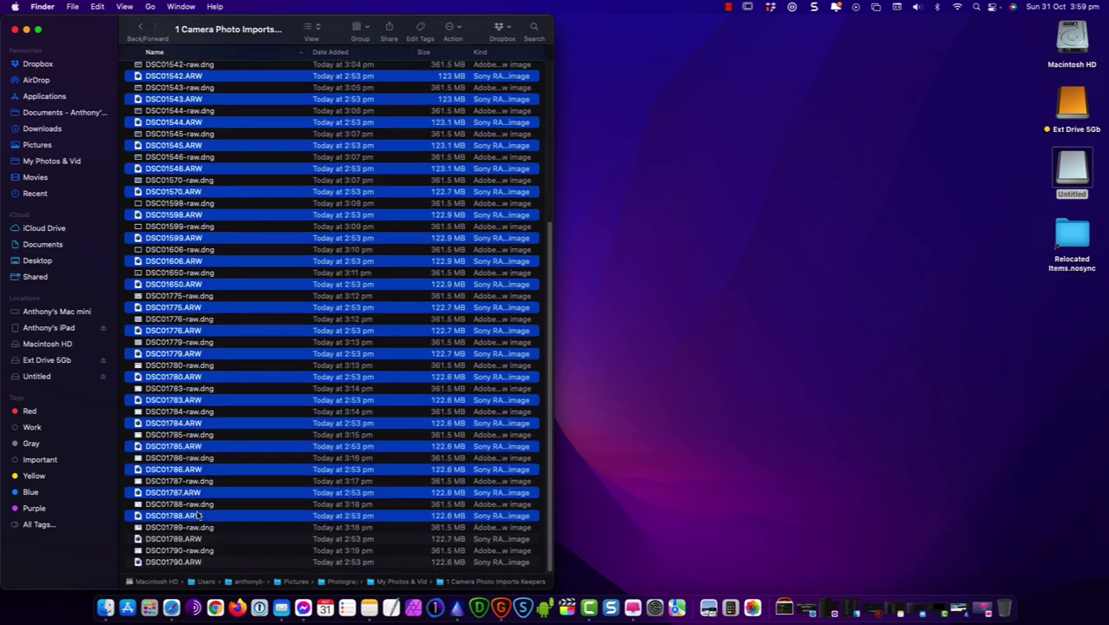
left_click(196, 540, "super")
left_click(197, 563, "super")
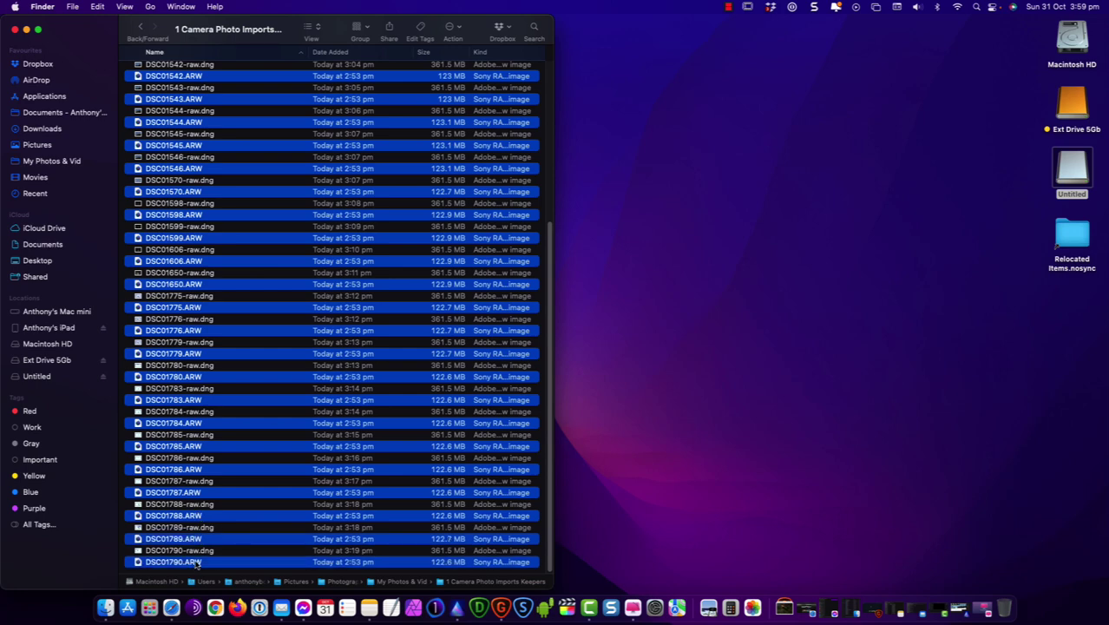
right_click(218, 217)
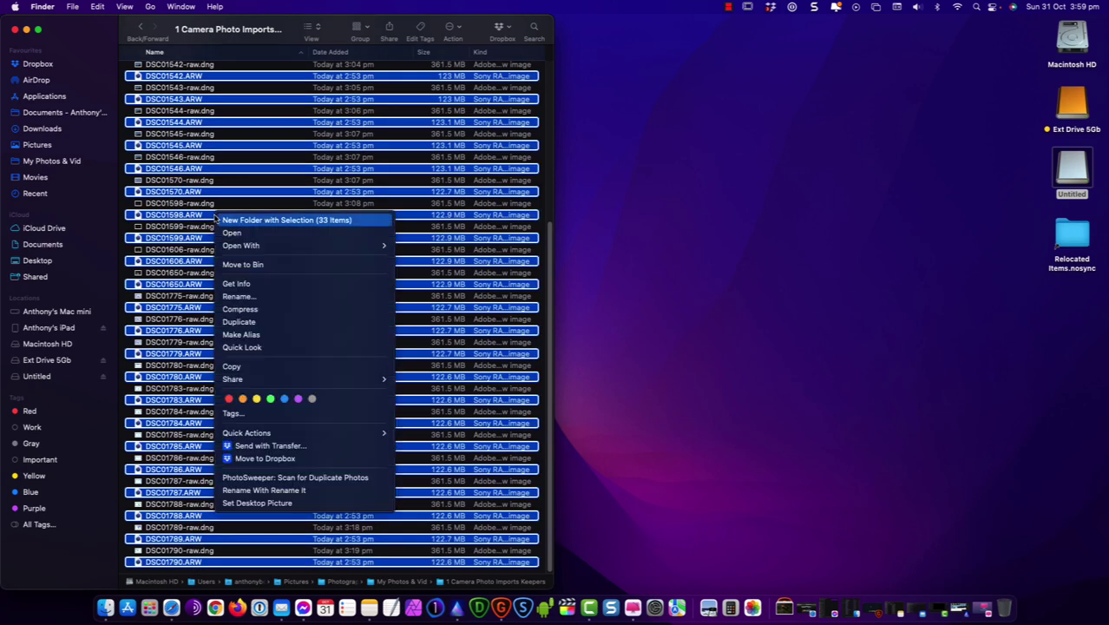
left_click(250, 266)
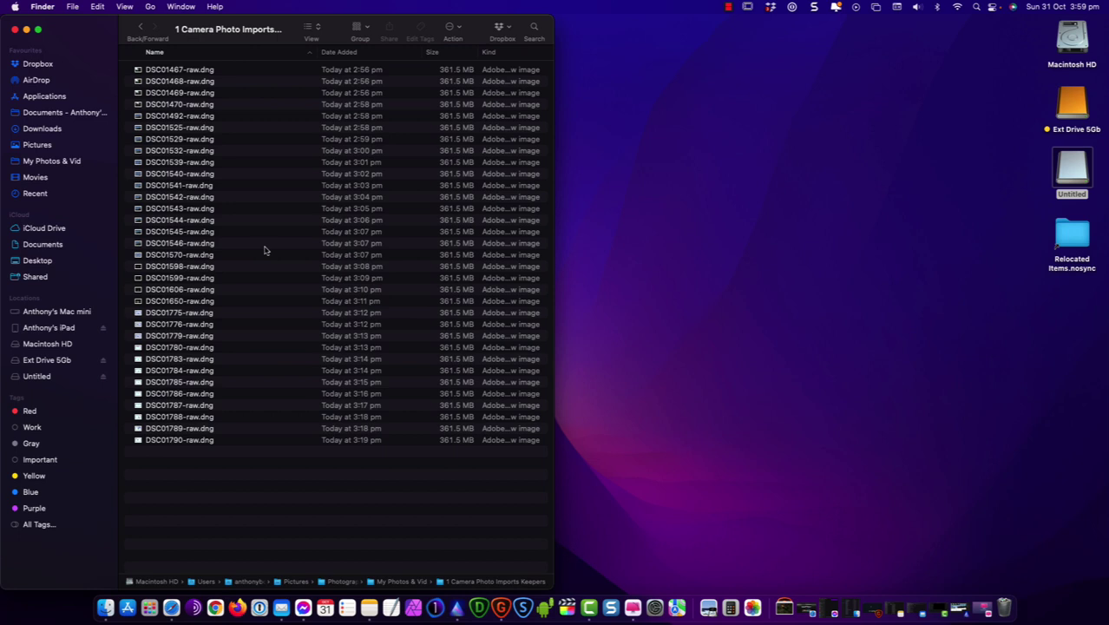
key("Down")
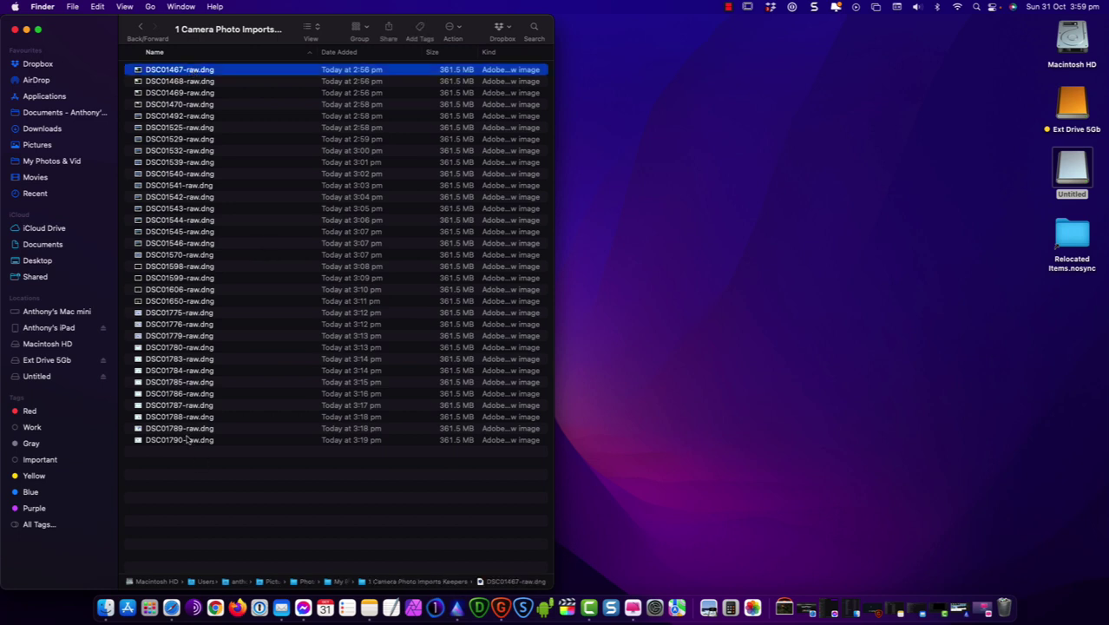
left_click(262, 338)
left_click(274, 405)
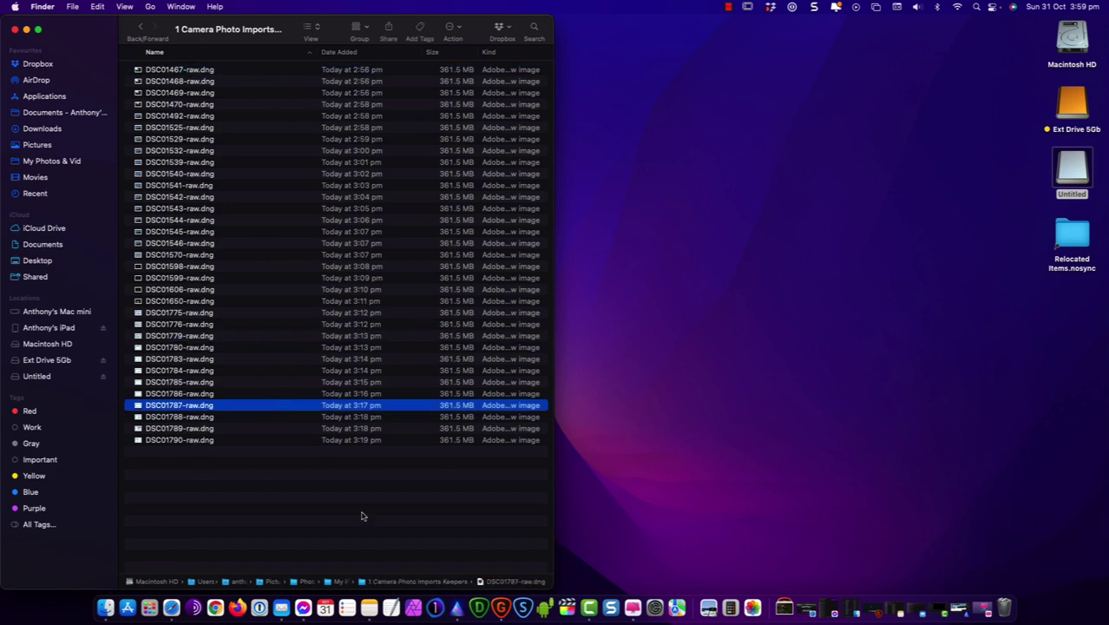
Step: Switch to Luminar AI, quit it and relaunch it to reload the 1 Camera Photo Imports Keepers folder
left_click(458, 605)
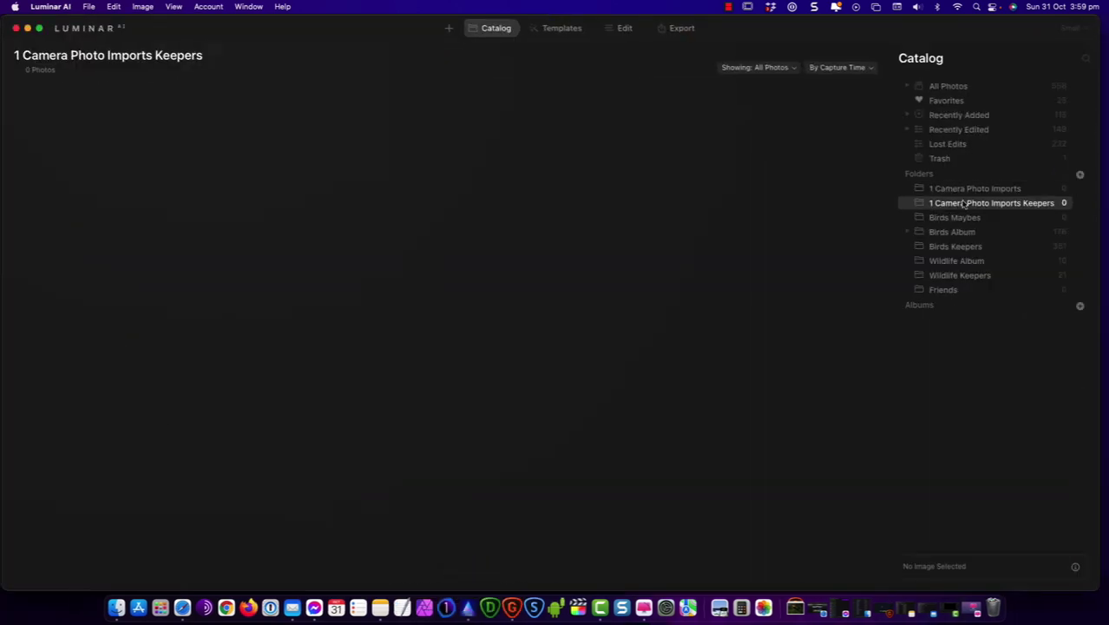
left_click(52, 9)
left_click(79, 162)
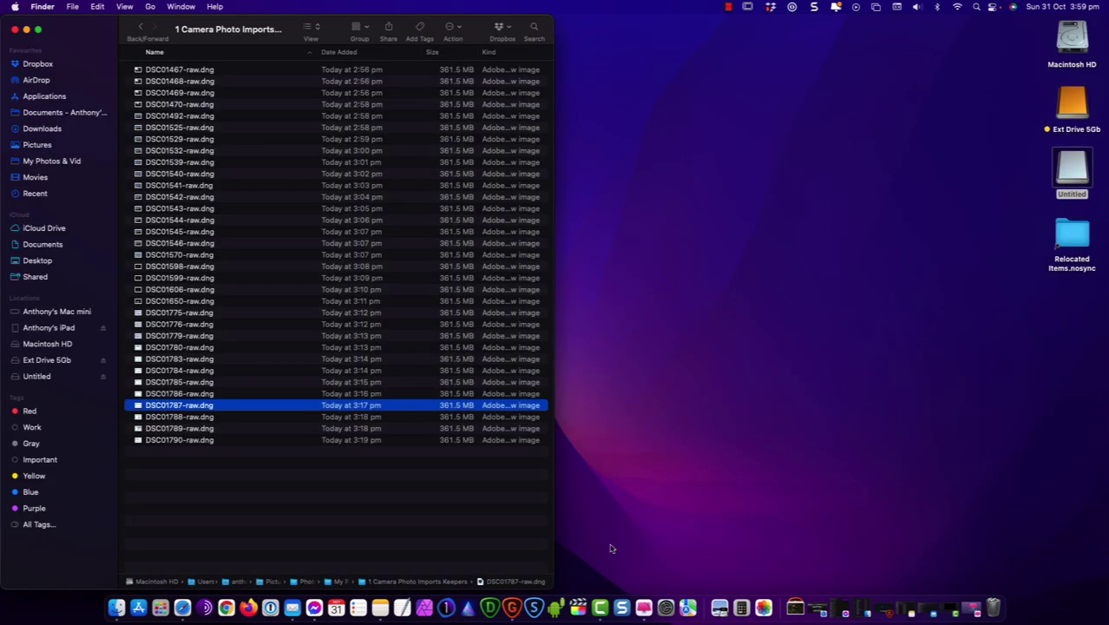
left_click(695, 281)
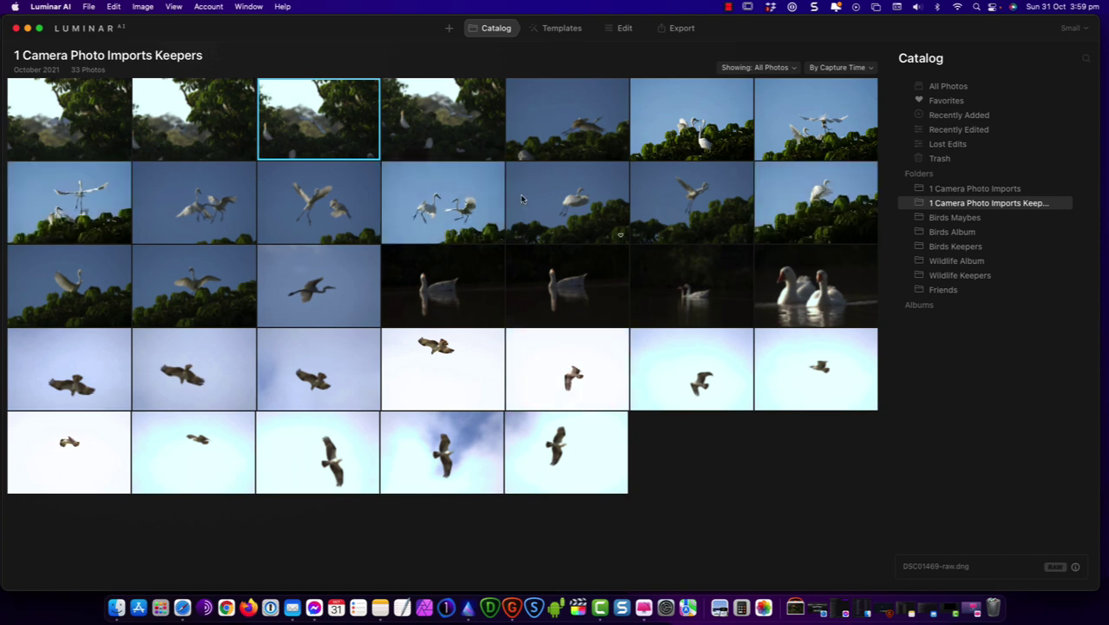
Step: Inspect the denoised feathers of the two fighting egrets in DSC01541-raw.dng at 100% and return to the catalog
left_click(467, 211)
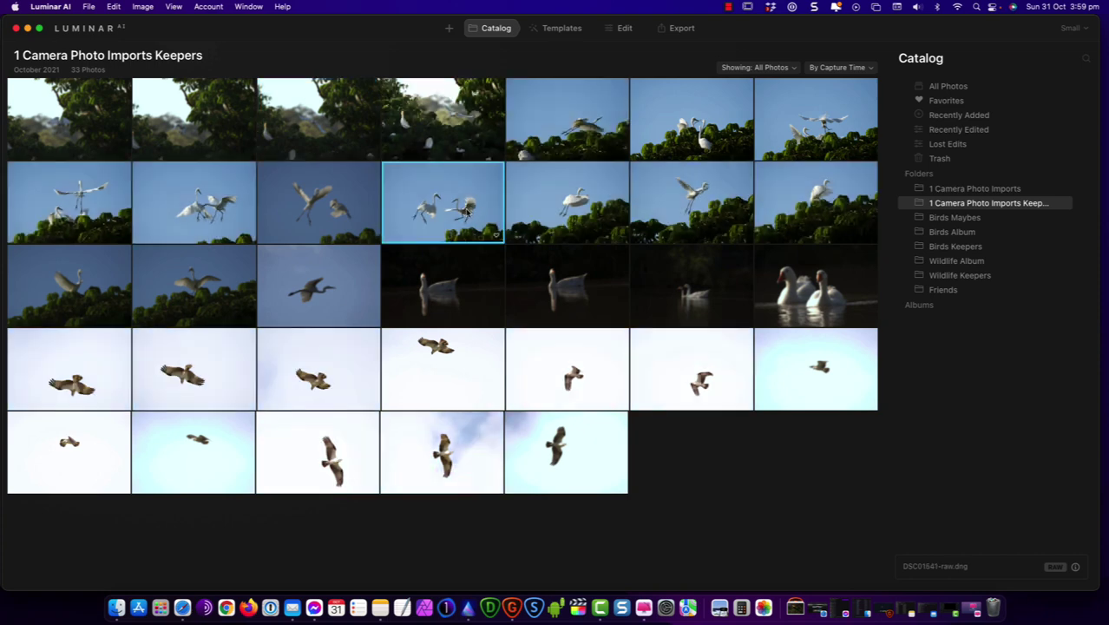
double_click(466, 211)
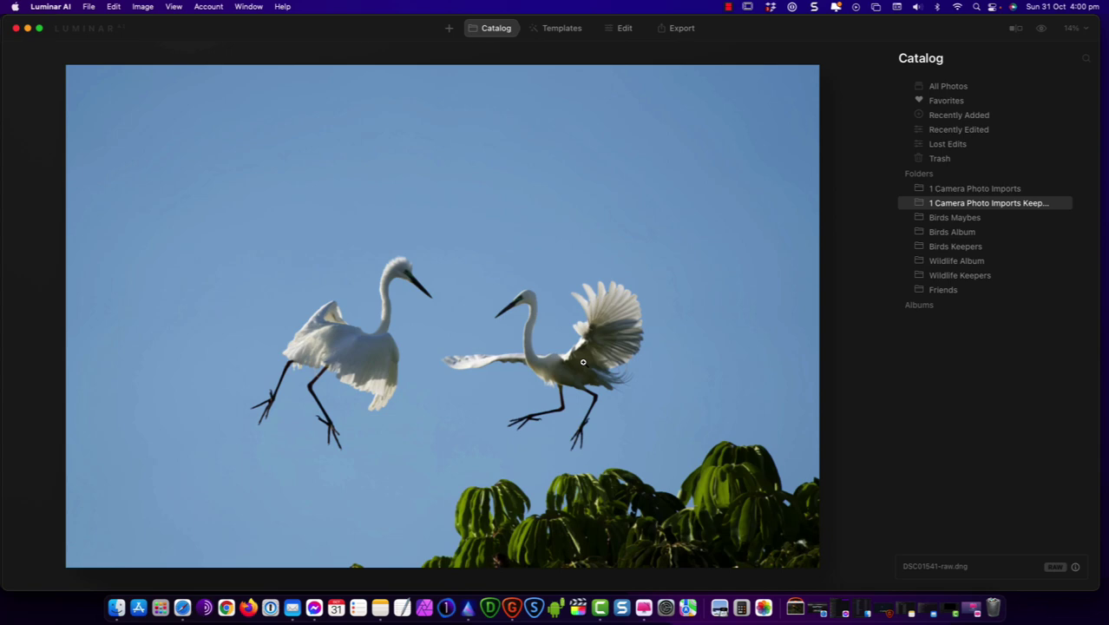
left_click(583, 362)
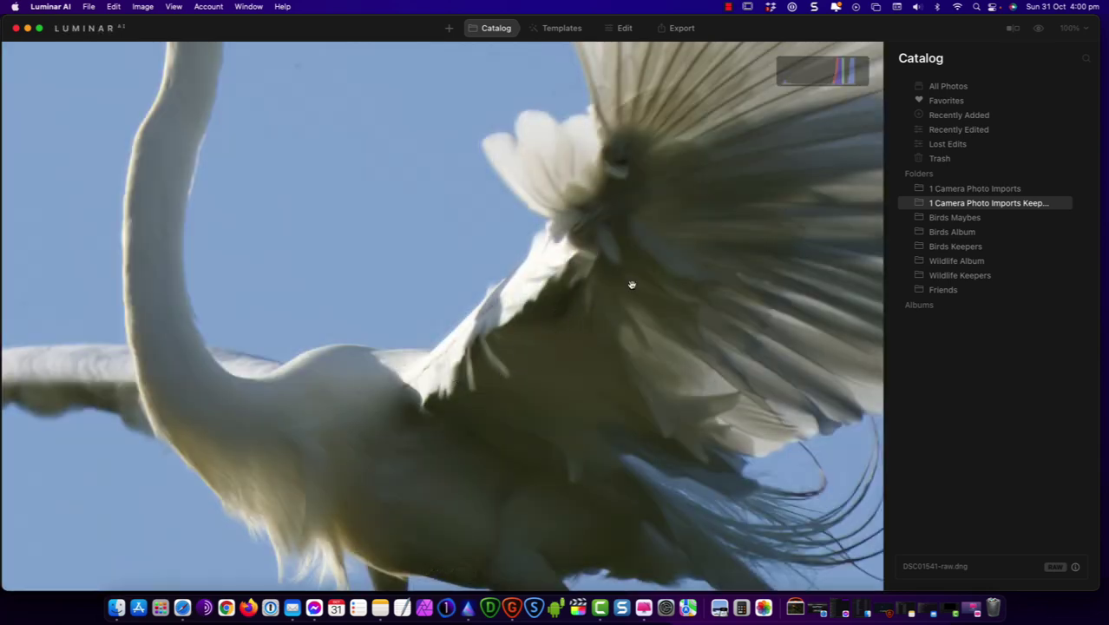
left_click(495, 28)
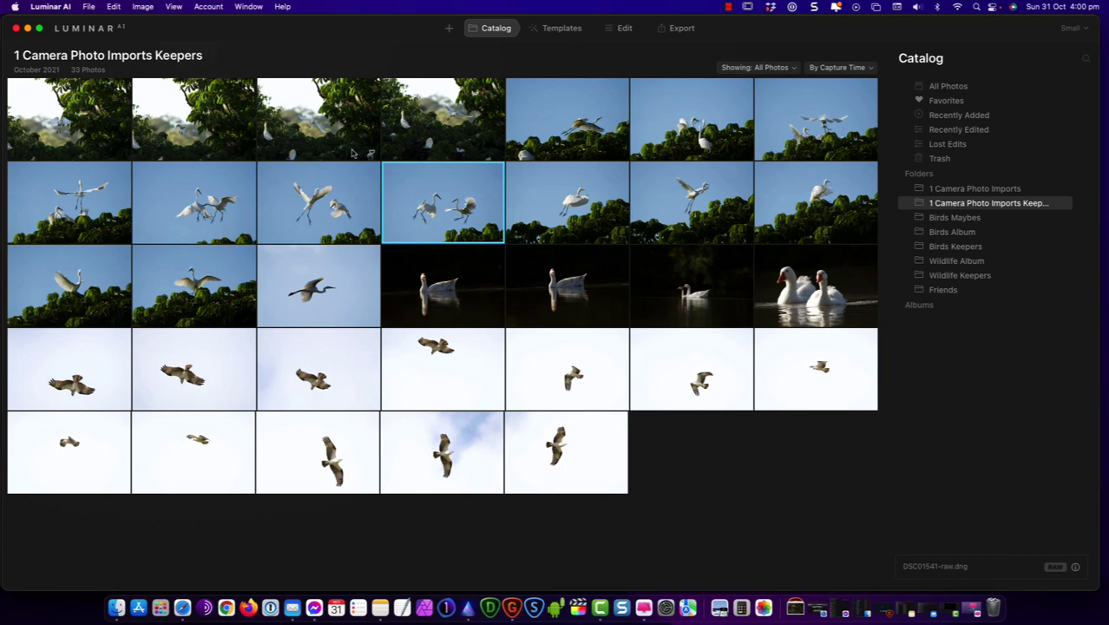
Step: Open DSC01467-raw.dng for editing and apply a tight Composition crop around the flying white bird with the Original ratio
left_click(80, 115)
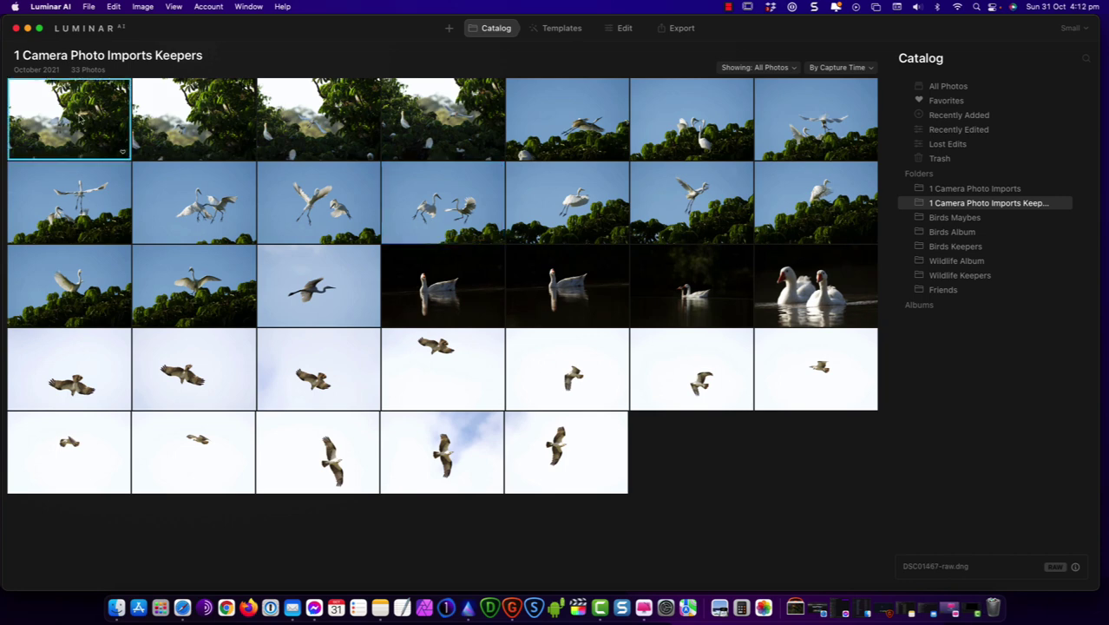
double_click(63, 122)
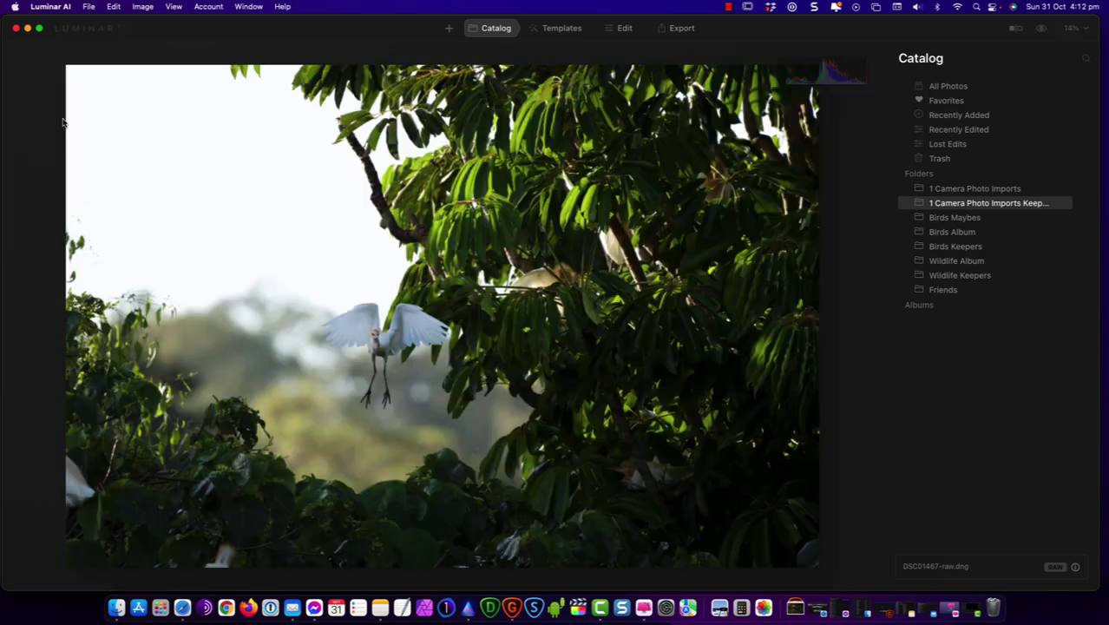
left_click(624, 28)
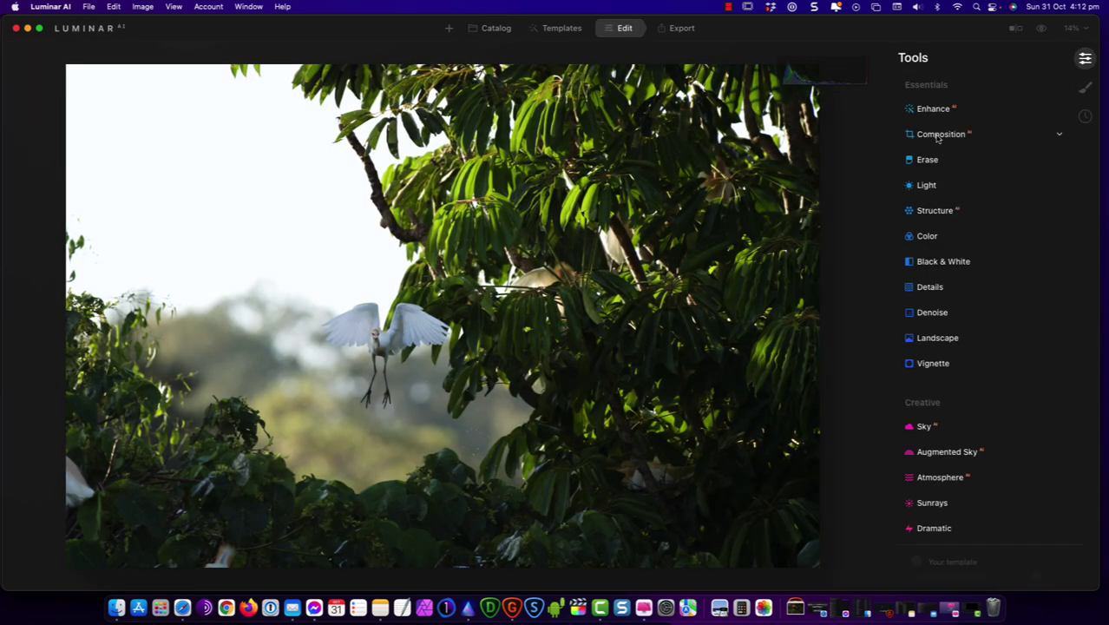
left_click(938, 137)
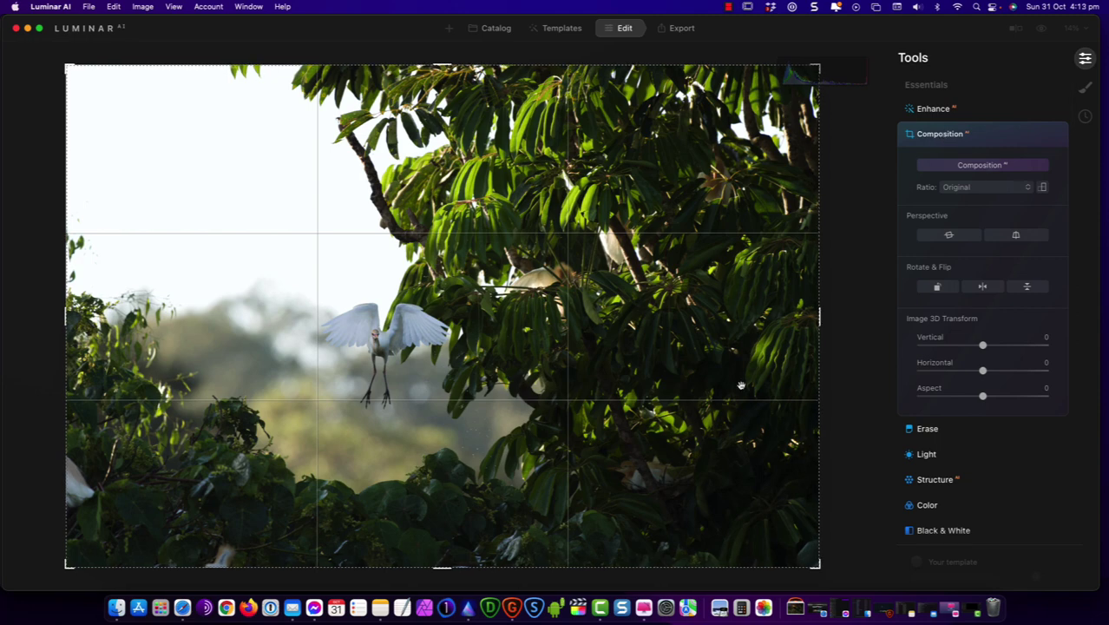
left_click_drag(69, 67, 189, 199)
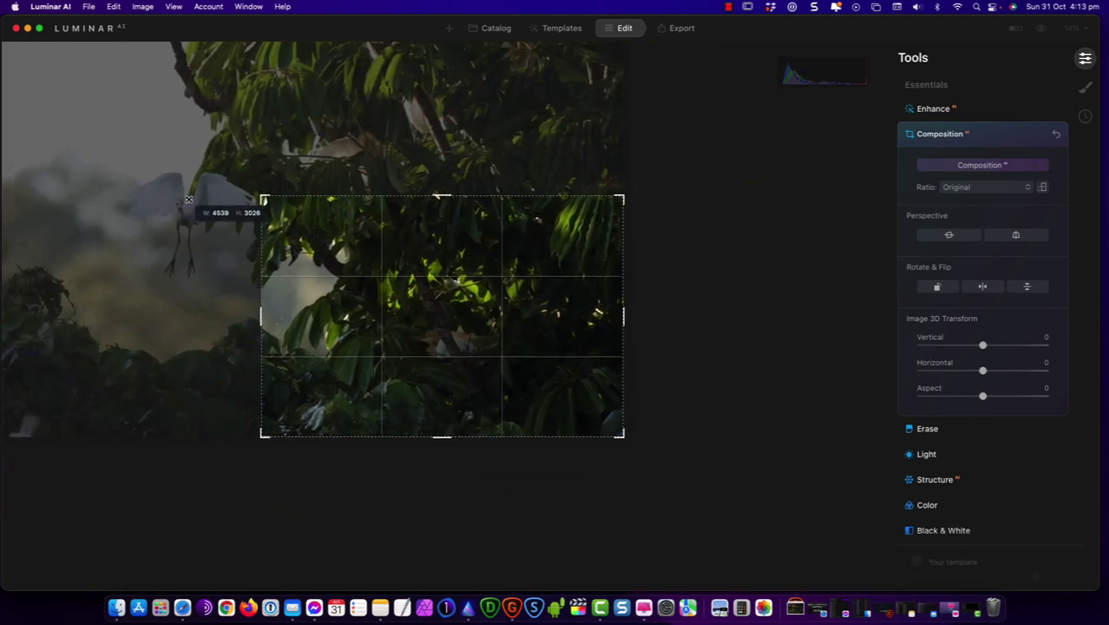
left_click_drag(295, 260, 688, 374)
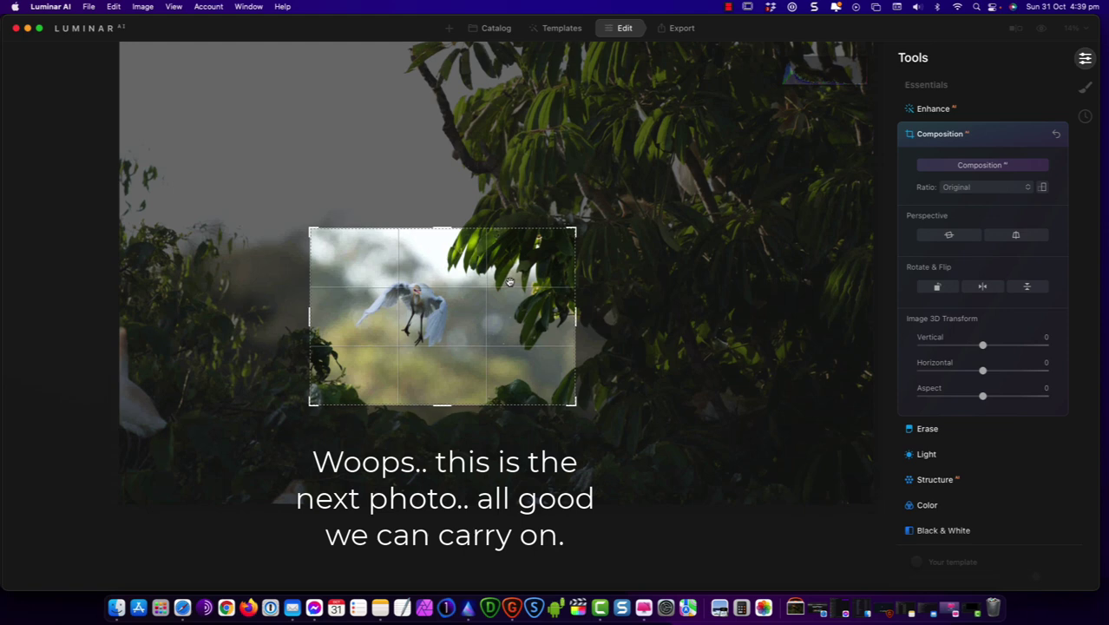
key("Return")
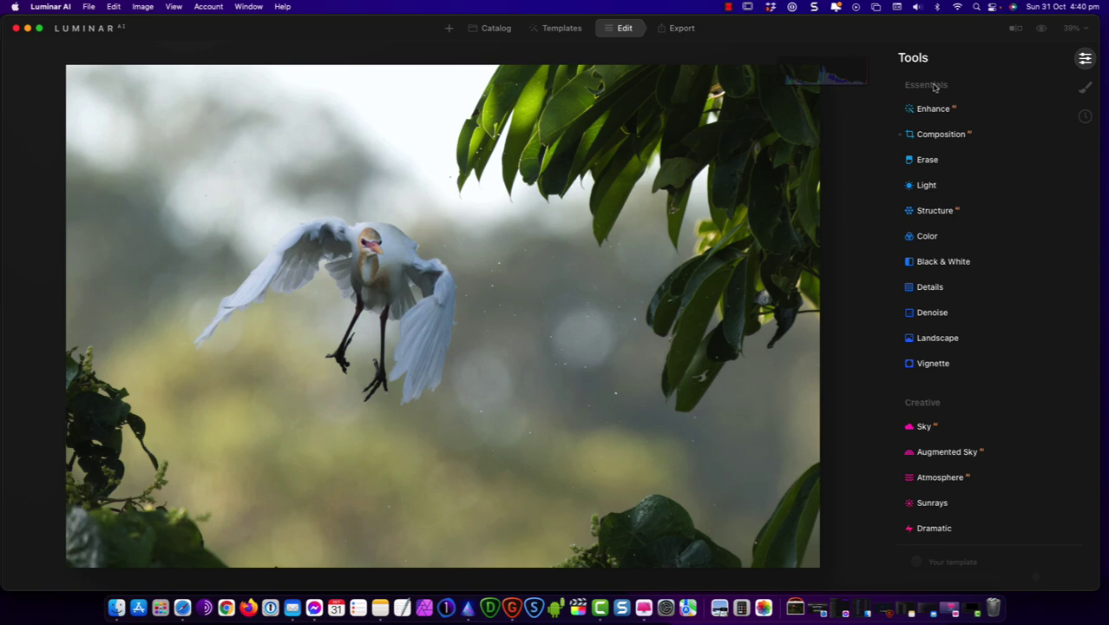
Step: Look through the available Essentials, Creative, Portrait and Professional editing tools
scroll(924, 377, "down", 8)
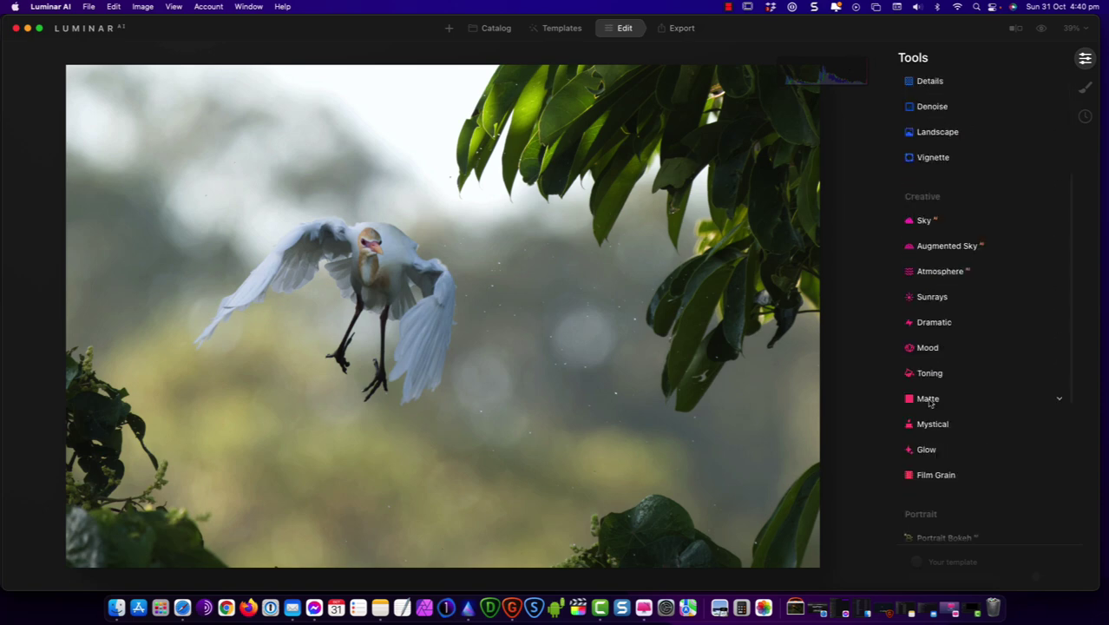
scroll(937, 401, "down", 5)
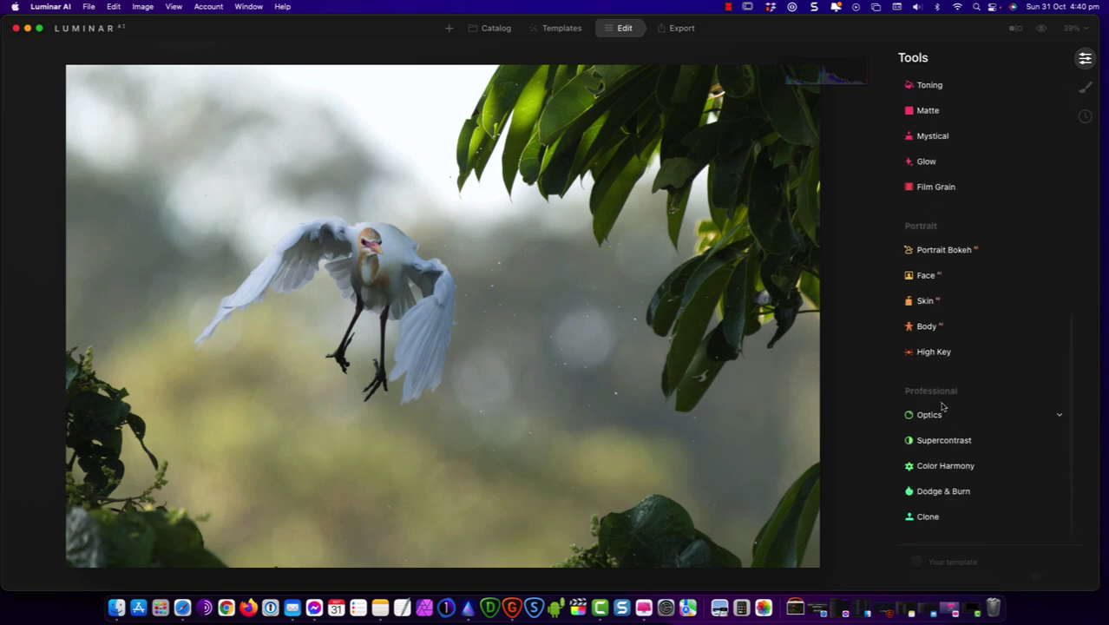
left_click(941, 510)
left_click(959, 408)
scroll(1006, 310, "up", 10)
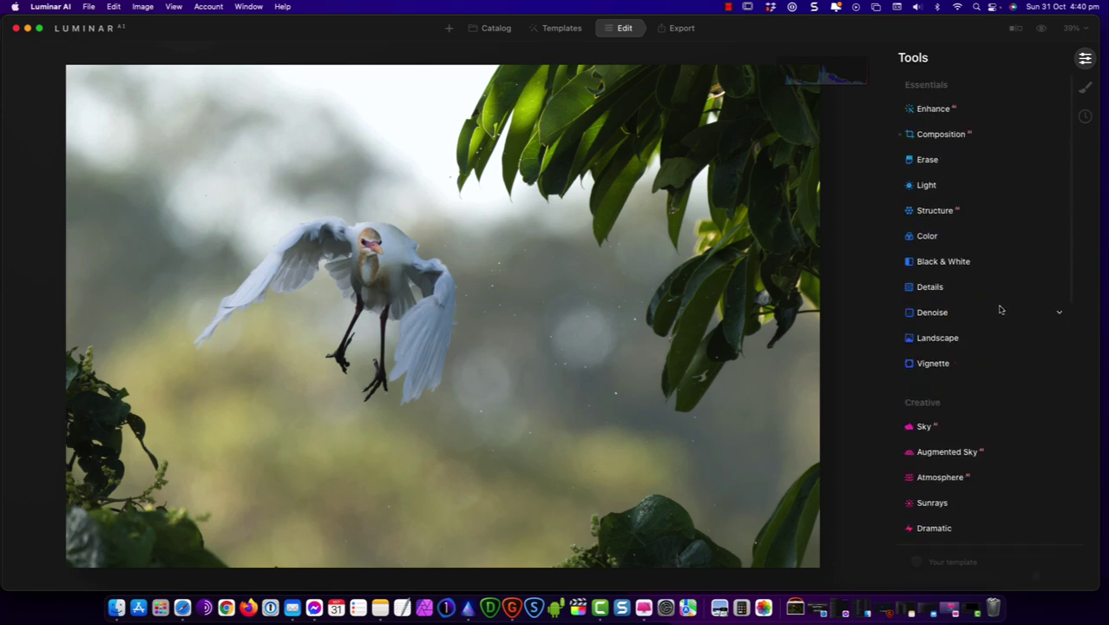